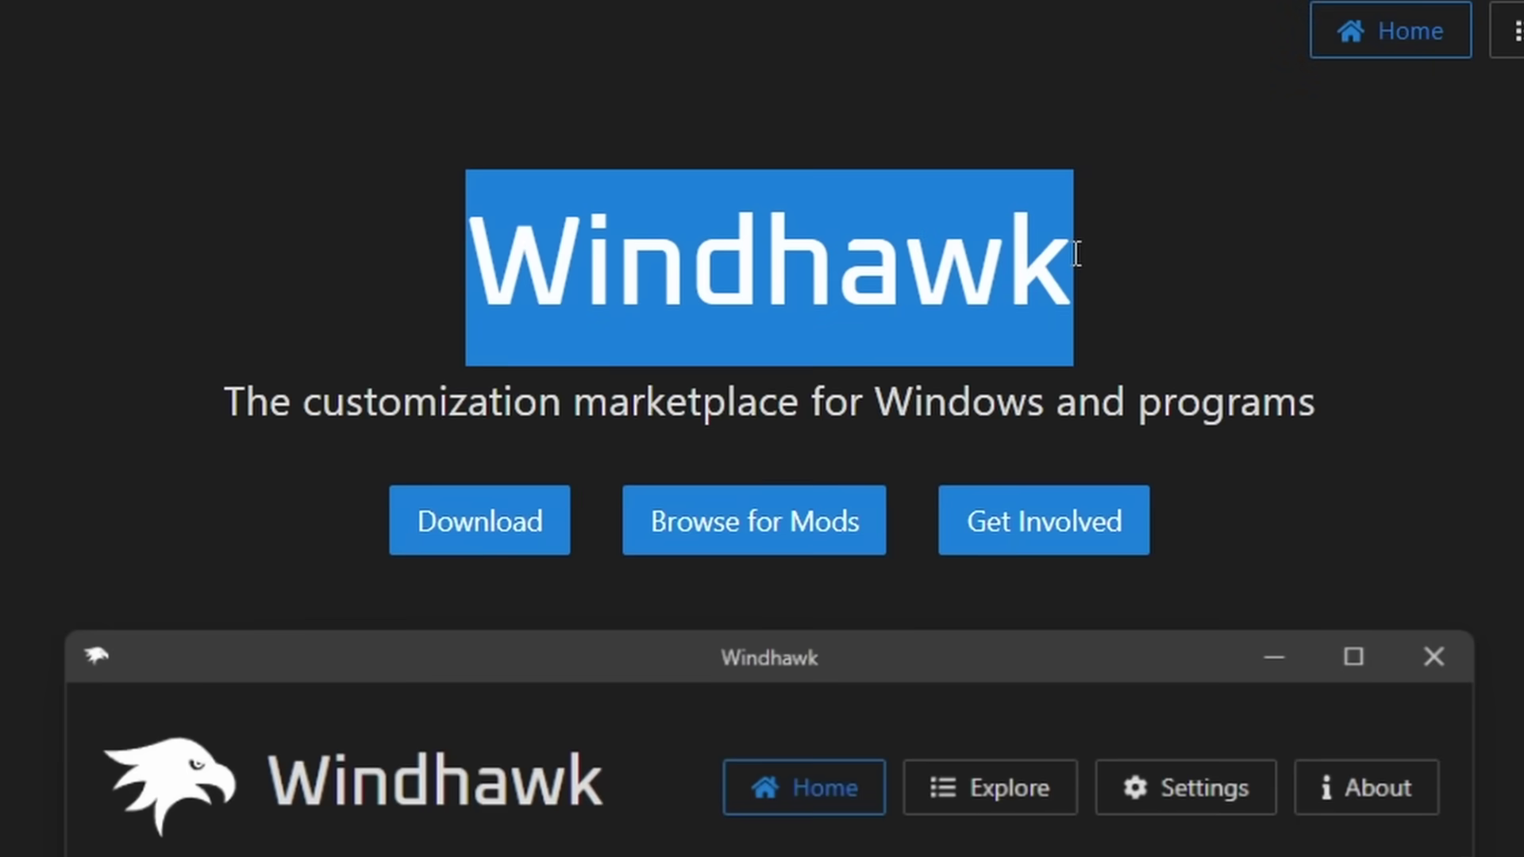
Scroll the Windhawk homepage and highlight the Robust, Simple and Transparent feature blurbs.
left_click(1131, 308)
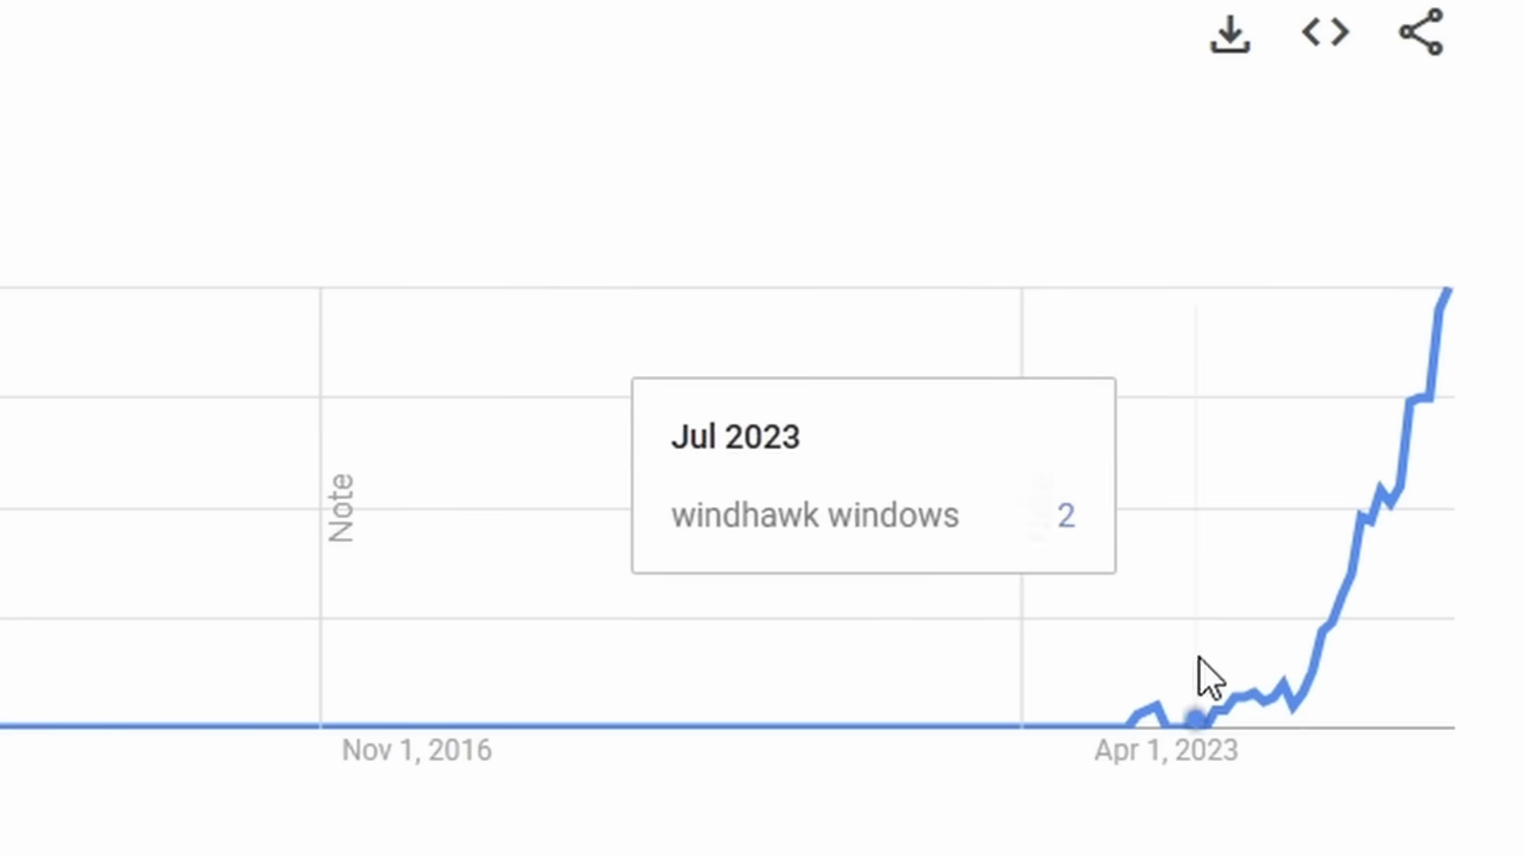
mouse_move(1446, 351)
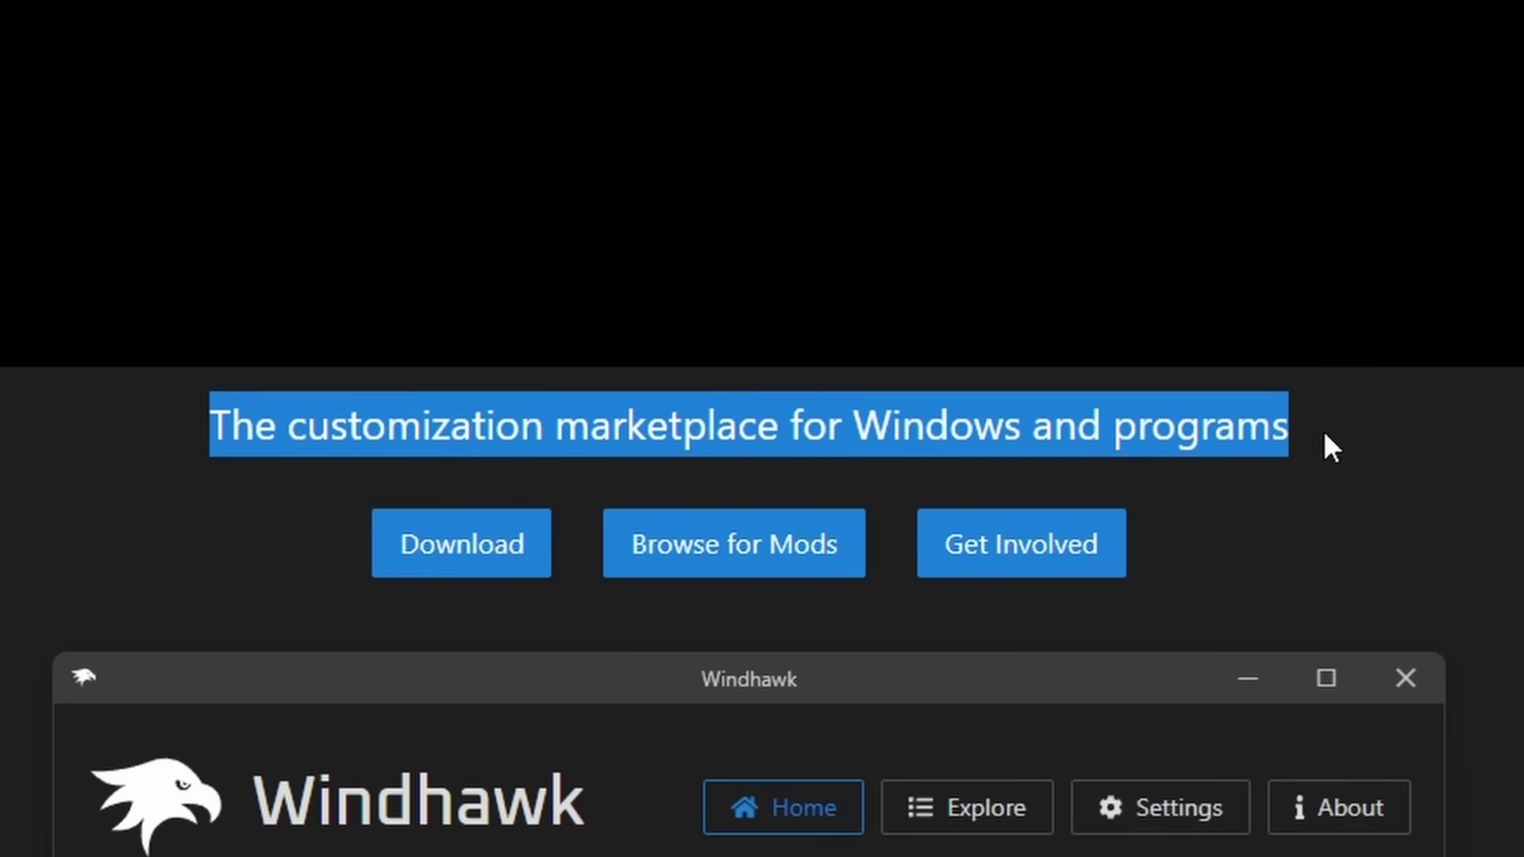
left_click(1322, 430)
scroll(1397, 318, "down", 4)
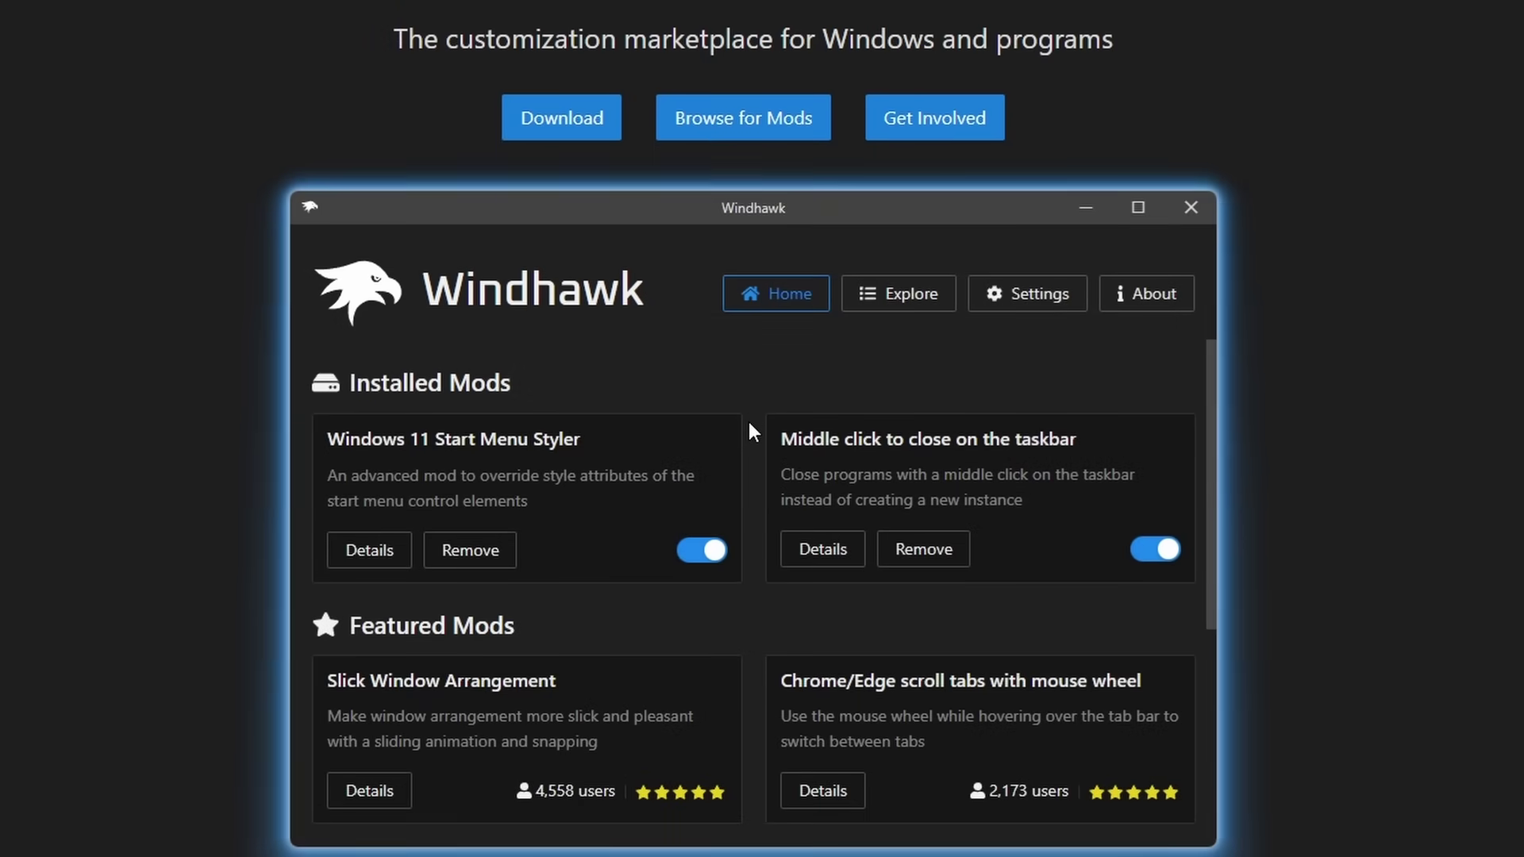
scroll(749, 421, "down", 8)
left_click_drag(24, 392, 198, 521)
left_click(462, 498)
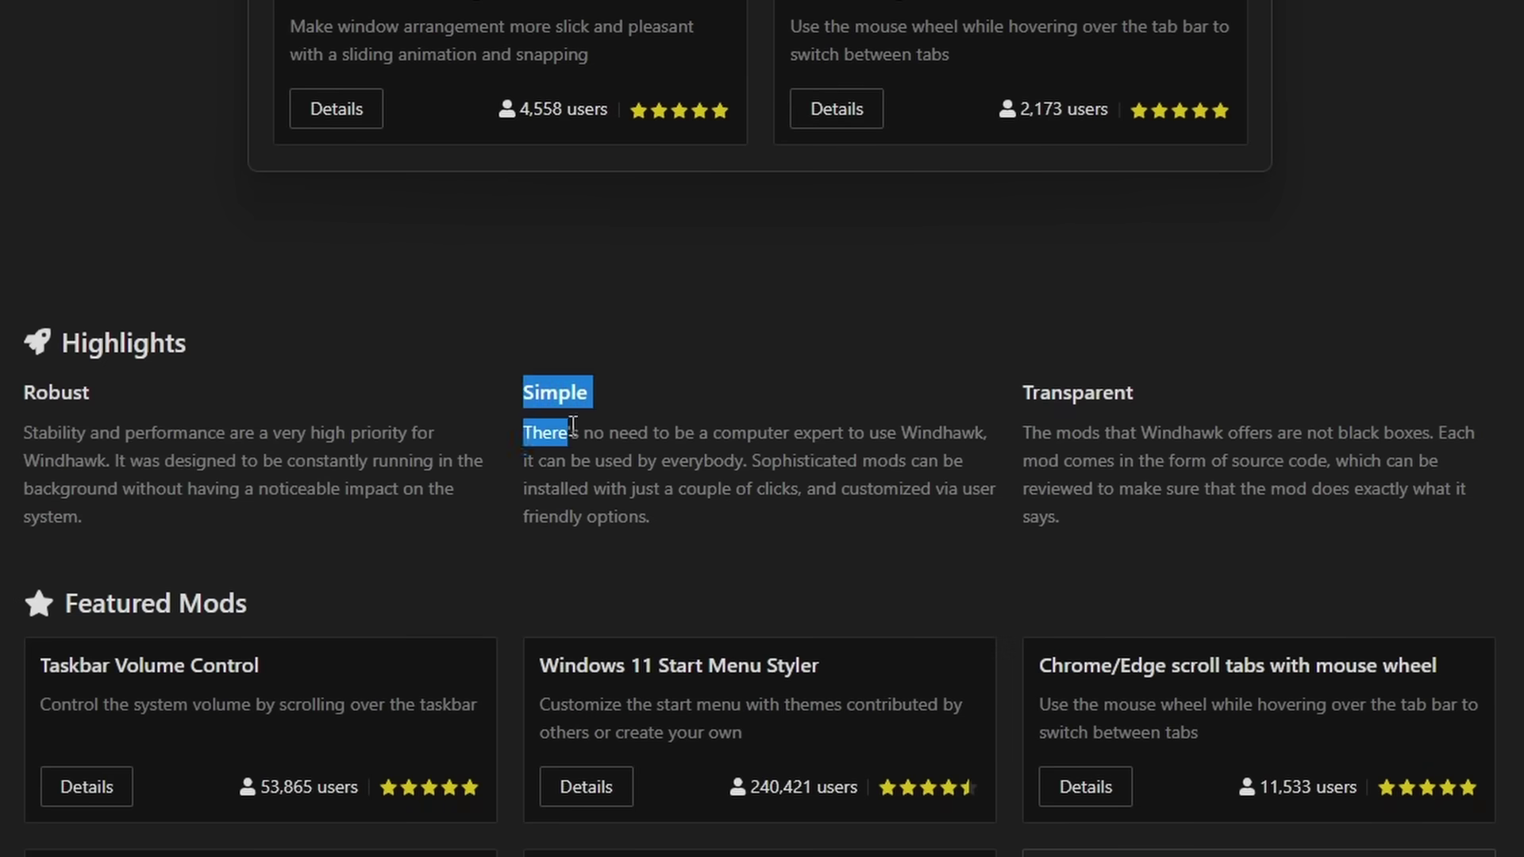
left_click_drag(590, 441, 714, 528)
left_click(718, 539)
left_click_drag(1010, 407, 1148, 514)
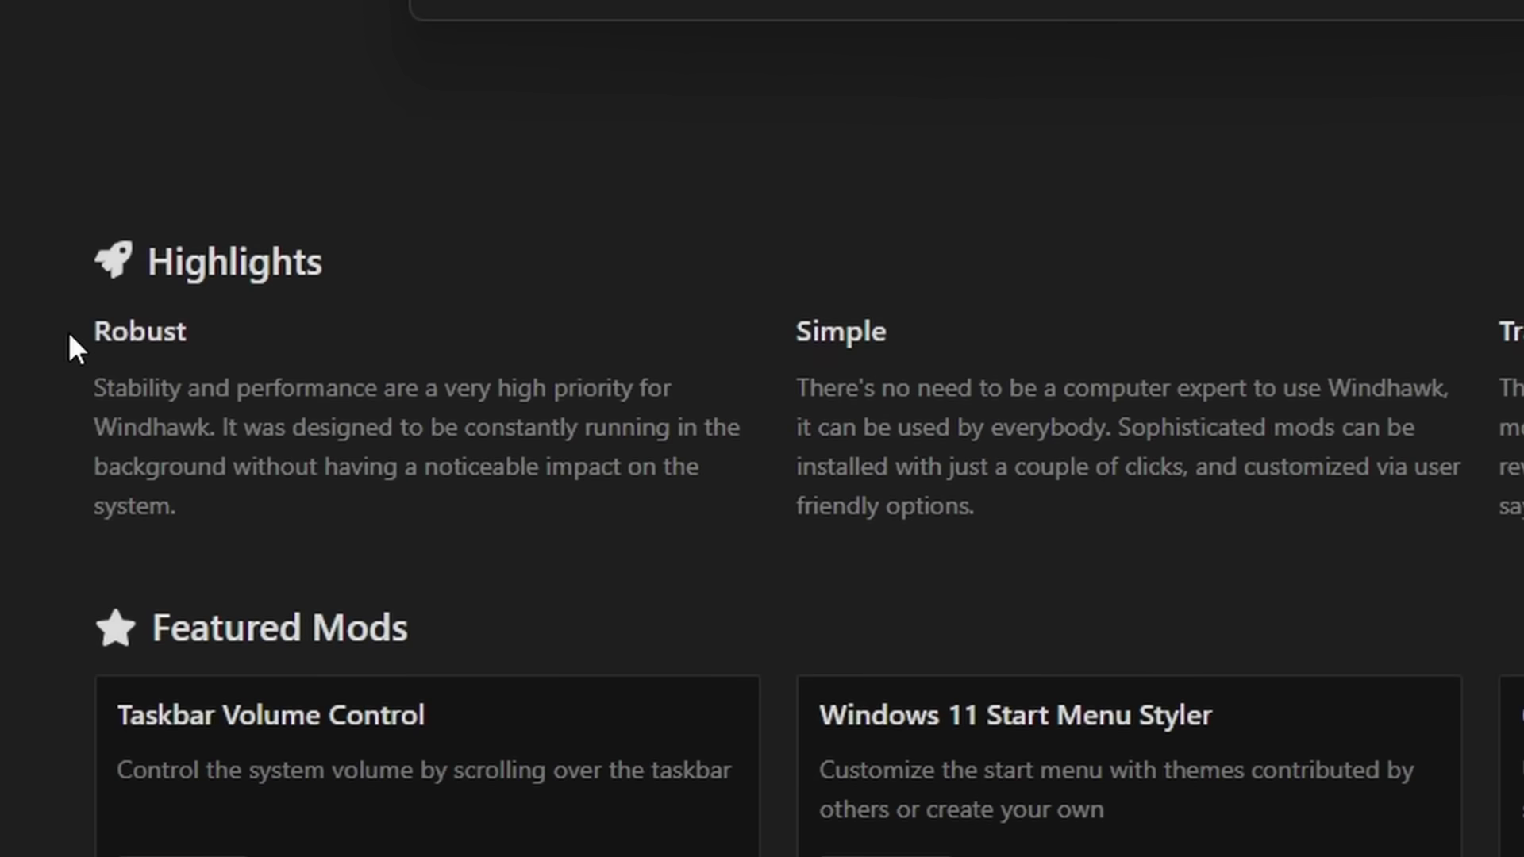
Re-highlight the feature blurbs, then download the windhawk_setup.exe installer.
left_click_drag(68, 340, 349, 522)
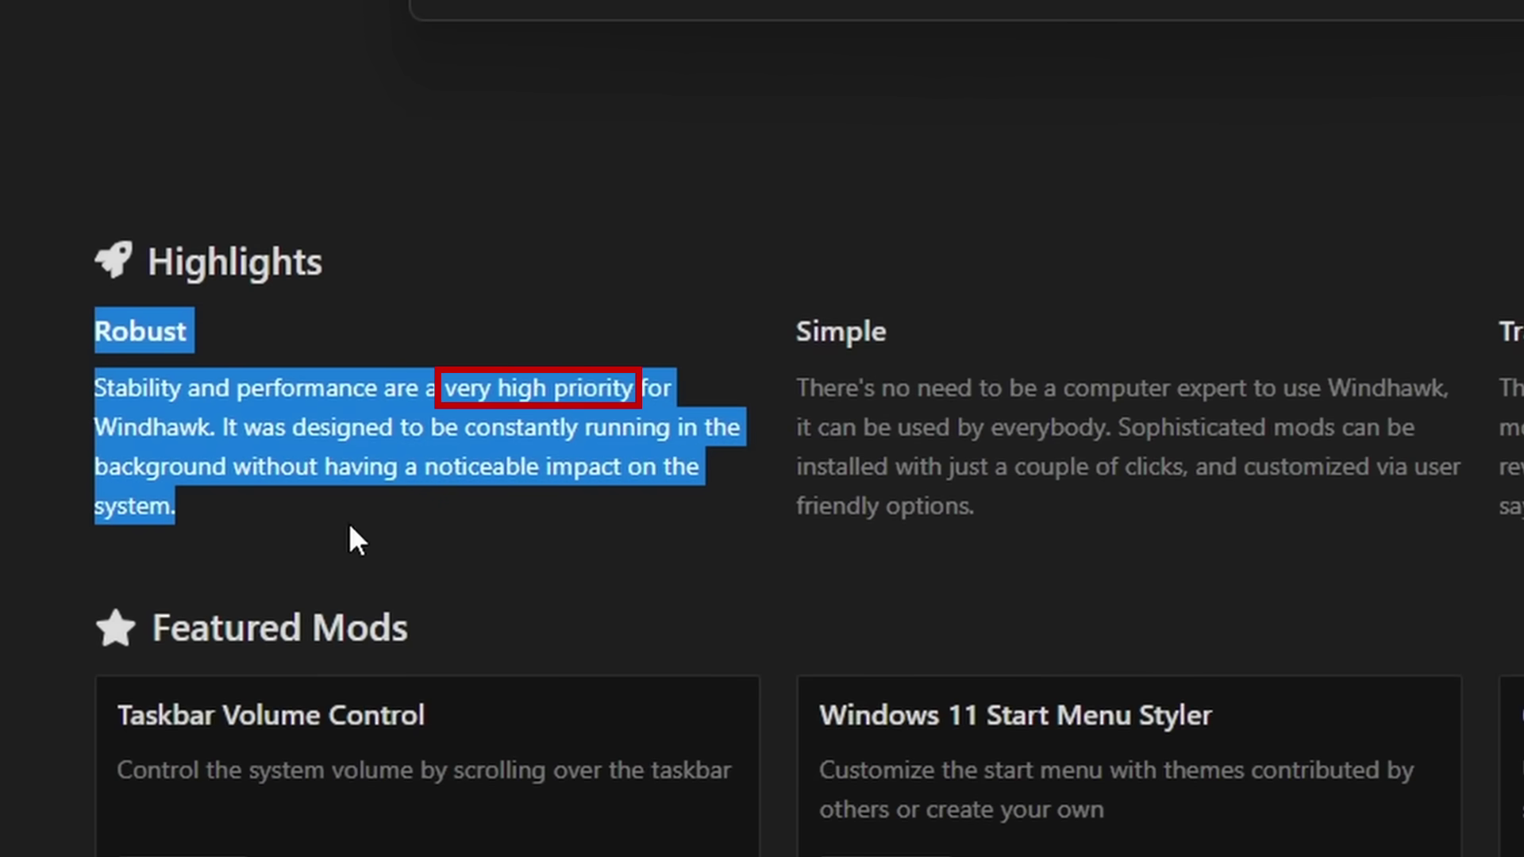
left_click(350, 527)
left_click_drag(426, 325, 703, 524)
left_click(703, 524)
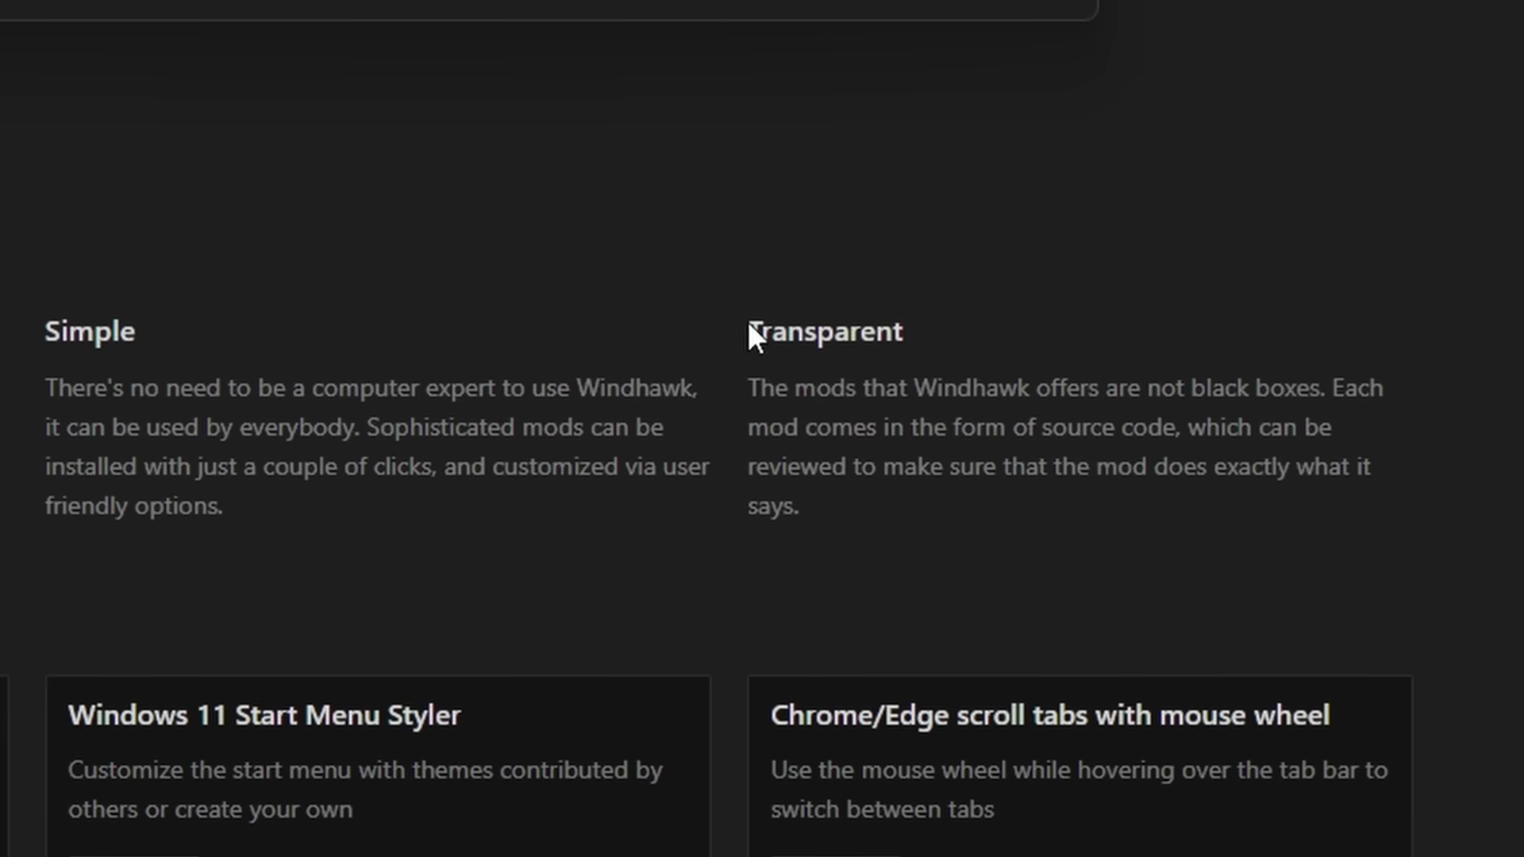
left_click_drag(758, 329, 938, 513)
left_click(1118, 538)
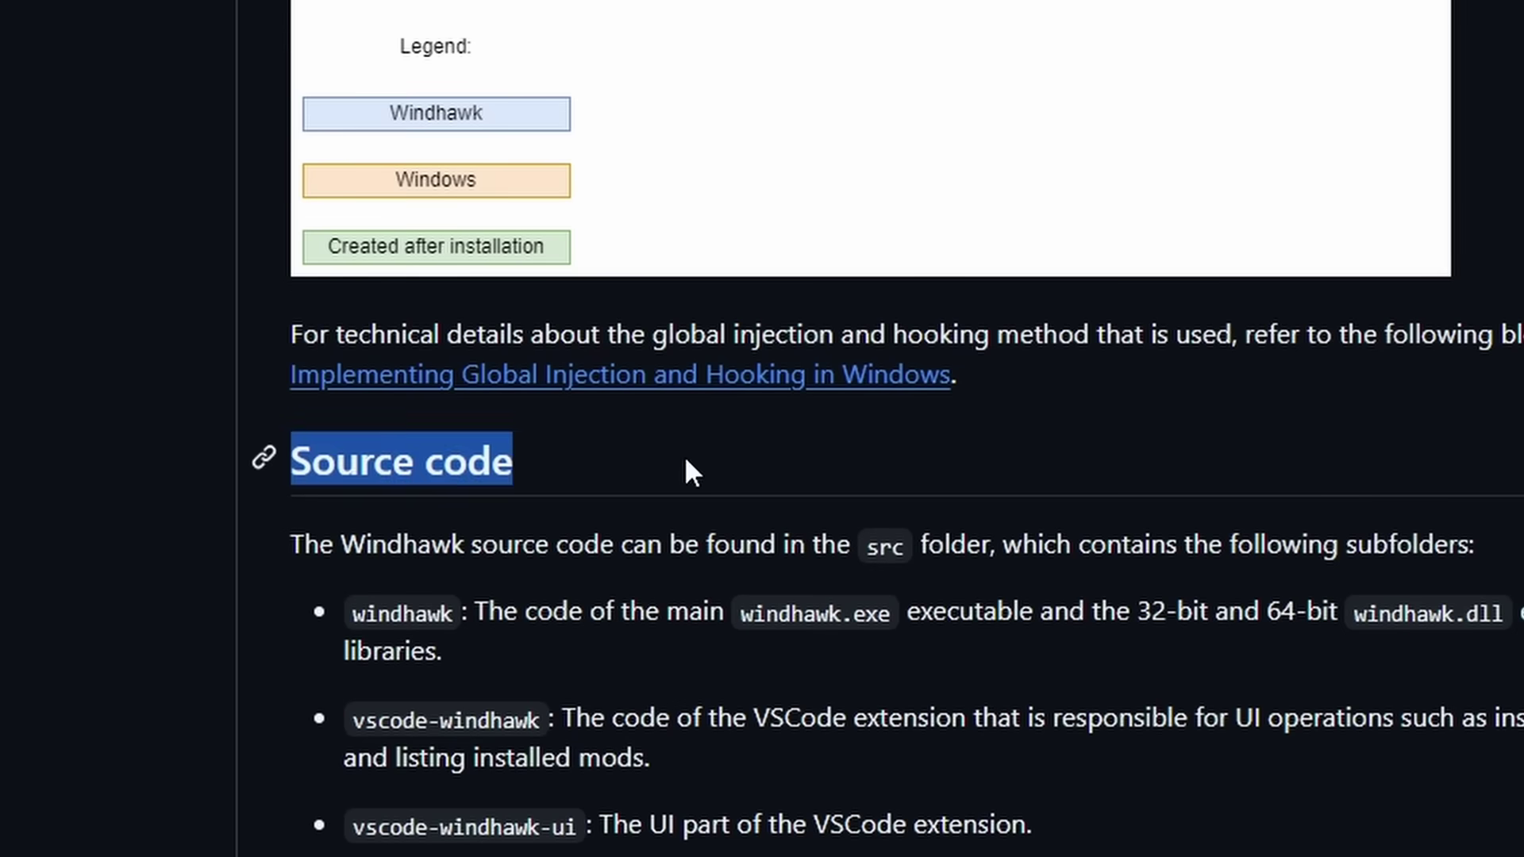
left_click(686, 463)
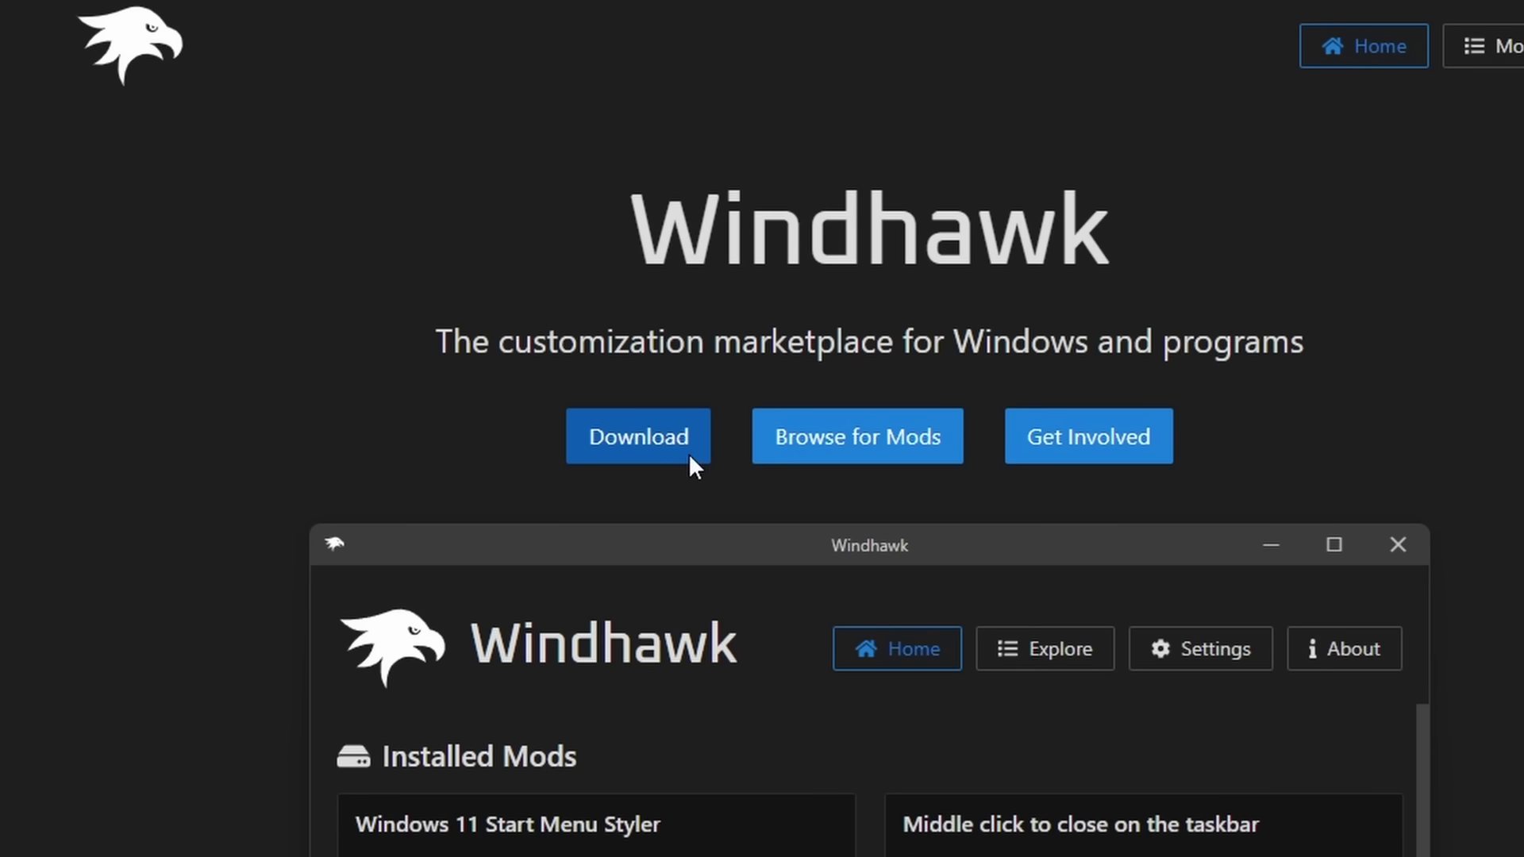
left_click(690, 462)
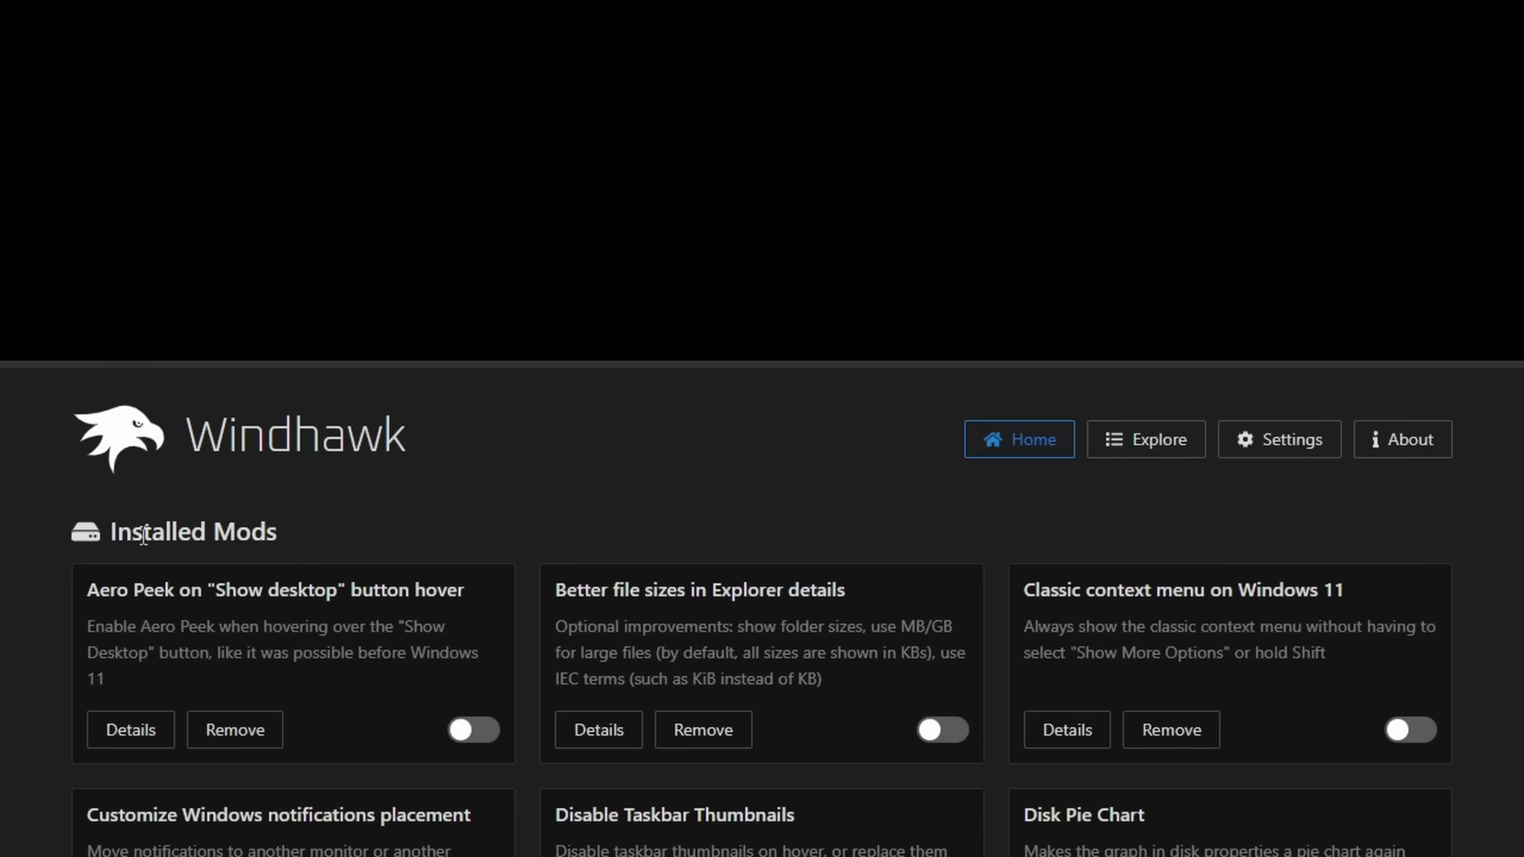
Scroll past Featured Mods and open the Explore Other Mods catalogue.
scroll(3, 432, "down", 10)
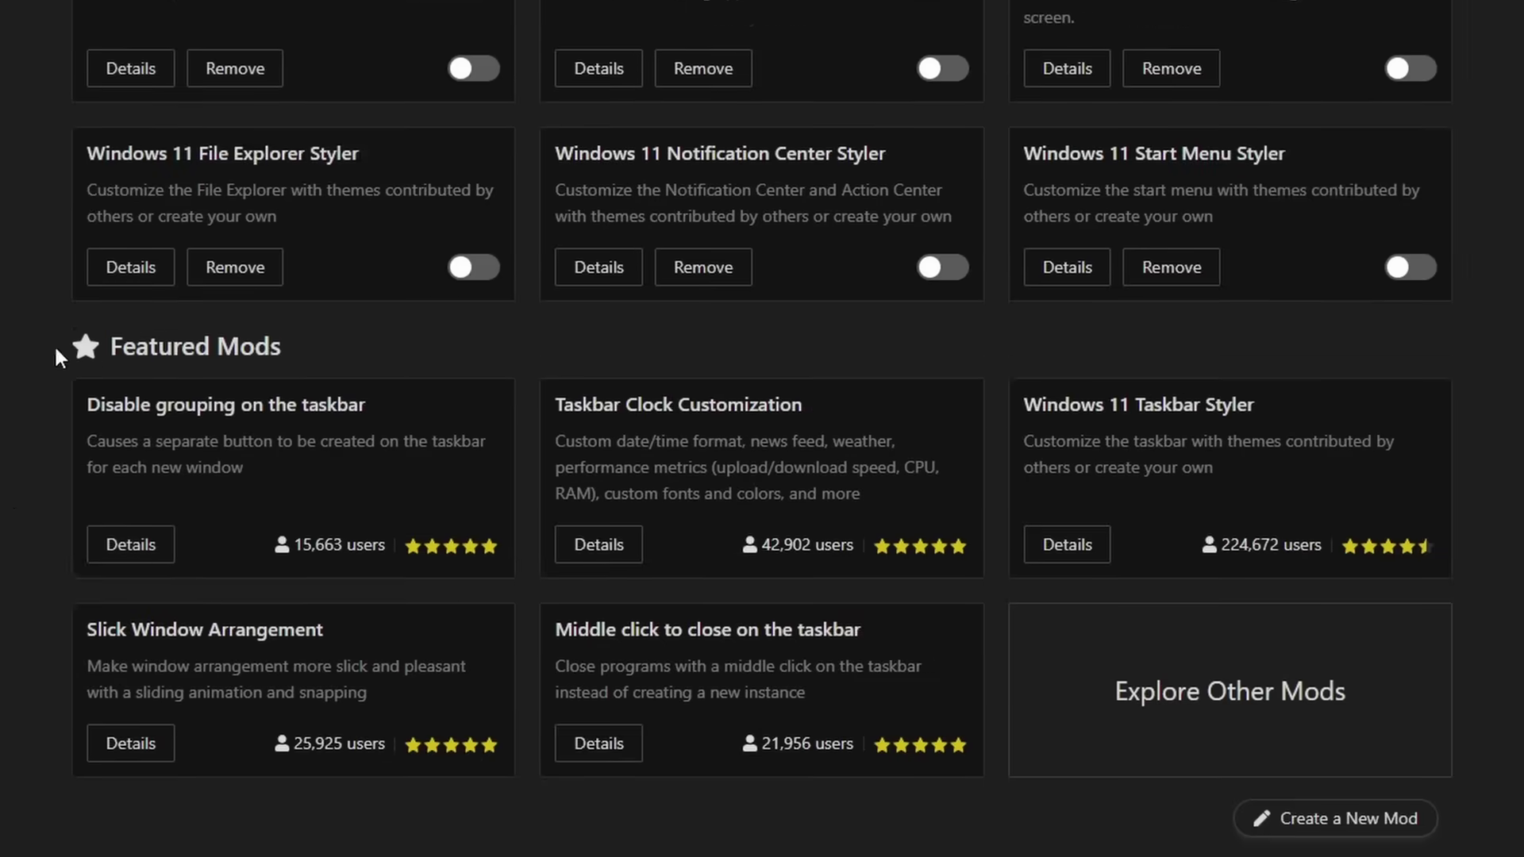
left_click_drag(55, 349, 284, 341)
left_click(1349, 714)
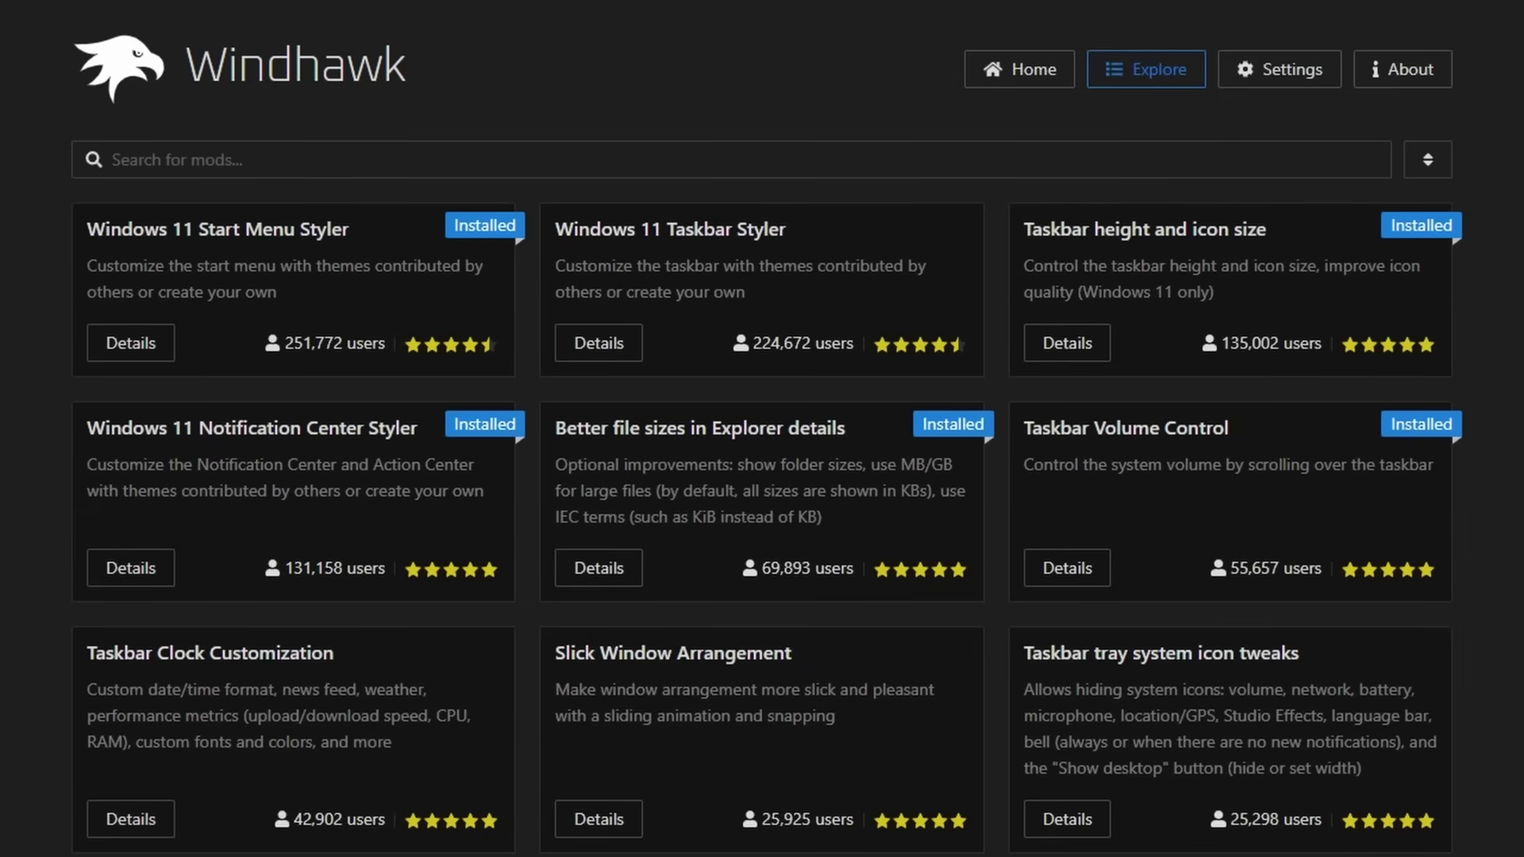
scroll(1354, 189, "down", 15)
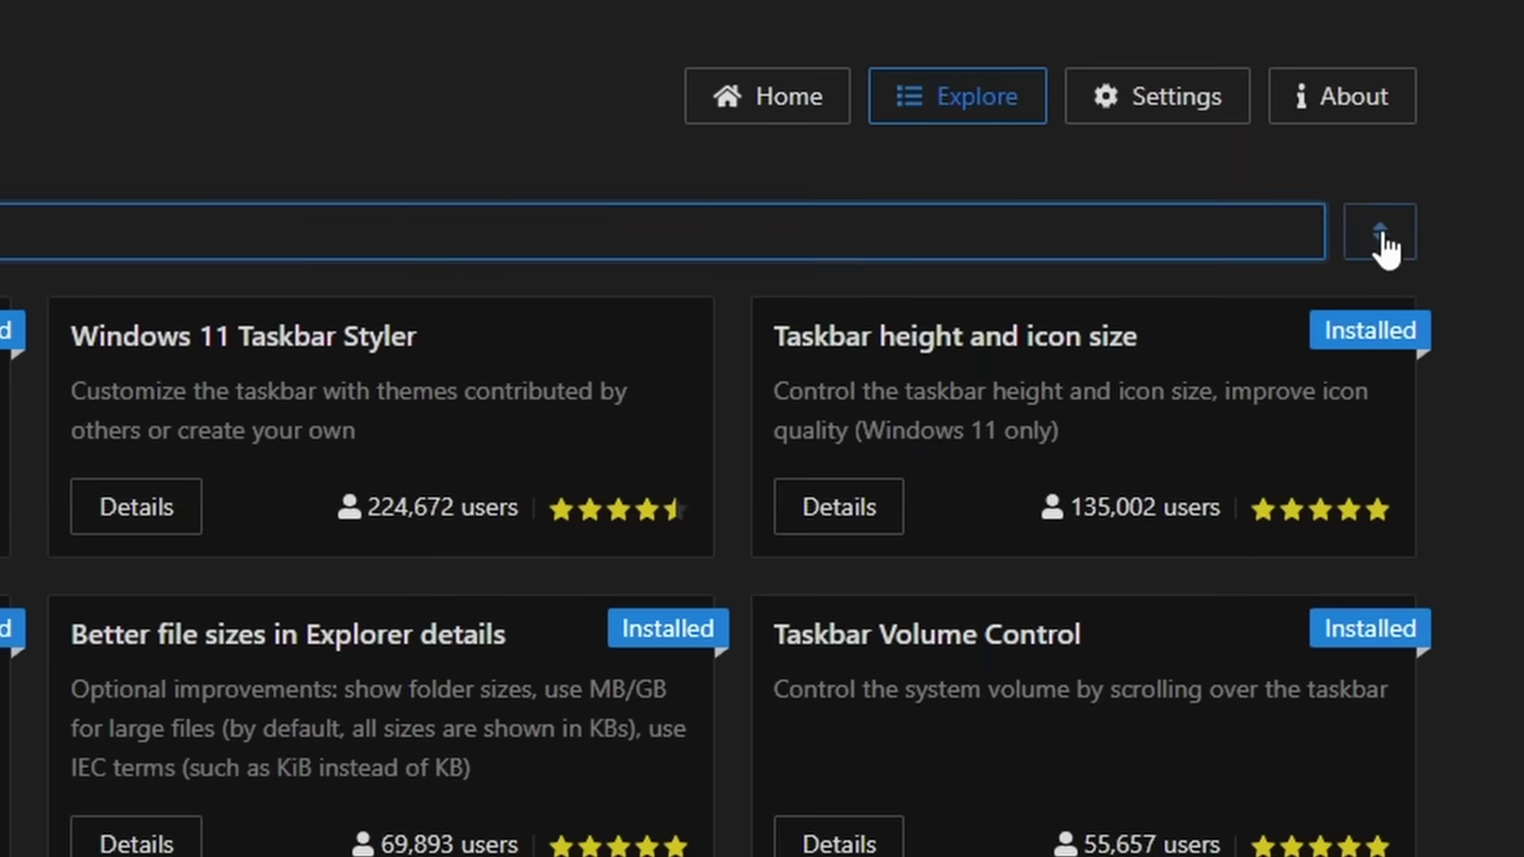
Check the mod sort options, then look at Windhawk's Settings and About pages.
left_click(1429, 158)
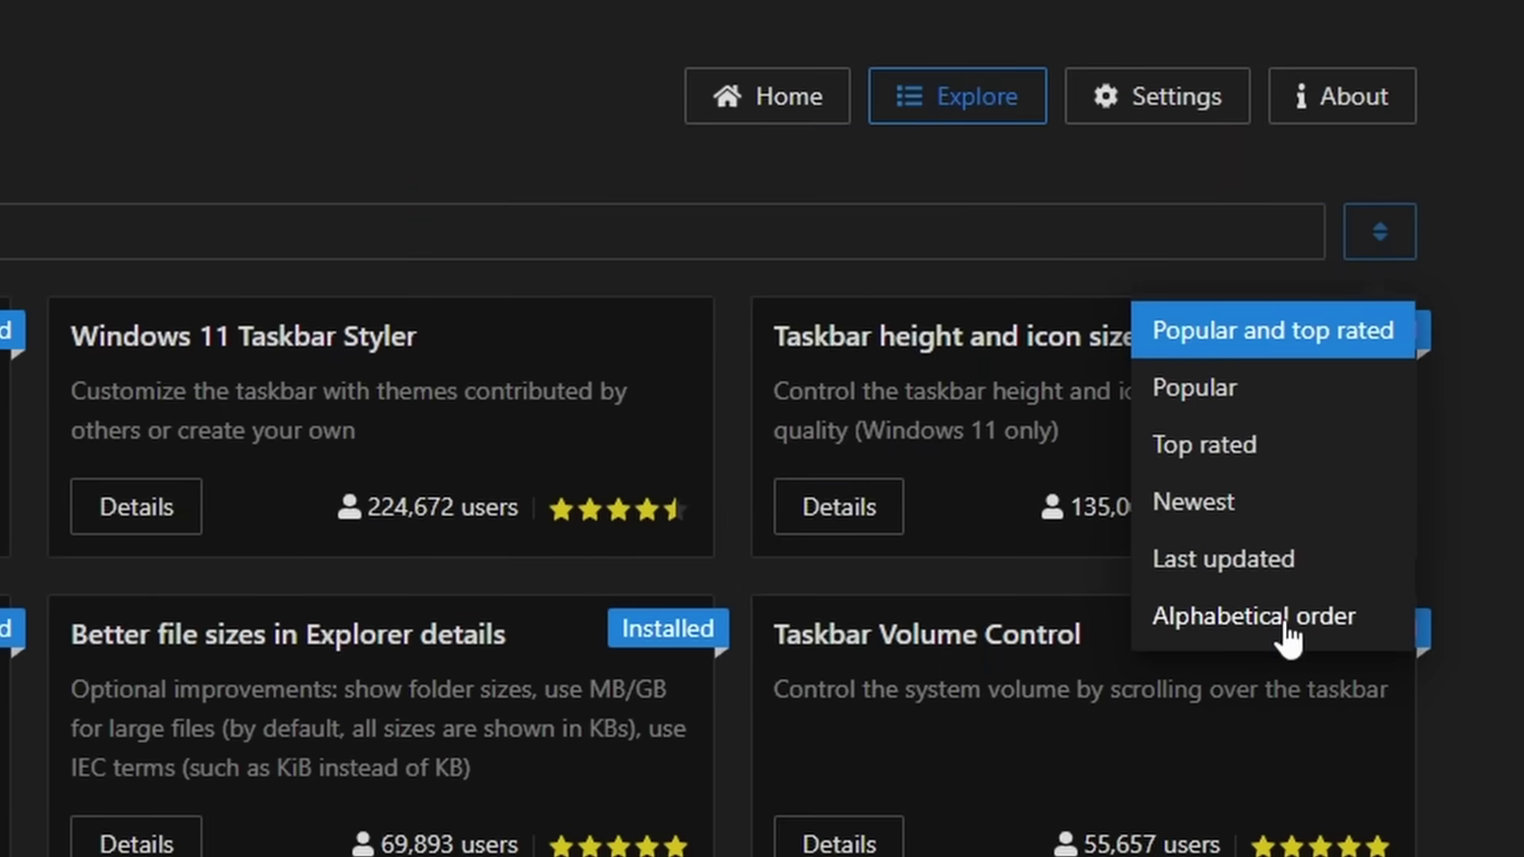
left_click(1159, 113)
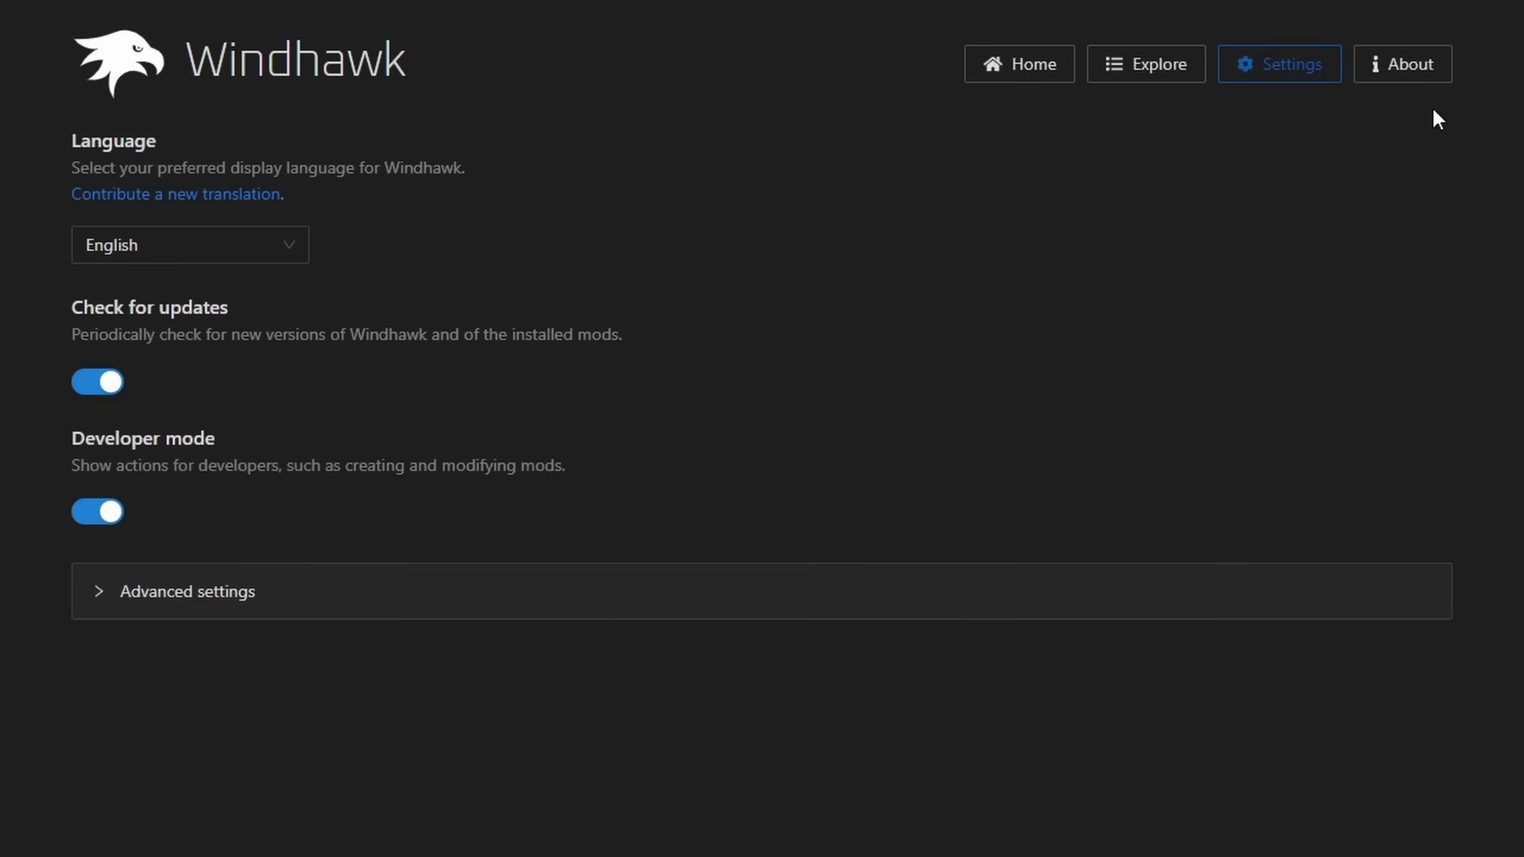
left_click(1431, 89)
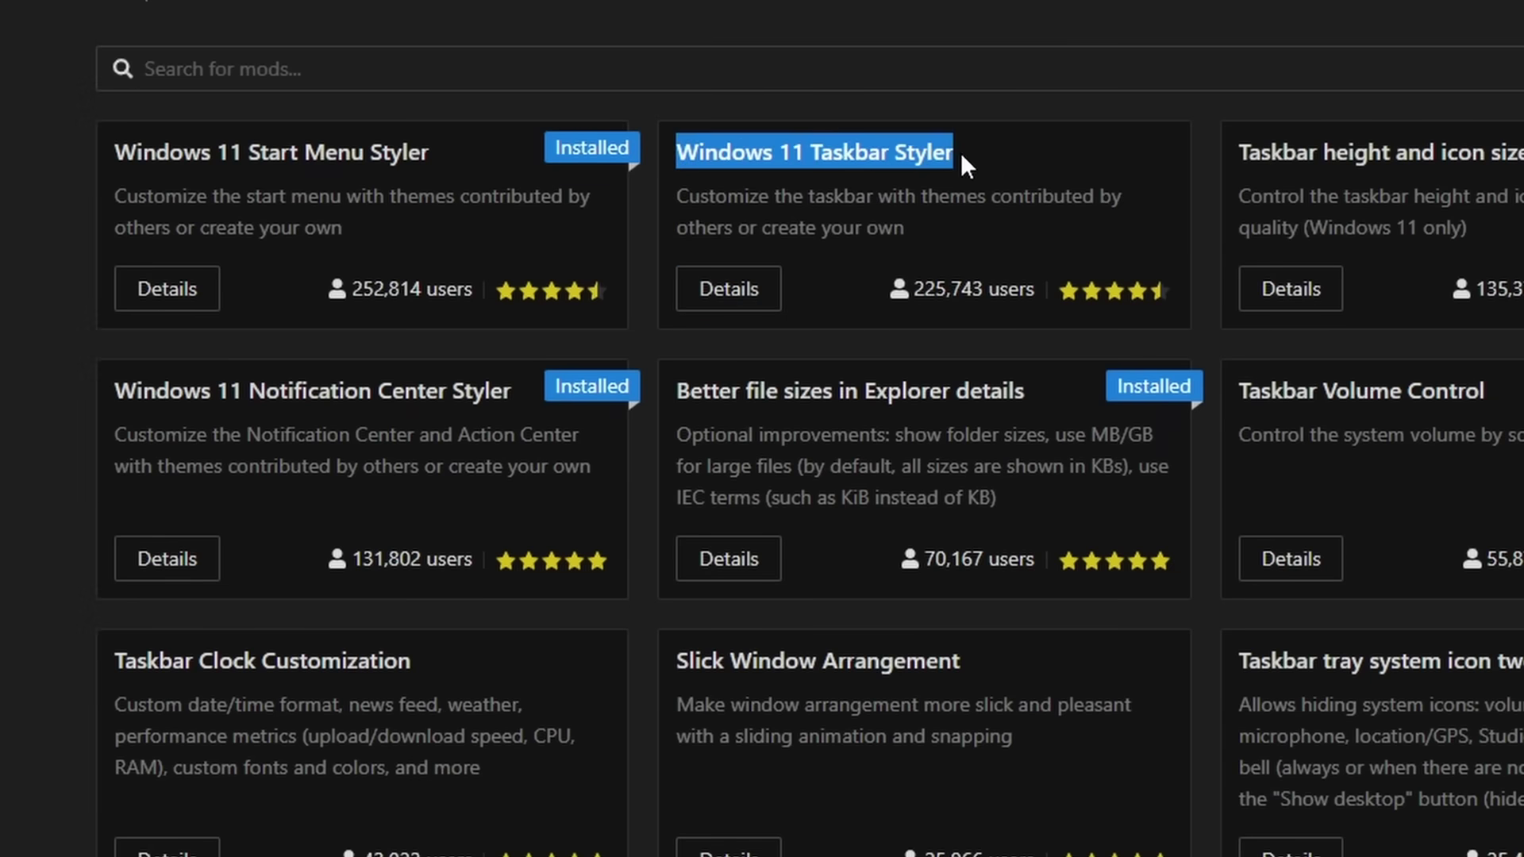
Open the Windows 11 Taskbar Styler details and highlight its title and description.
left_click(724, 305)
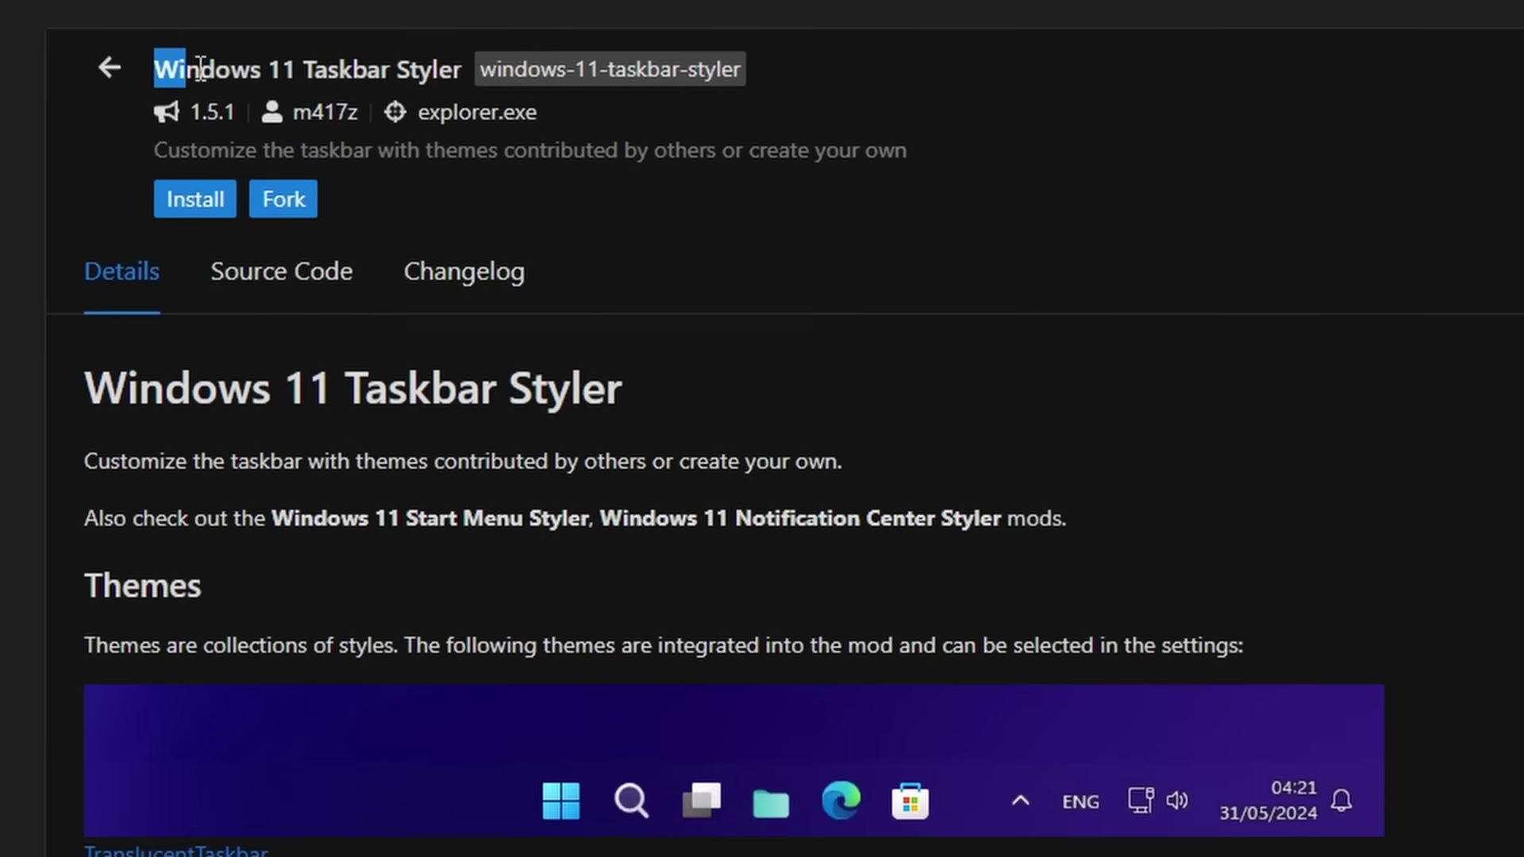
left_click_drag(236, 68, 750, 73)
left_click(710, 107)
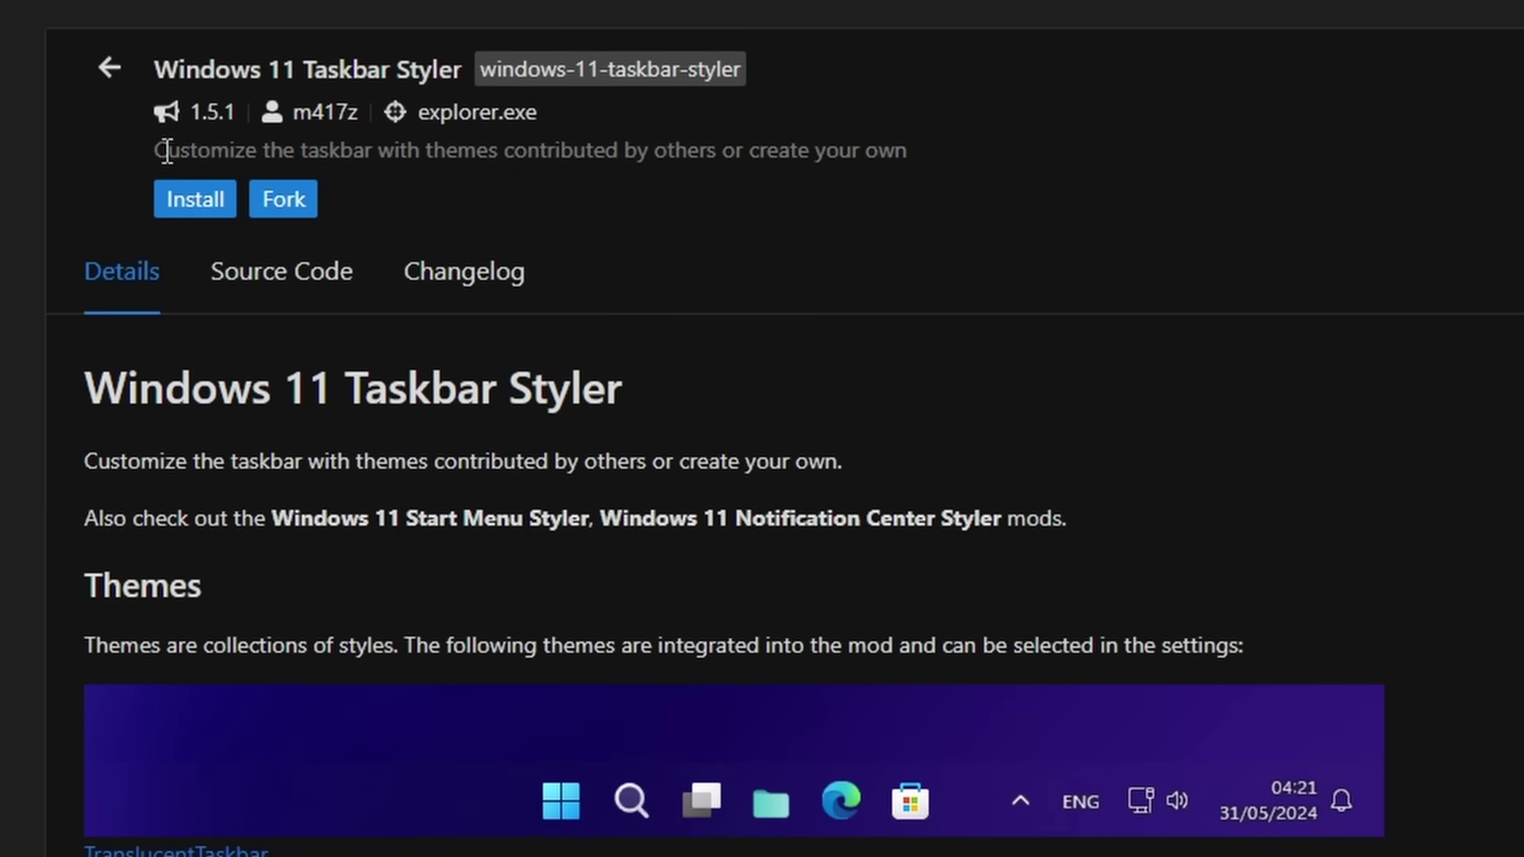
left_click_drag(234, 151, 908, 150)
left_click(963, 224)
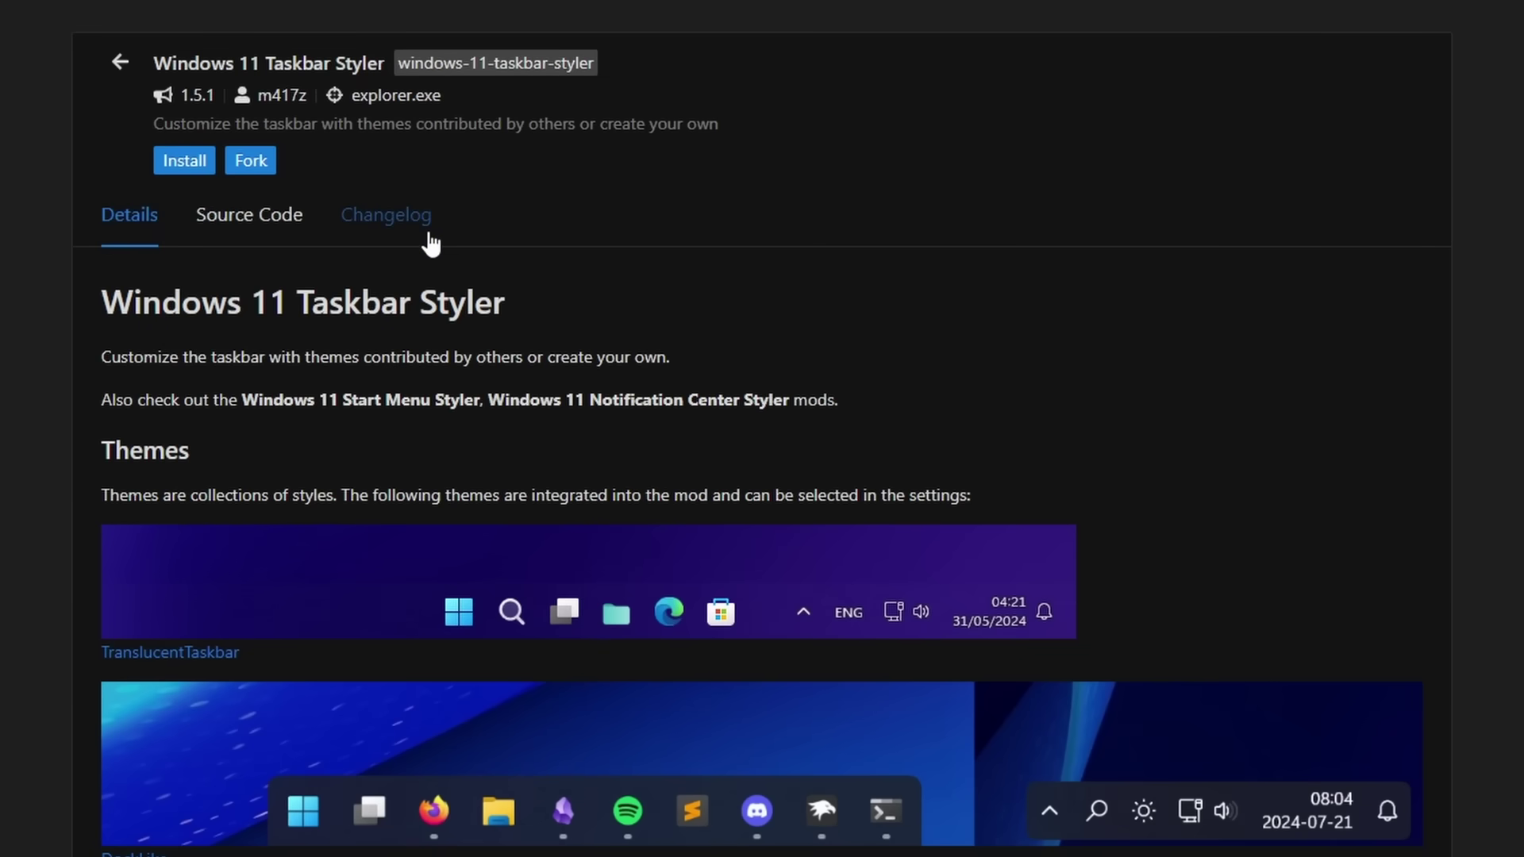
Highlight the README heading and summary sentence, then scroll through the Details tab.
left_click_drag(112, 302, 527, 299)
left_click(524, 305)
left_click_drag(167, 354, 663, 357)
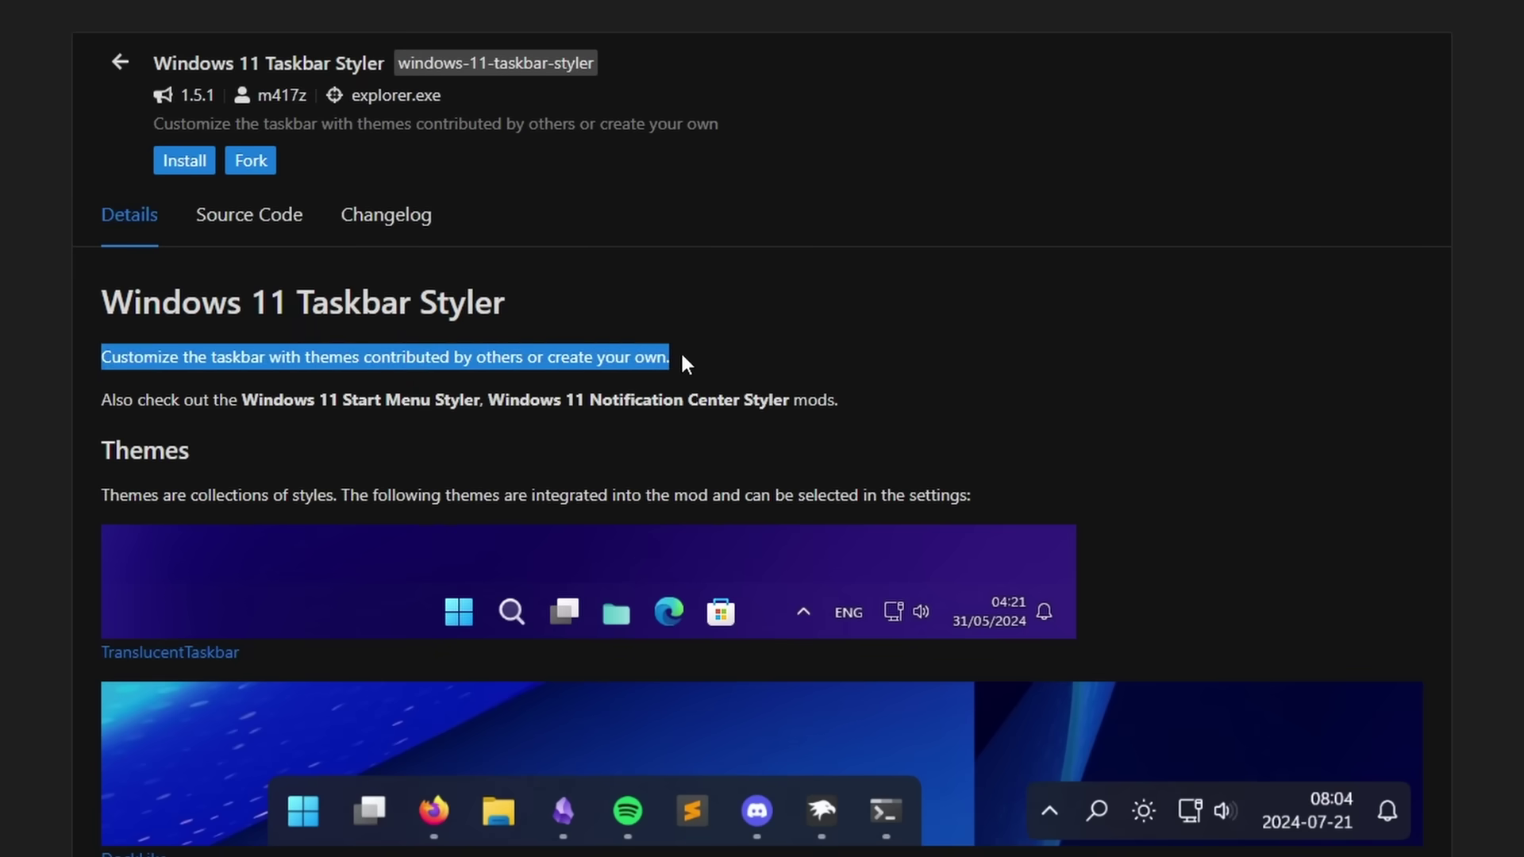
left_click(679, 350)
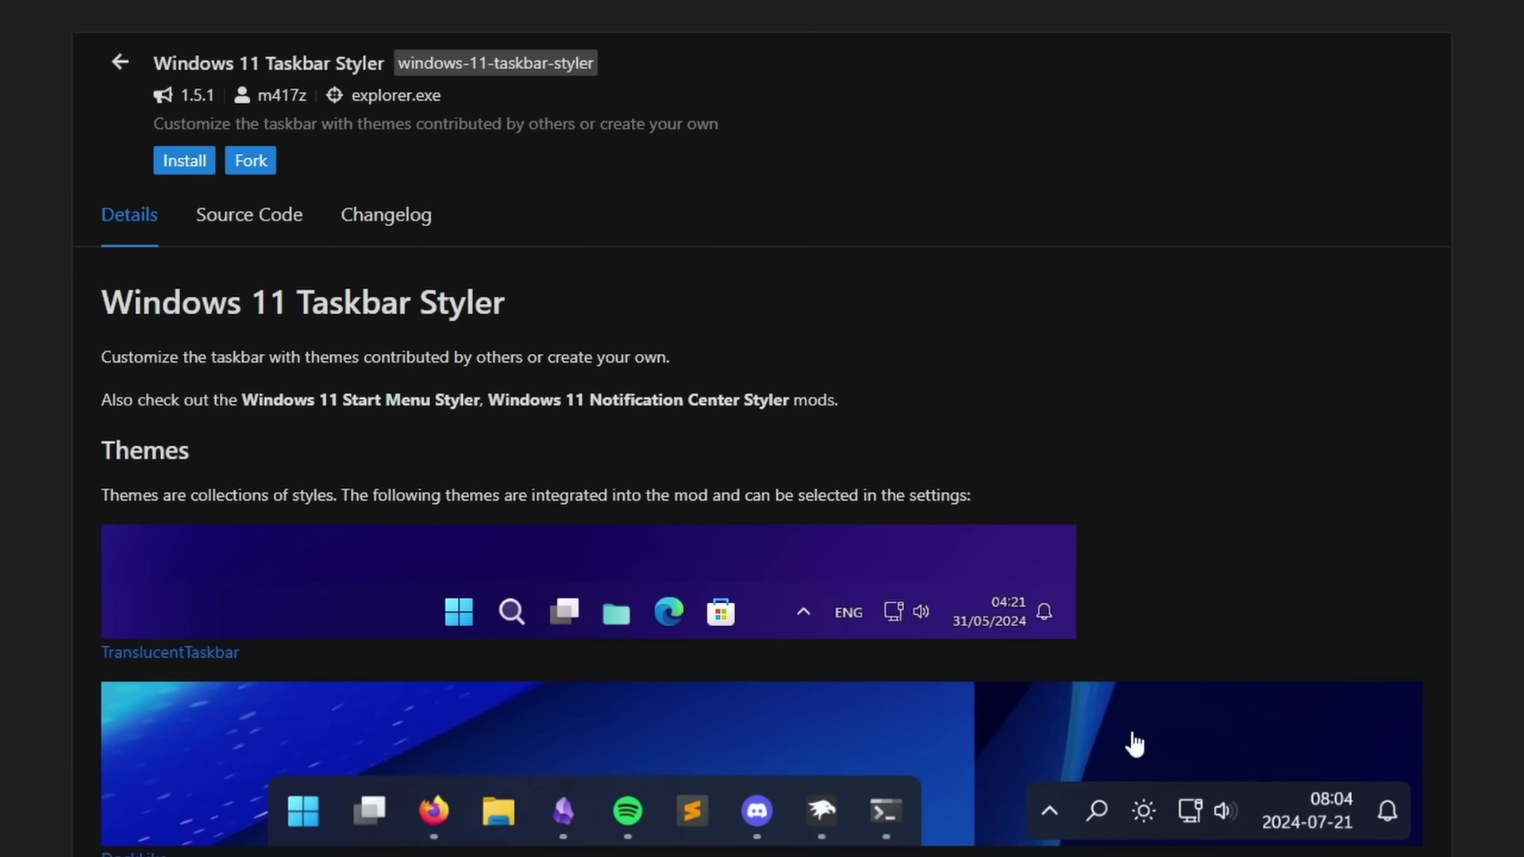
scroll(973, 404, "down", 20)
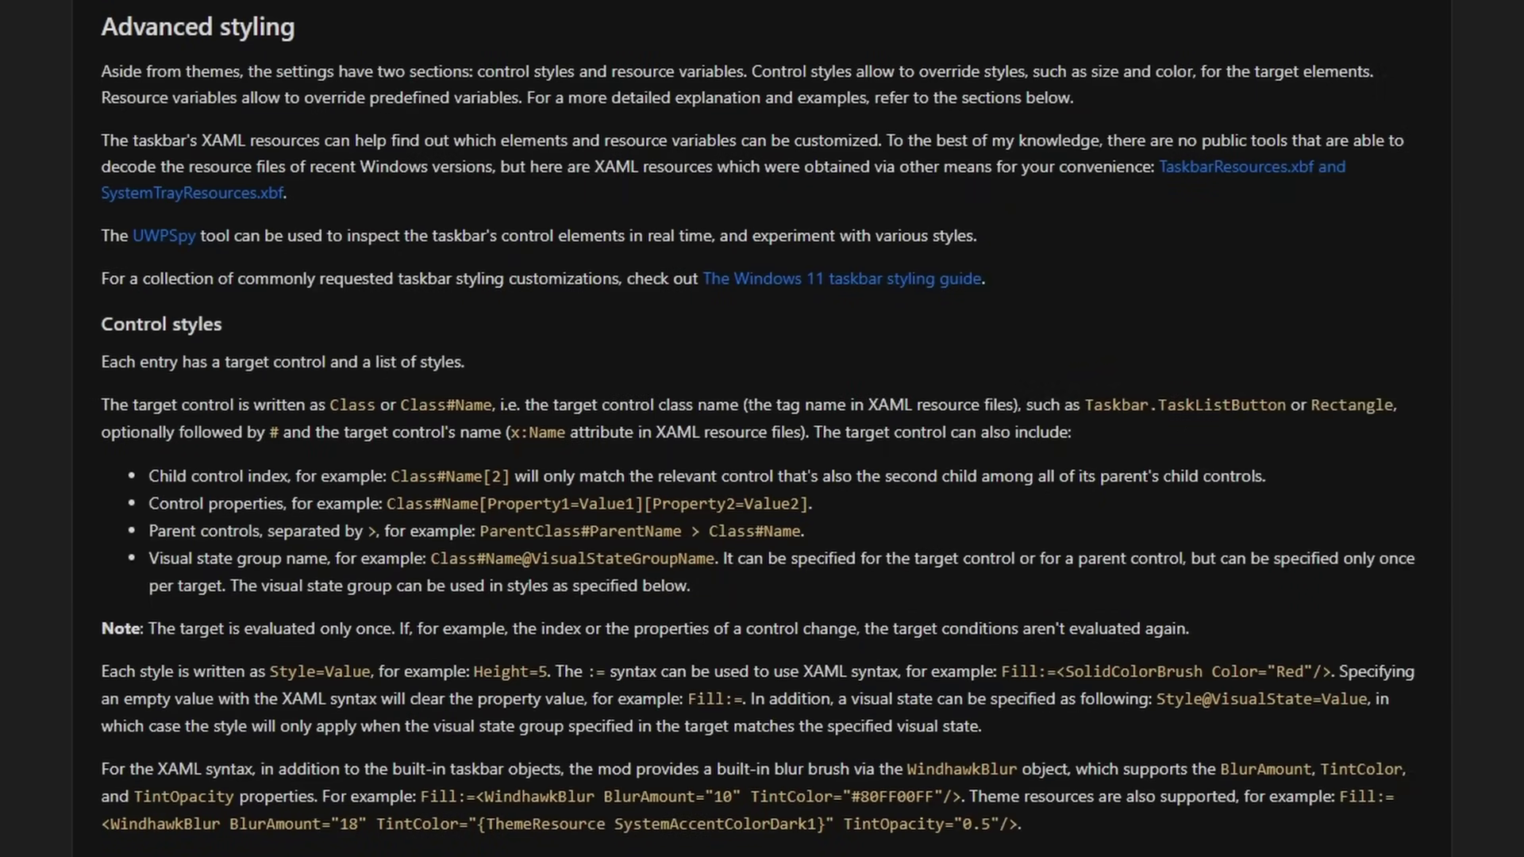
scroll(761, 428, "down", 15)
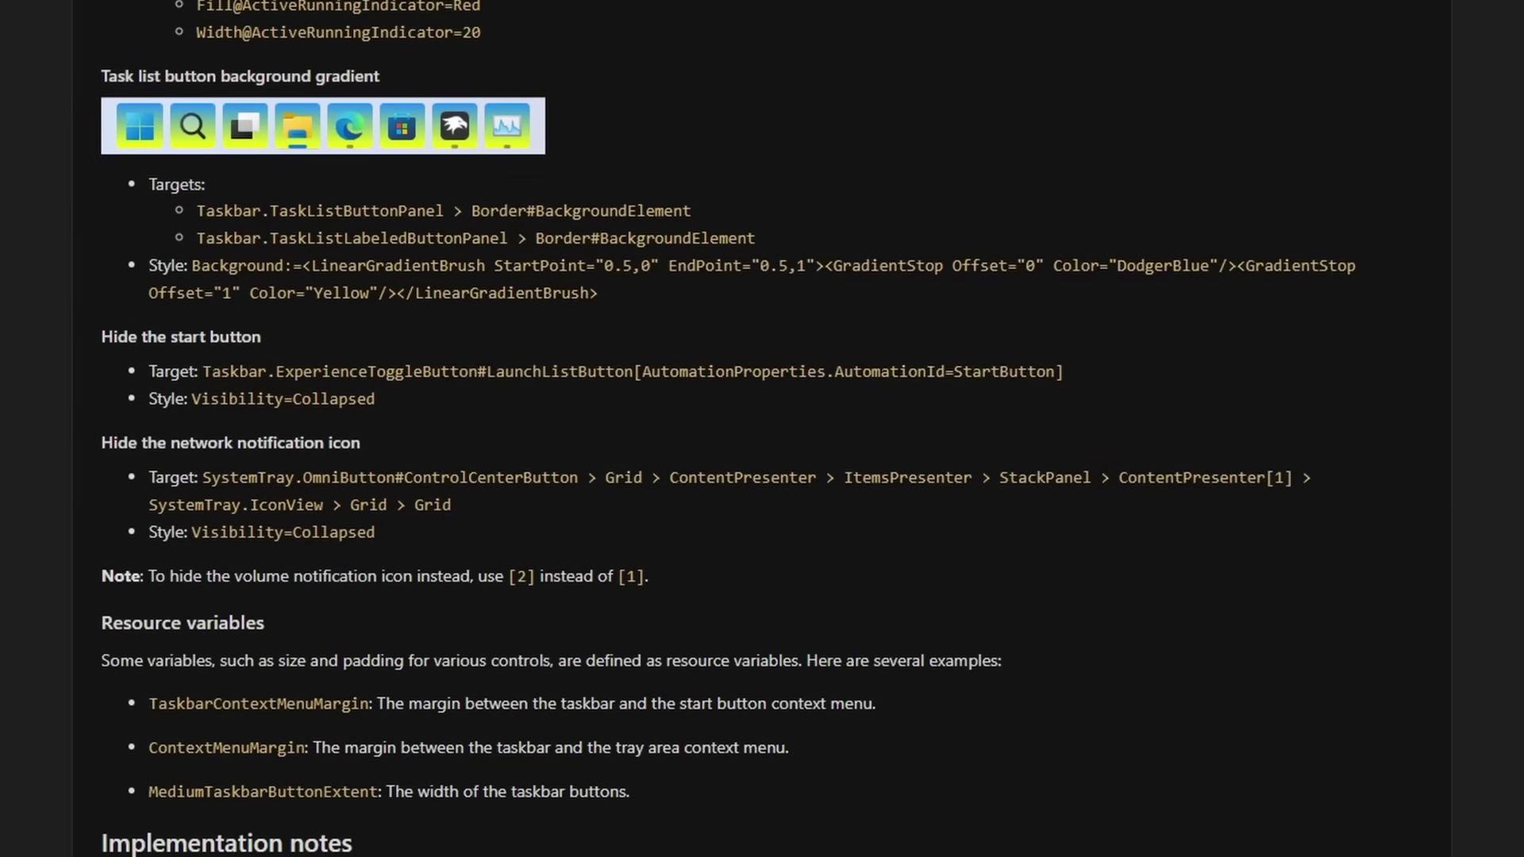
scroll(762, 428, "up", 20)
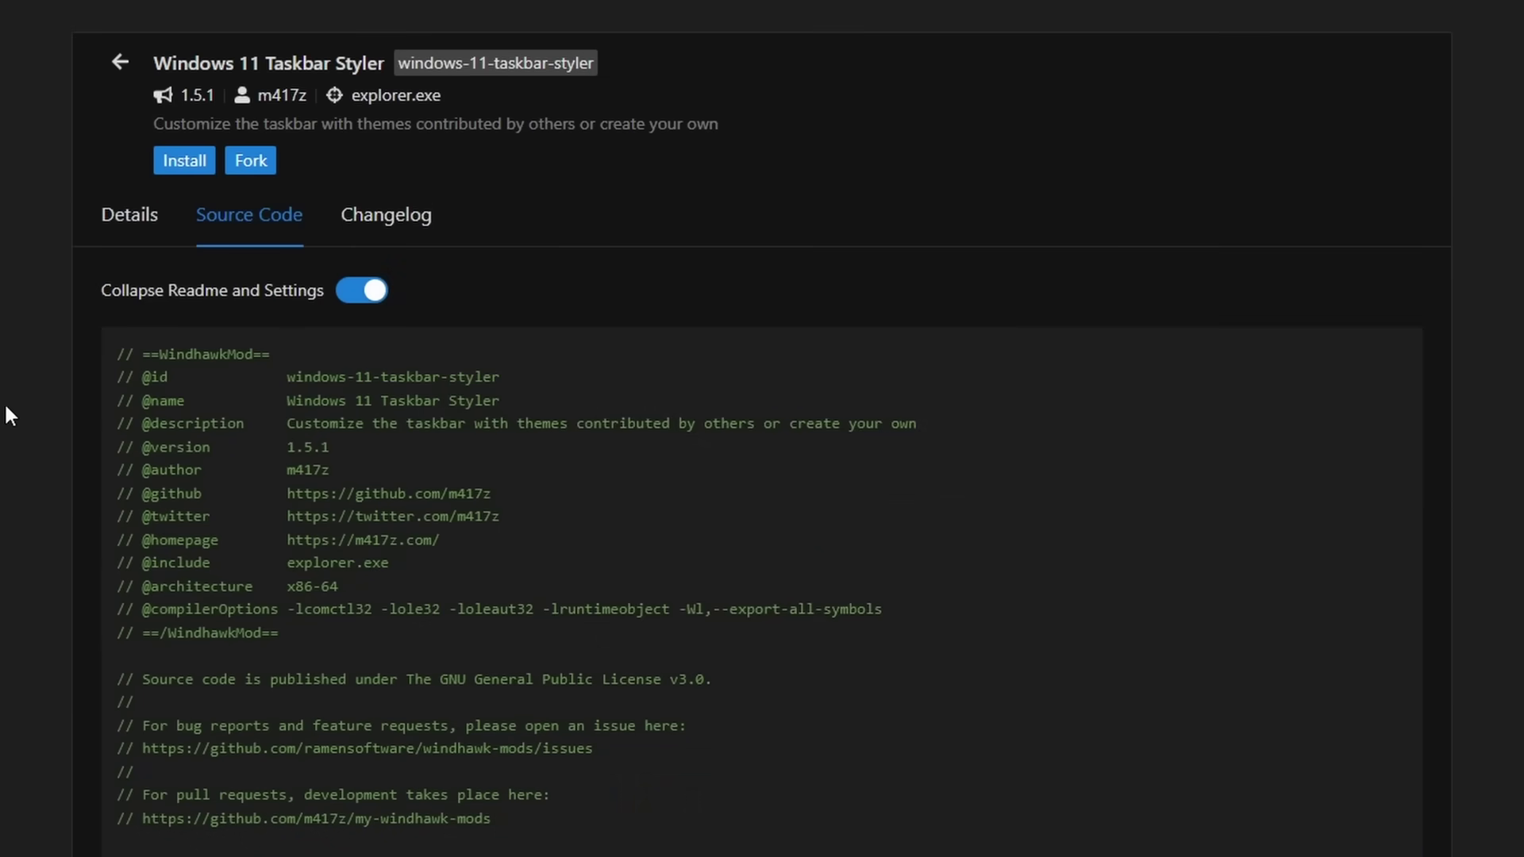
scroll(7, 413, "down", 20)
scroll(7, 413, "down", 20)
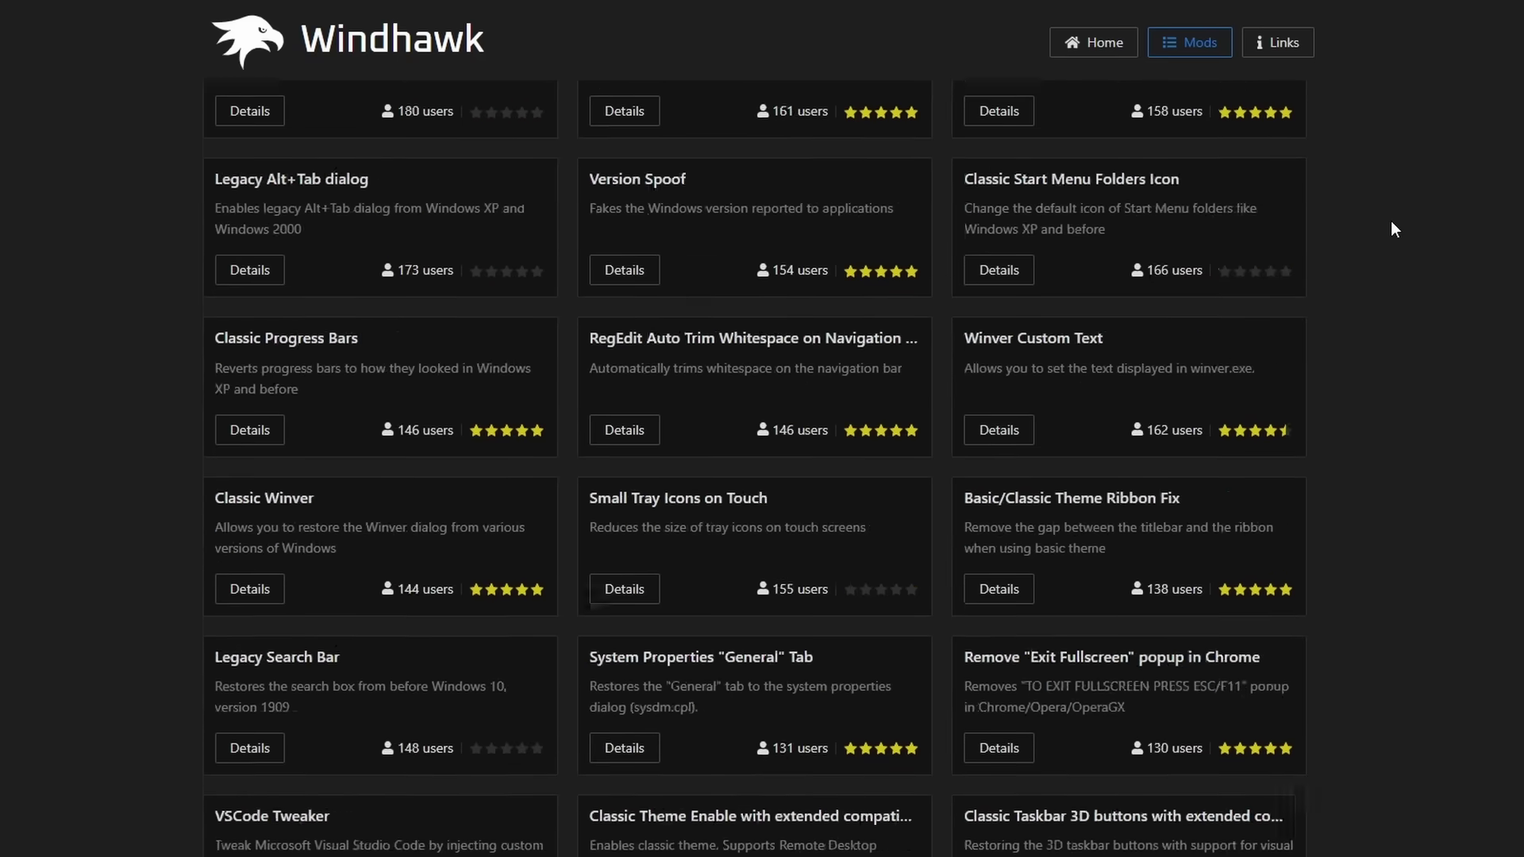
scroll(1390, 230, "up", 20)
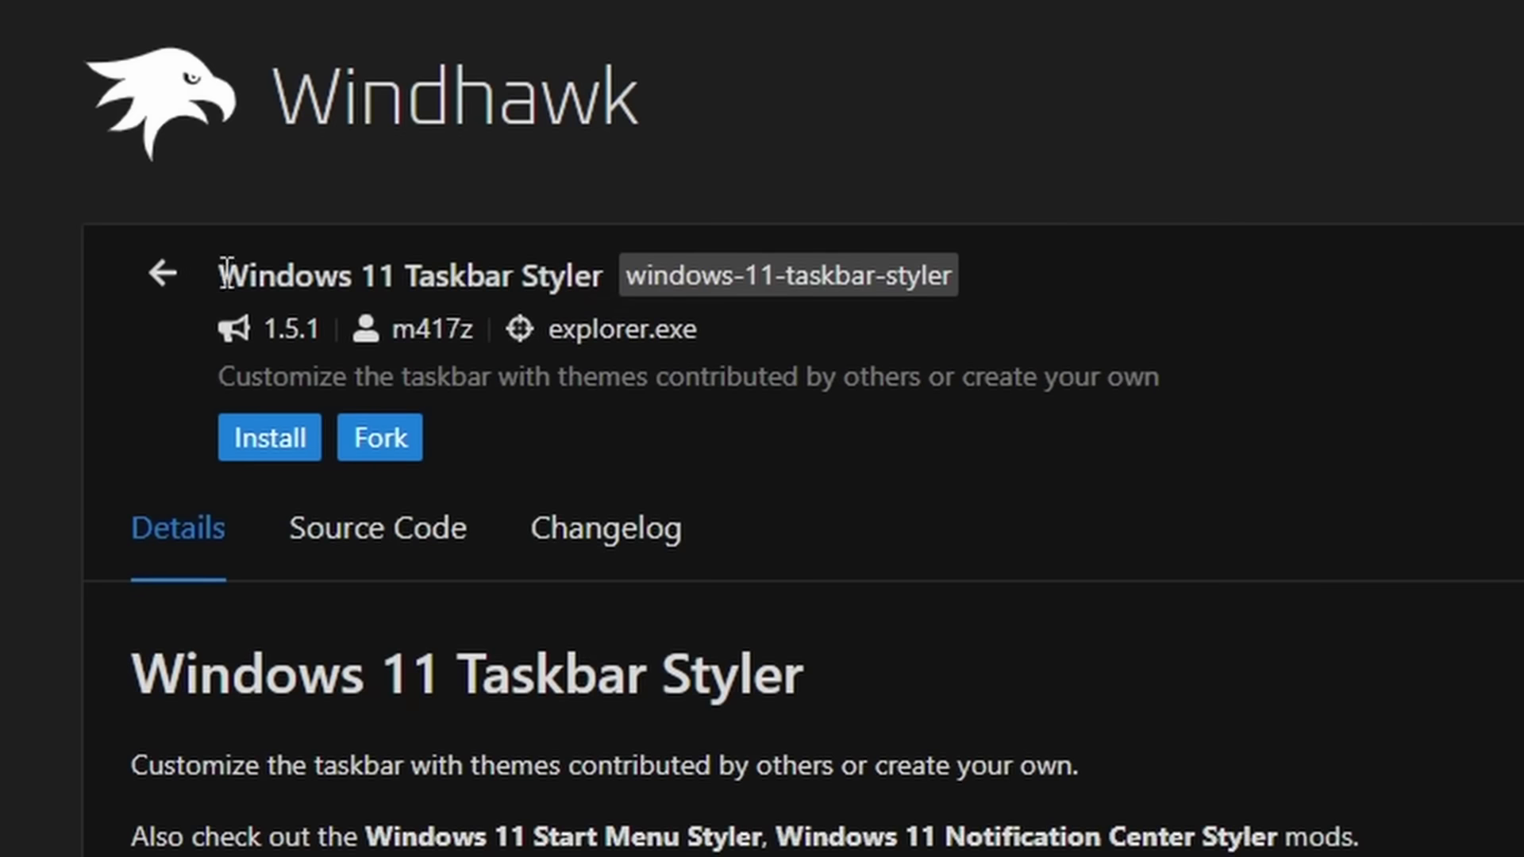
Highlight the Taskbar Styler title and description, then save the DockLike taskbar theme.
left_click_drag(255, 270, 963, 306)
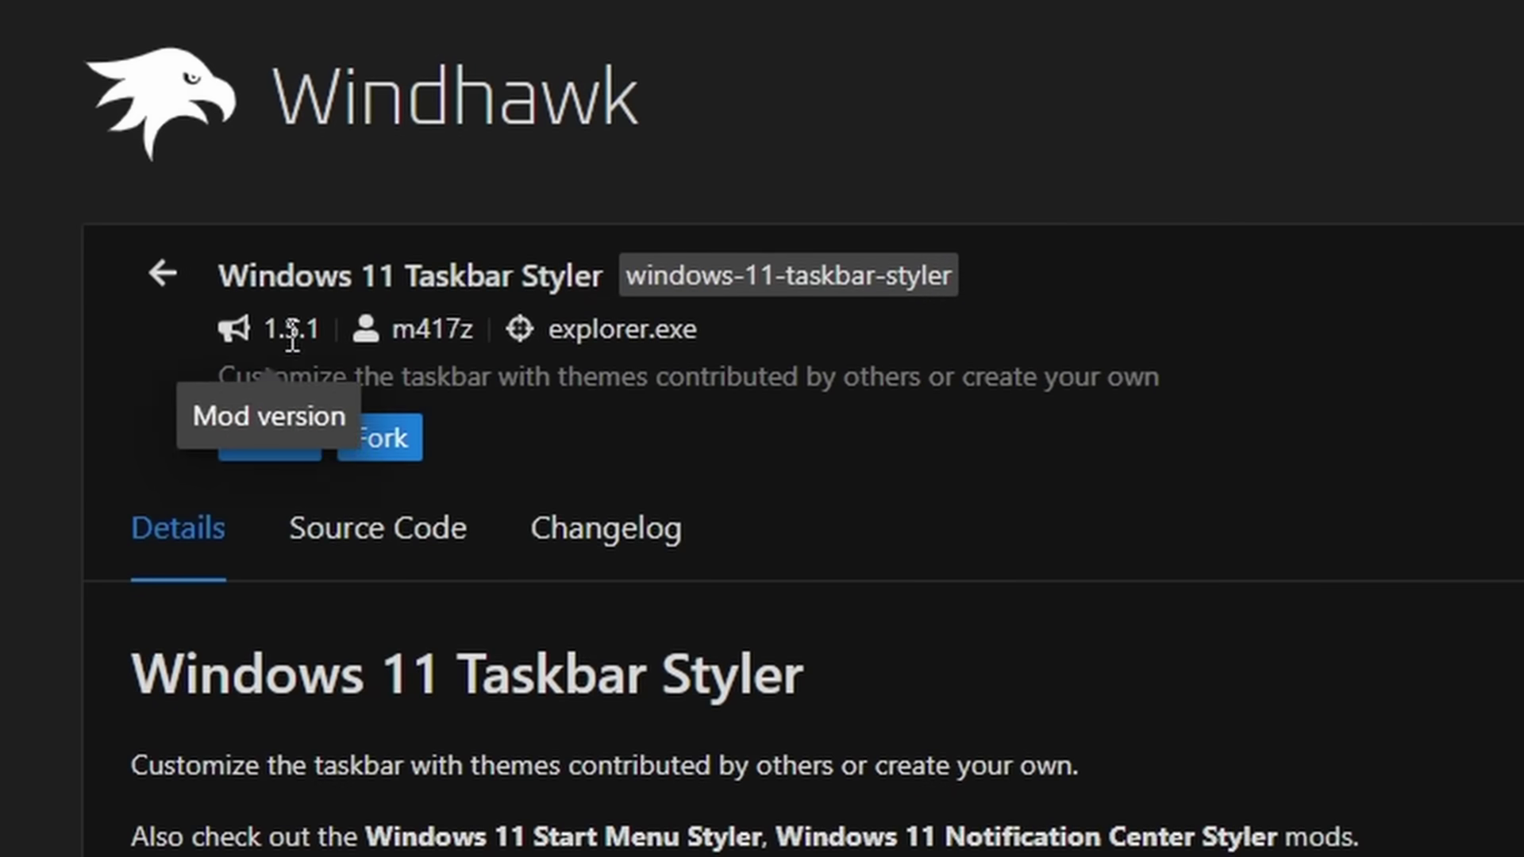
left_click_drag(223, 374, 1171, 383)
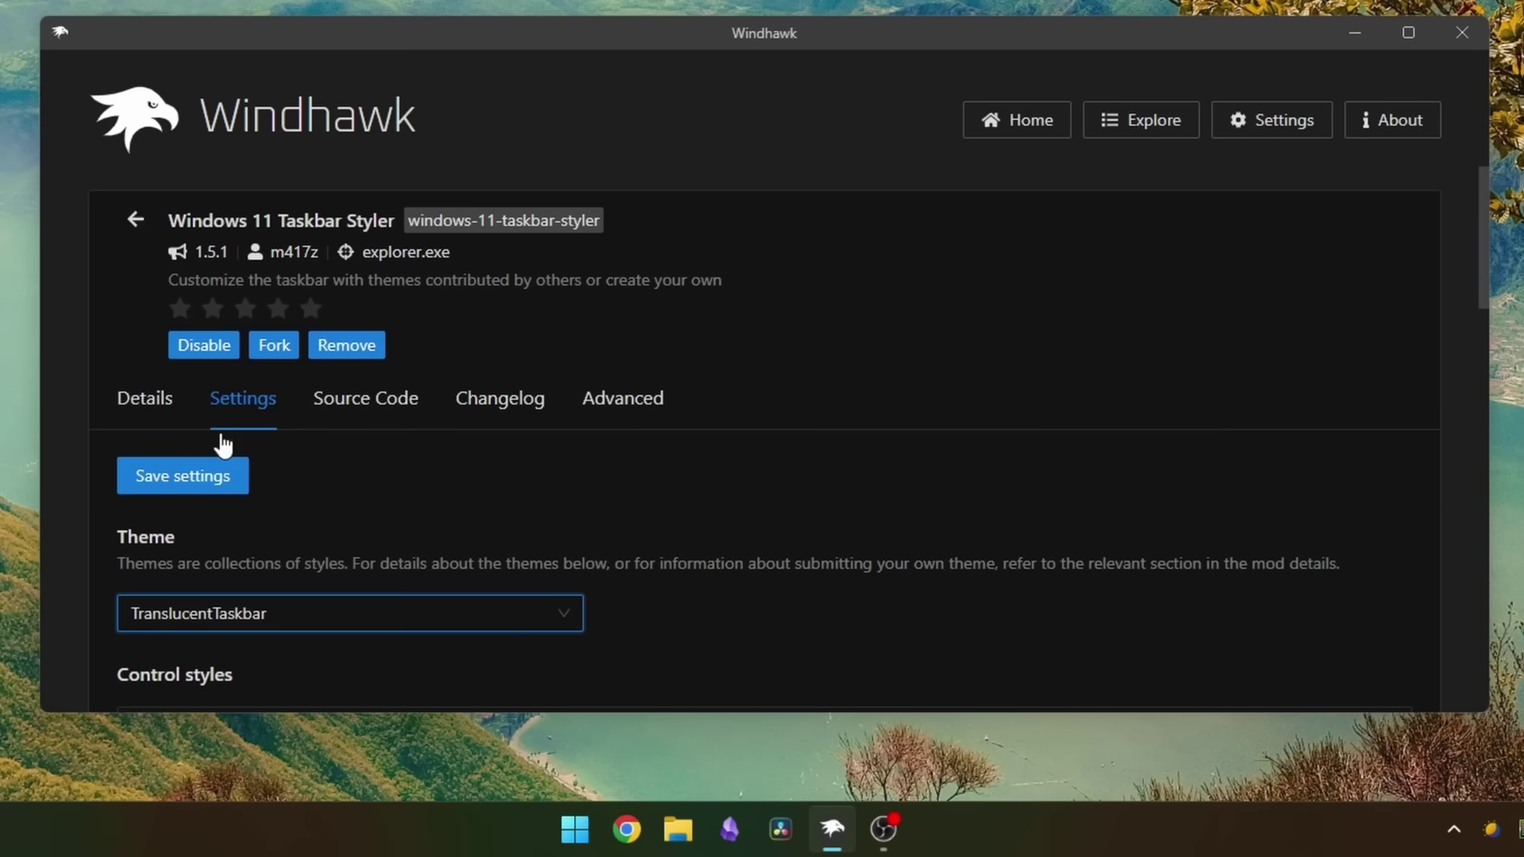
left_click(200, 479)
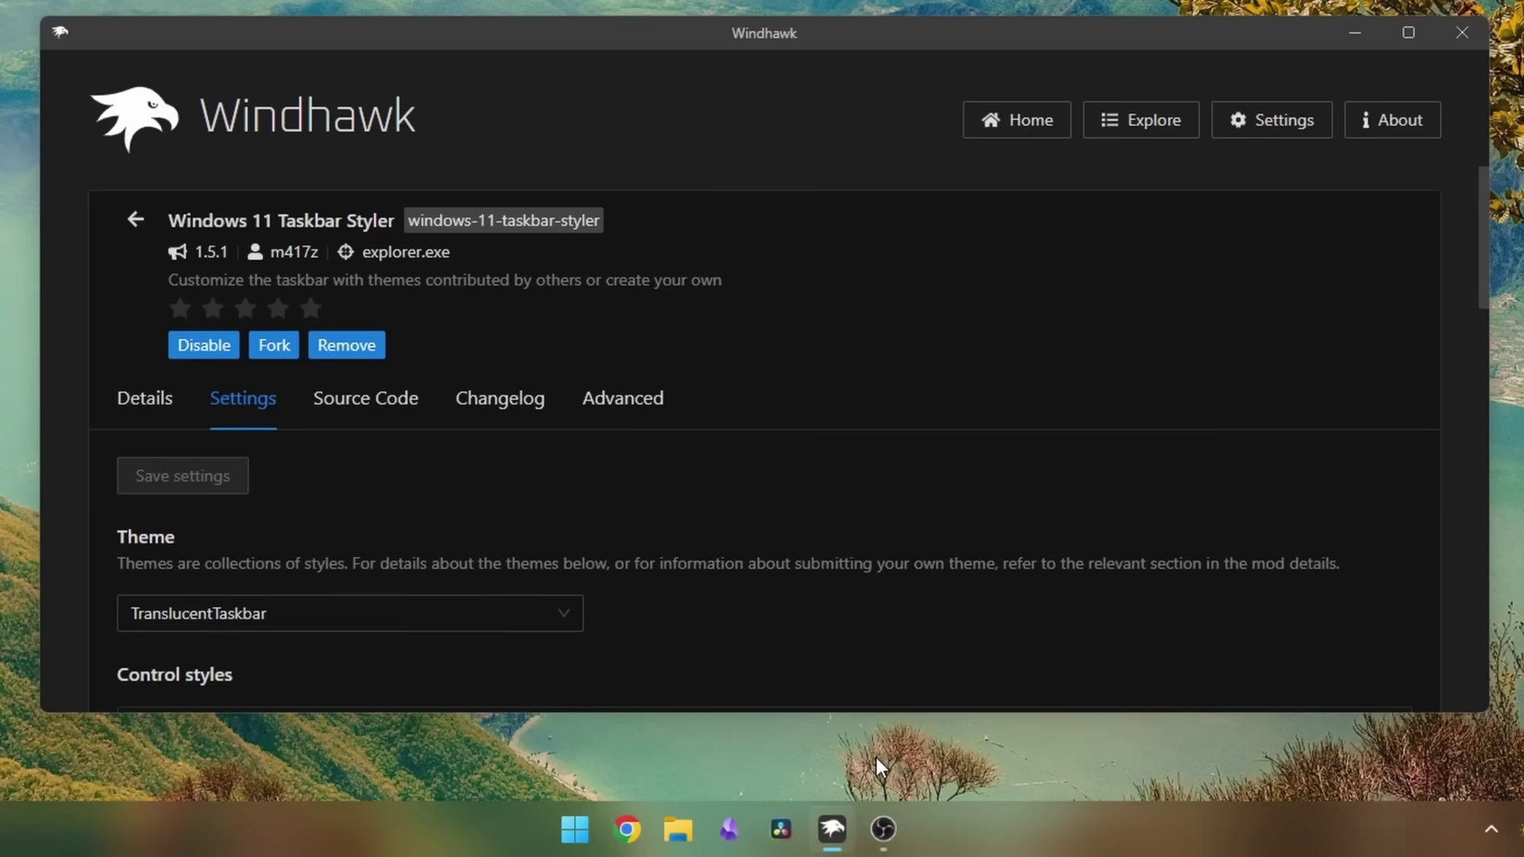
left_click(193, 476)
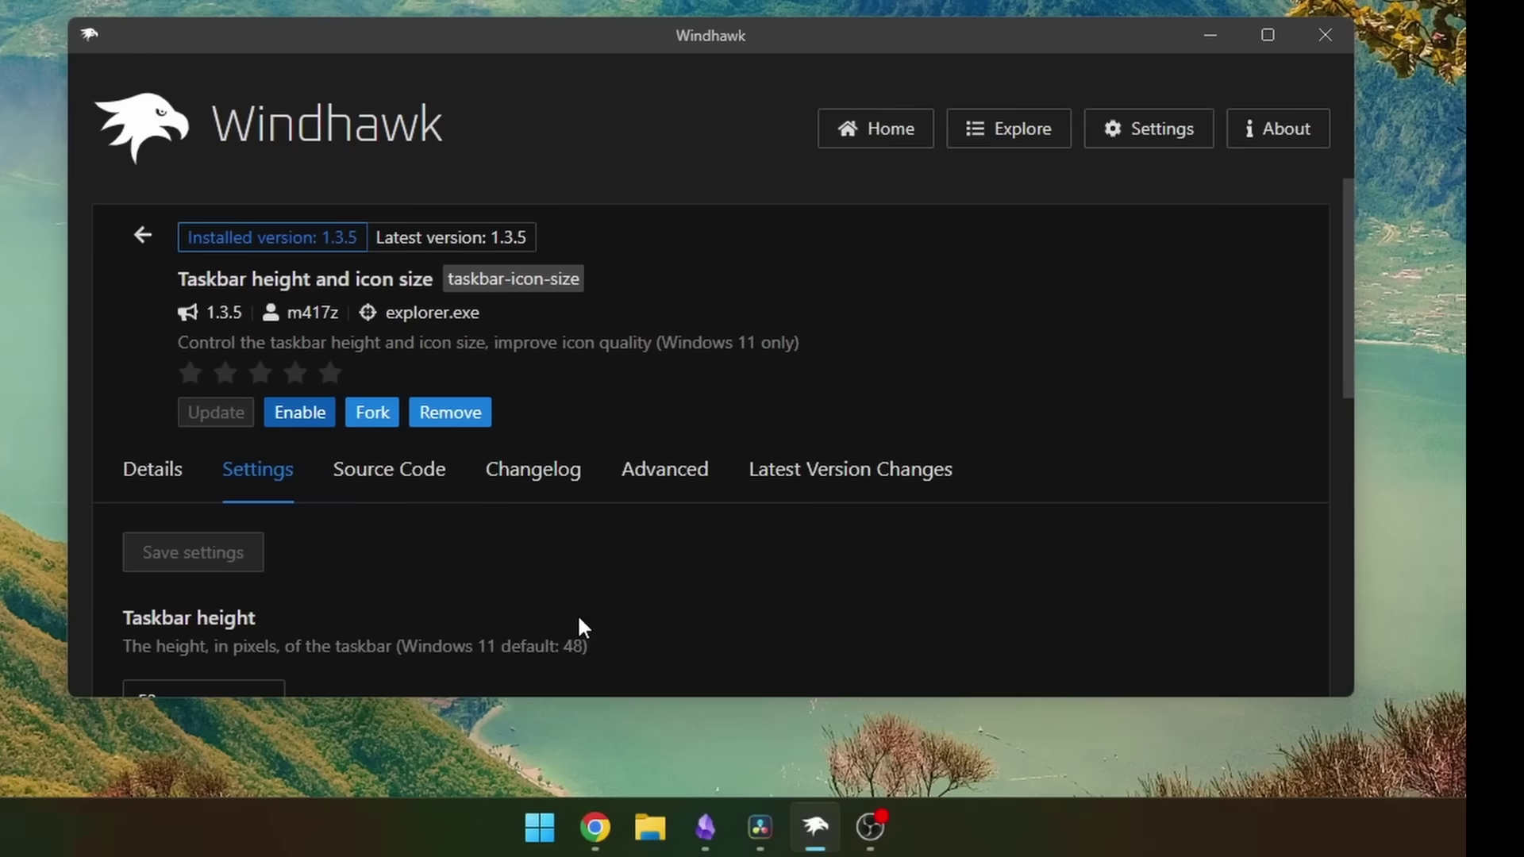
Enable Taskbar height and icon size, saving 60 px height, larger icons and 80 px button width.
left_click(359, 412)
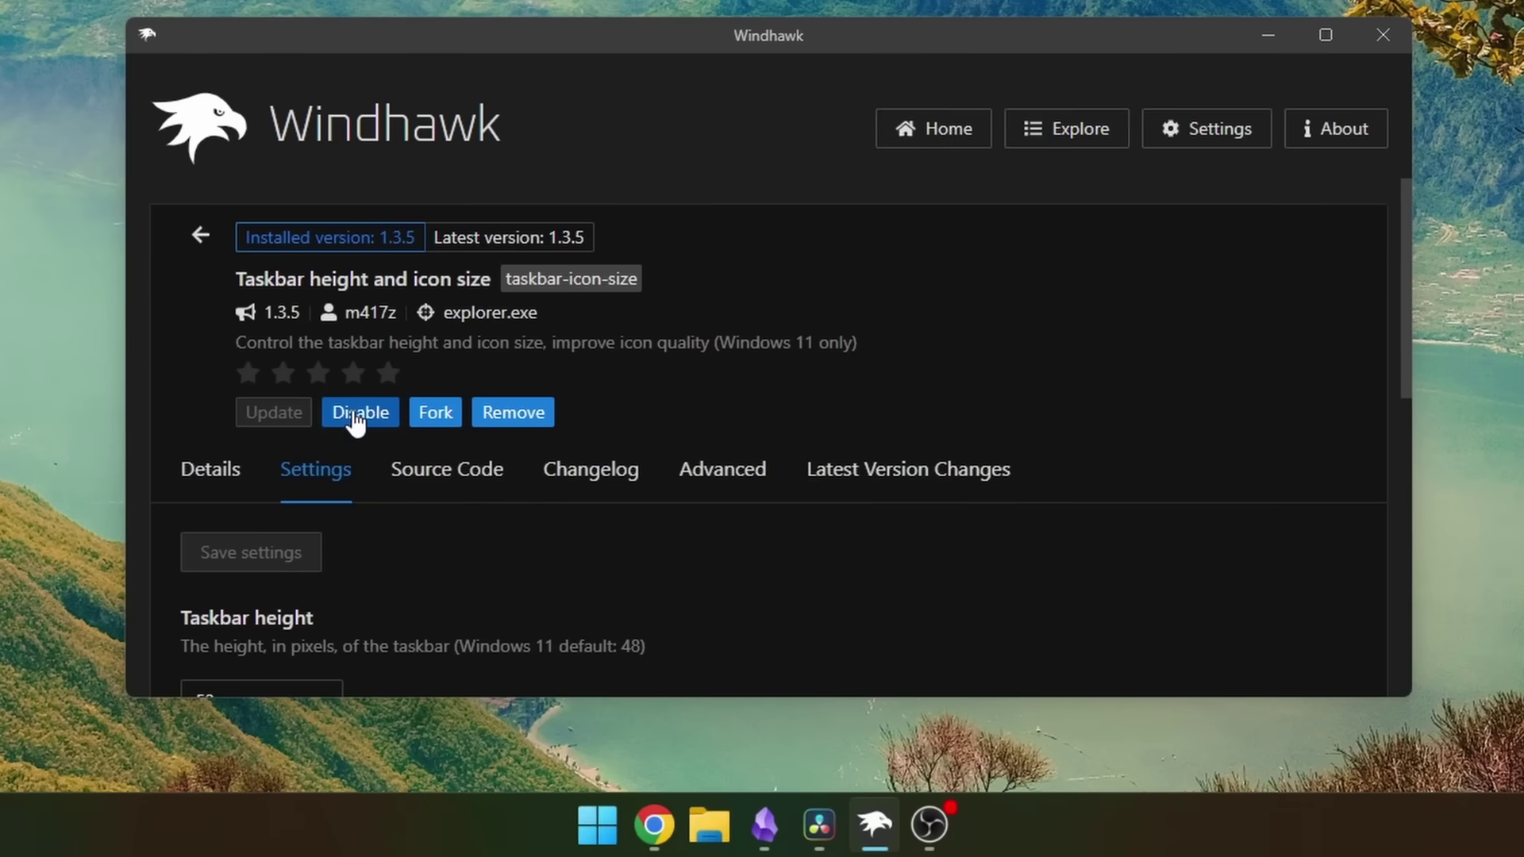
scroll(502, 592, "down", 3)
left_click(334, 441)
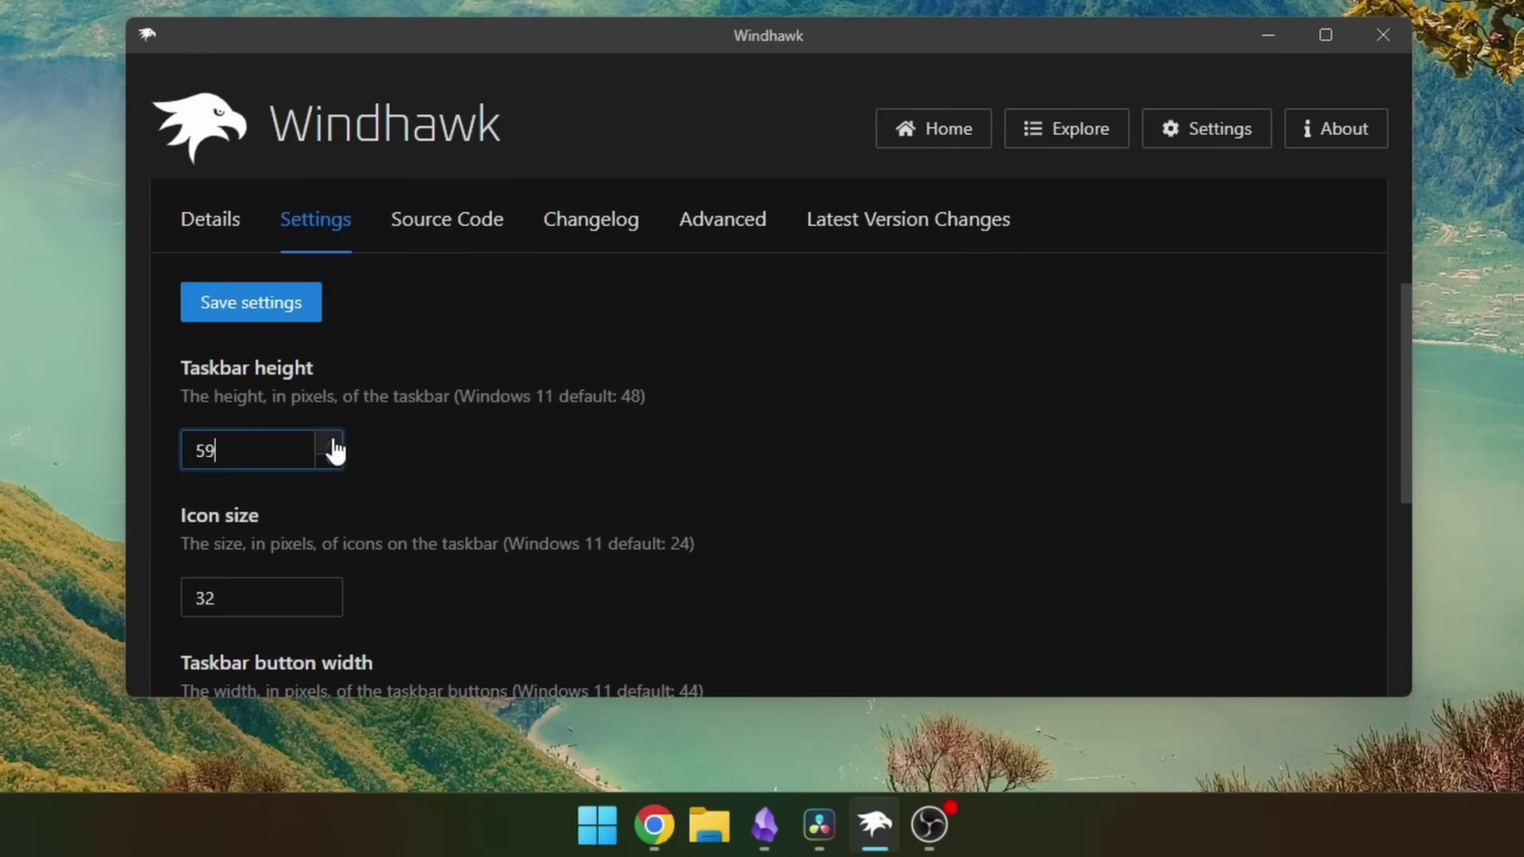
left_click(285, 303)
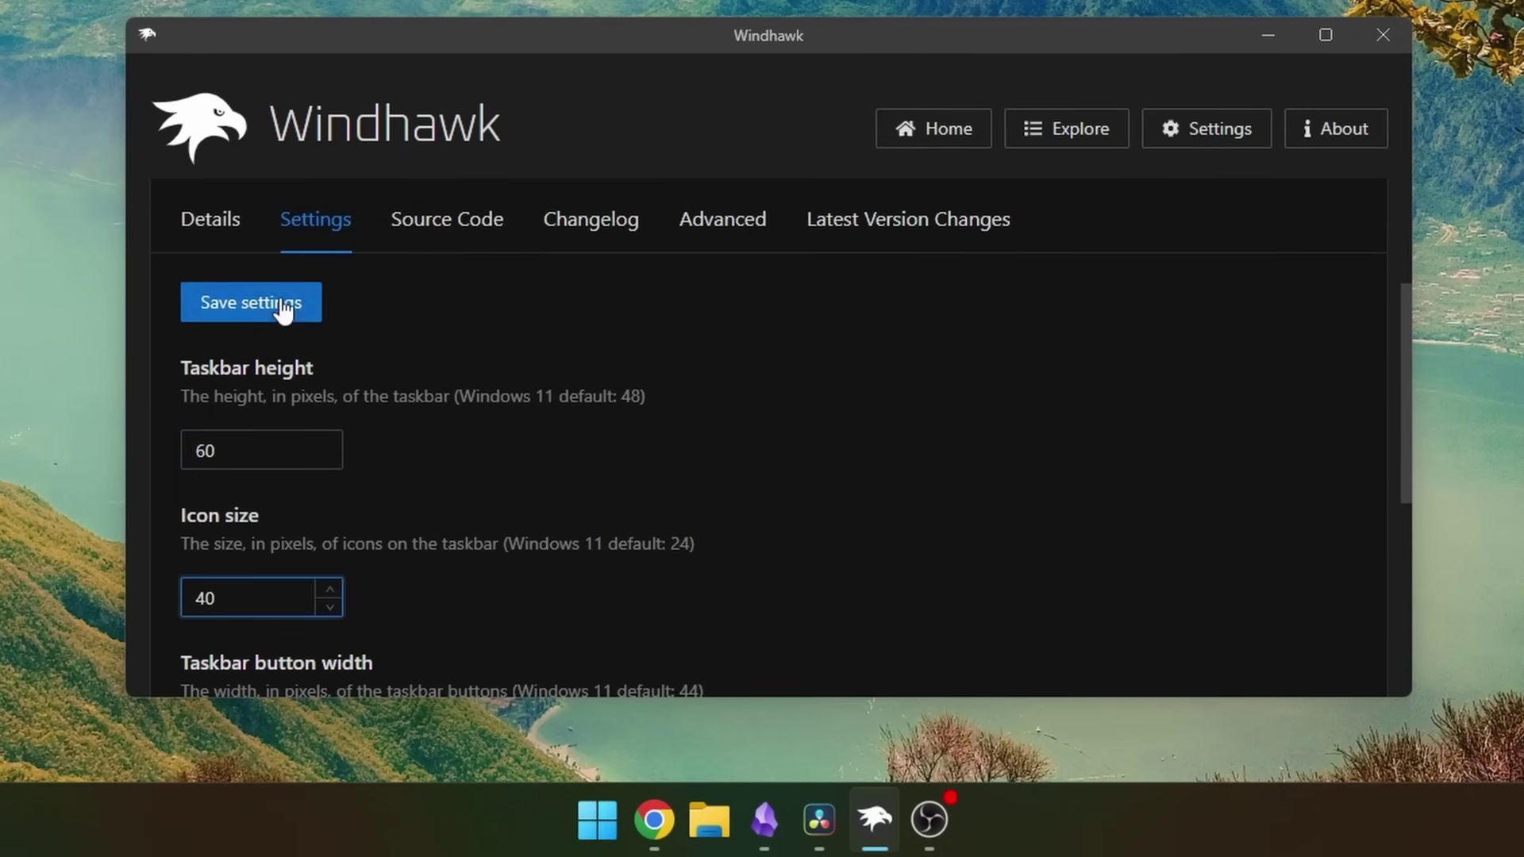
left_click(281, 301)
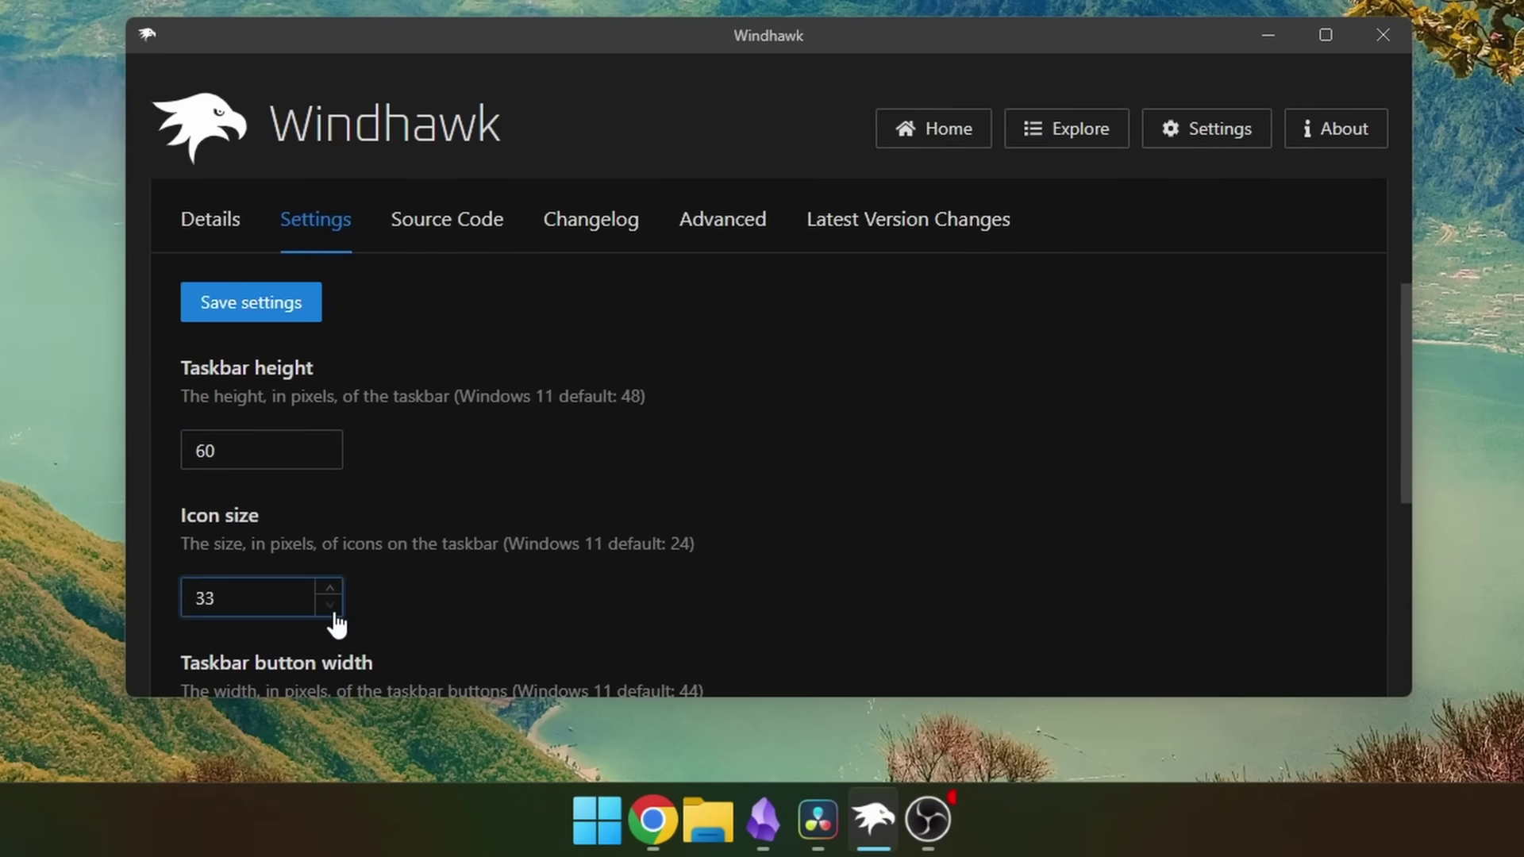
scroll(381, 493, "down", 5)
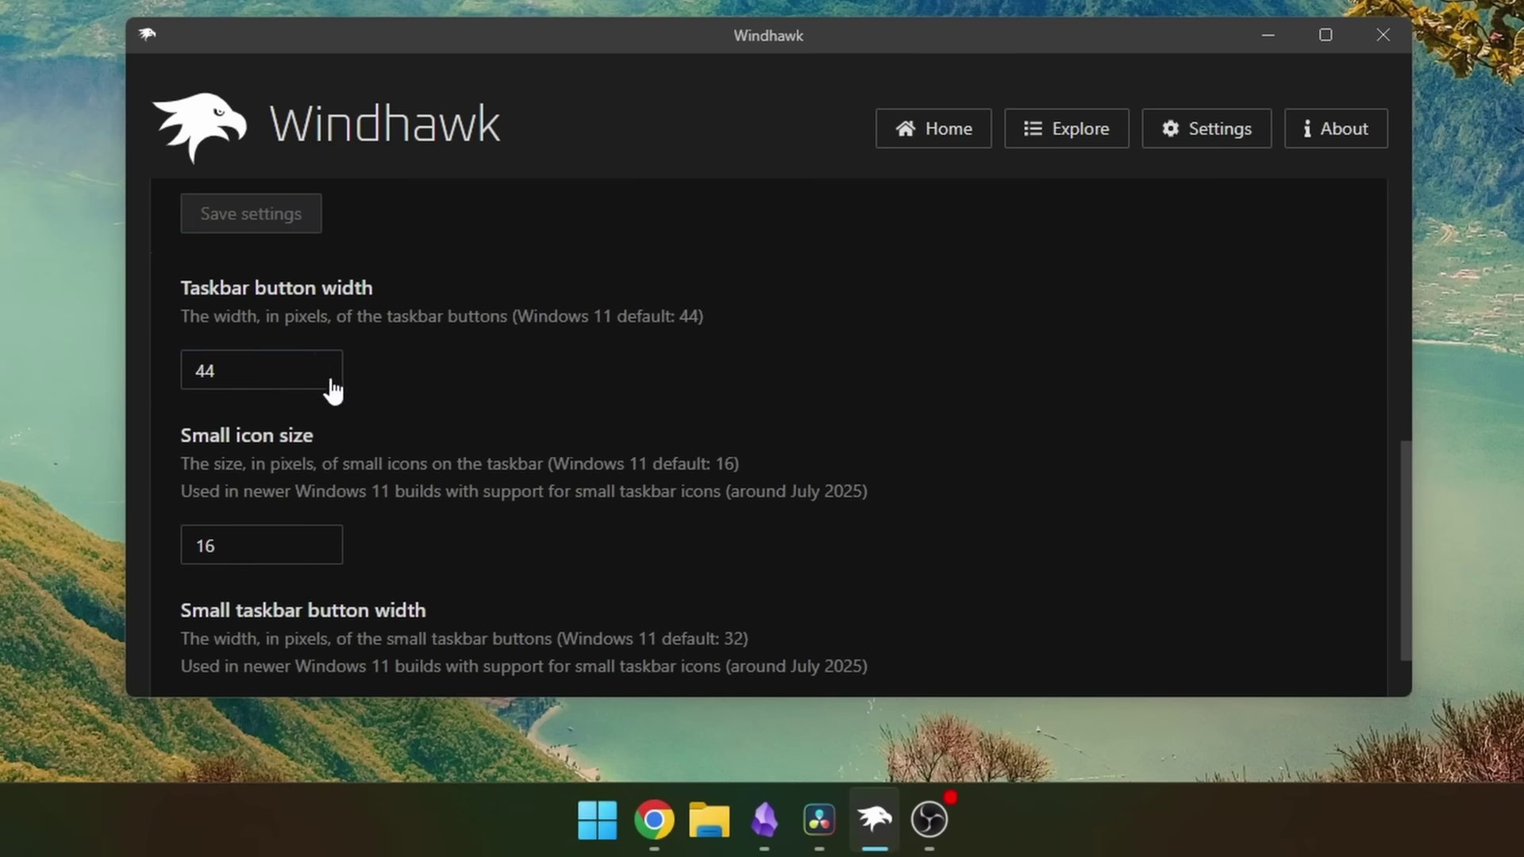
left_click(278, 216)
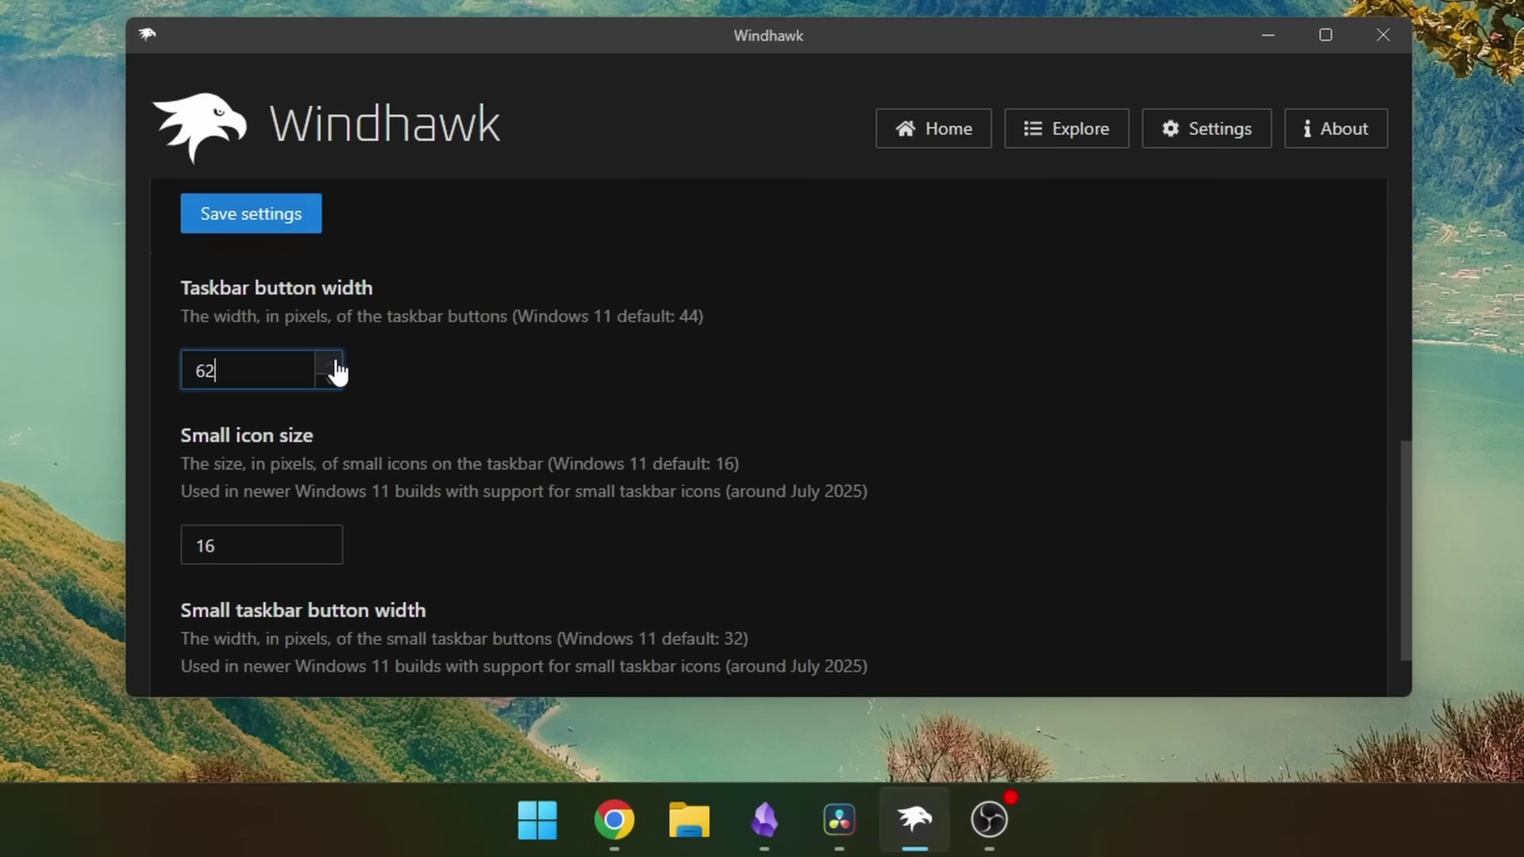
left_click(287, 225)
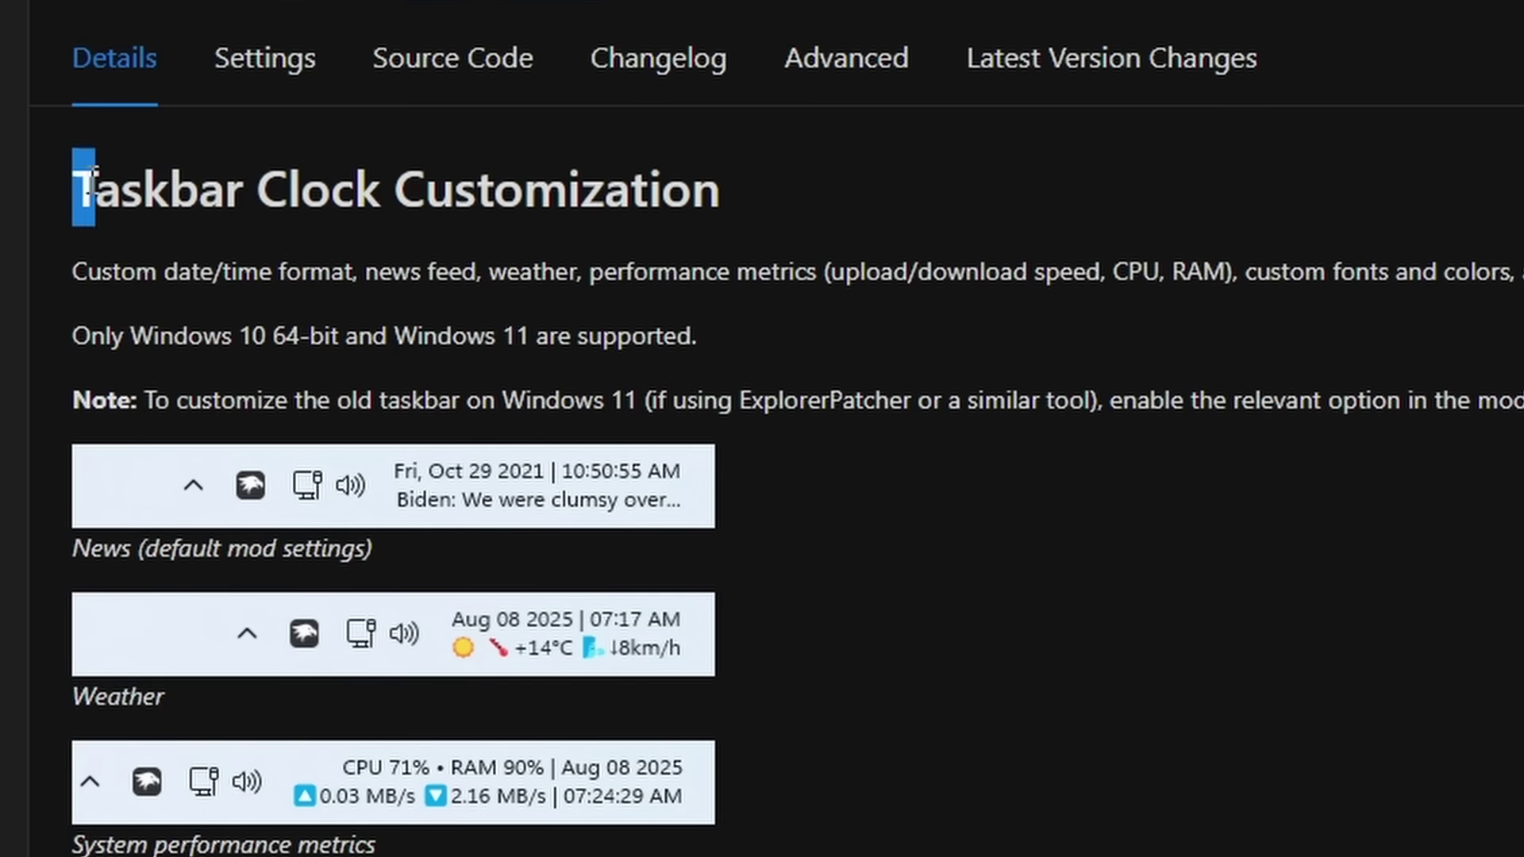
Highlight the Taskbar Clock Customization title and the Bottom line value %web1%.
left_click_drag(93, 173, 787, 179)
left_click(884, 224)
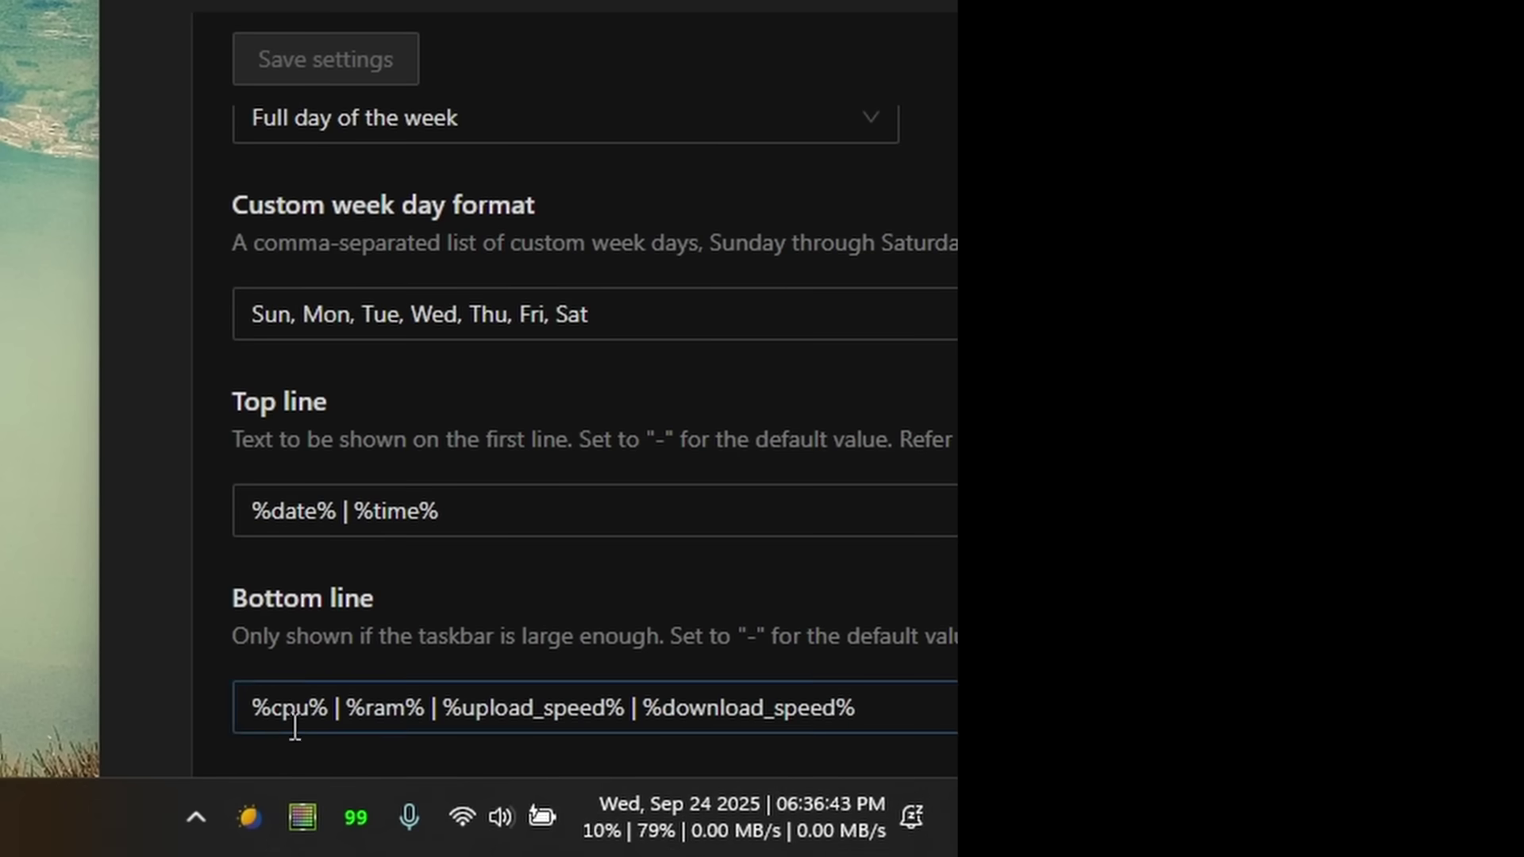
left_click_drag(279, 718, 878, 711)
left_click(877, 711)
left_click_drag(560, 719, 508, 720)
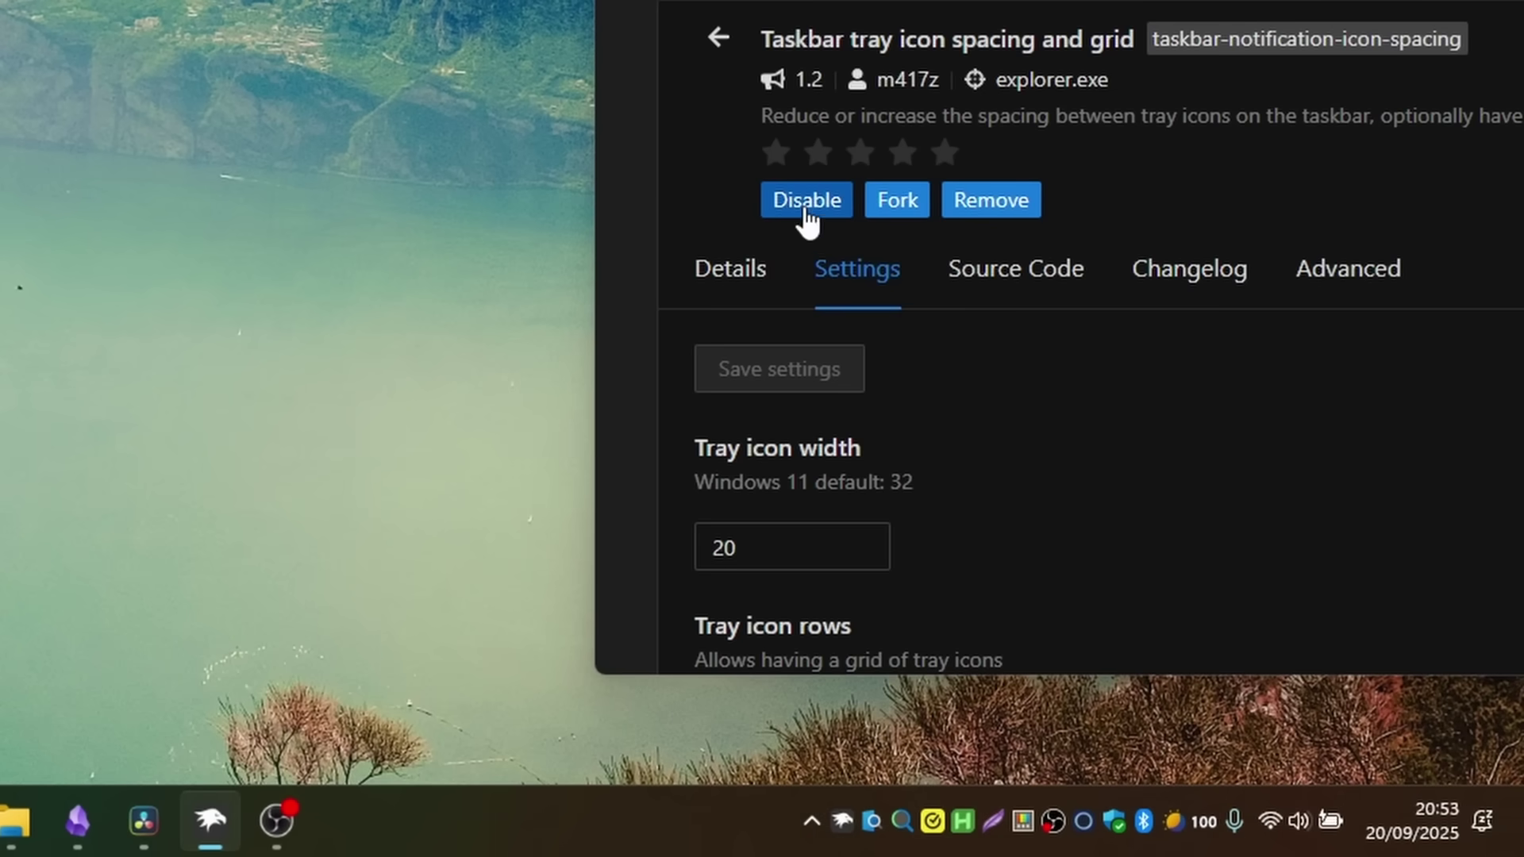
Set Tray icon width to 15 and Tray icon rows to 2, saving after each.
scroll(1125, 532, "down", 3)
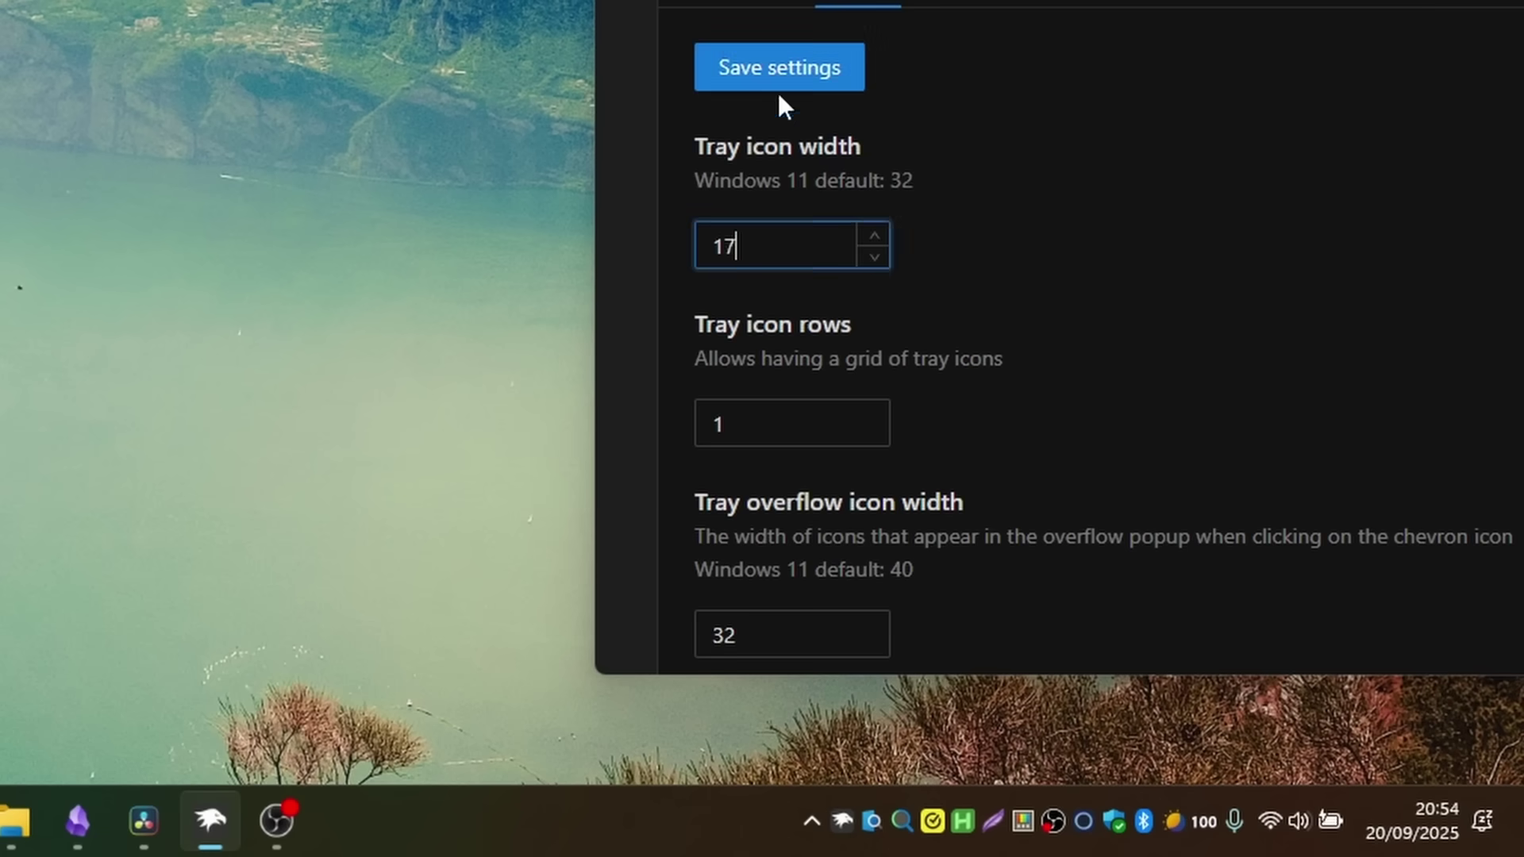
left_click(780, 96)
left_click(874, 257)
left_click(873, 257)
left_click(803, 83)
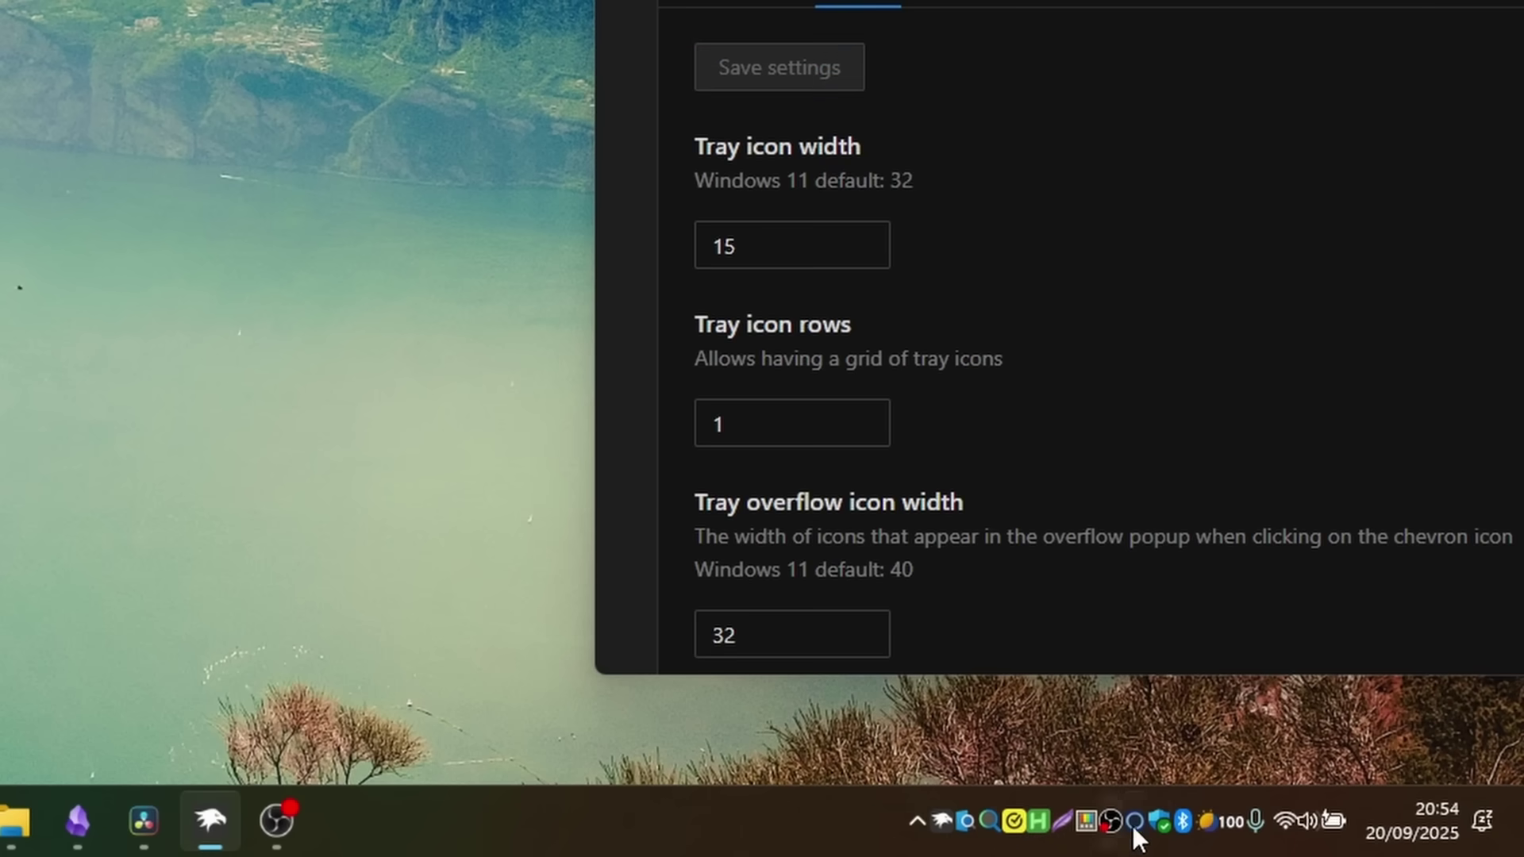
scroll(1039, 441, "down", 3)
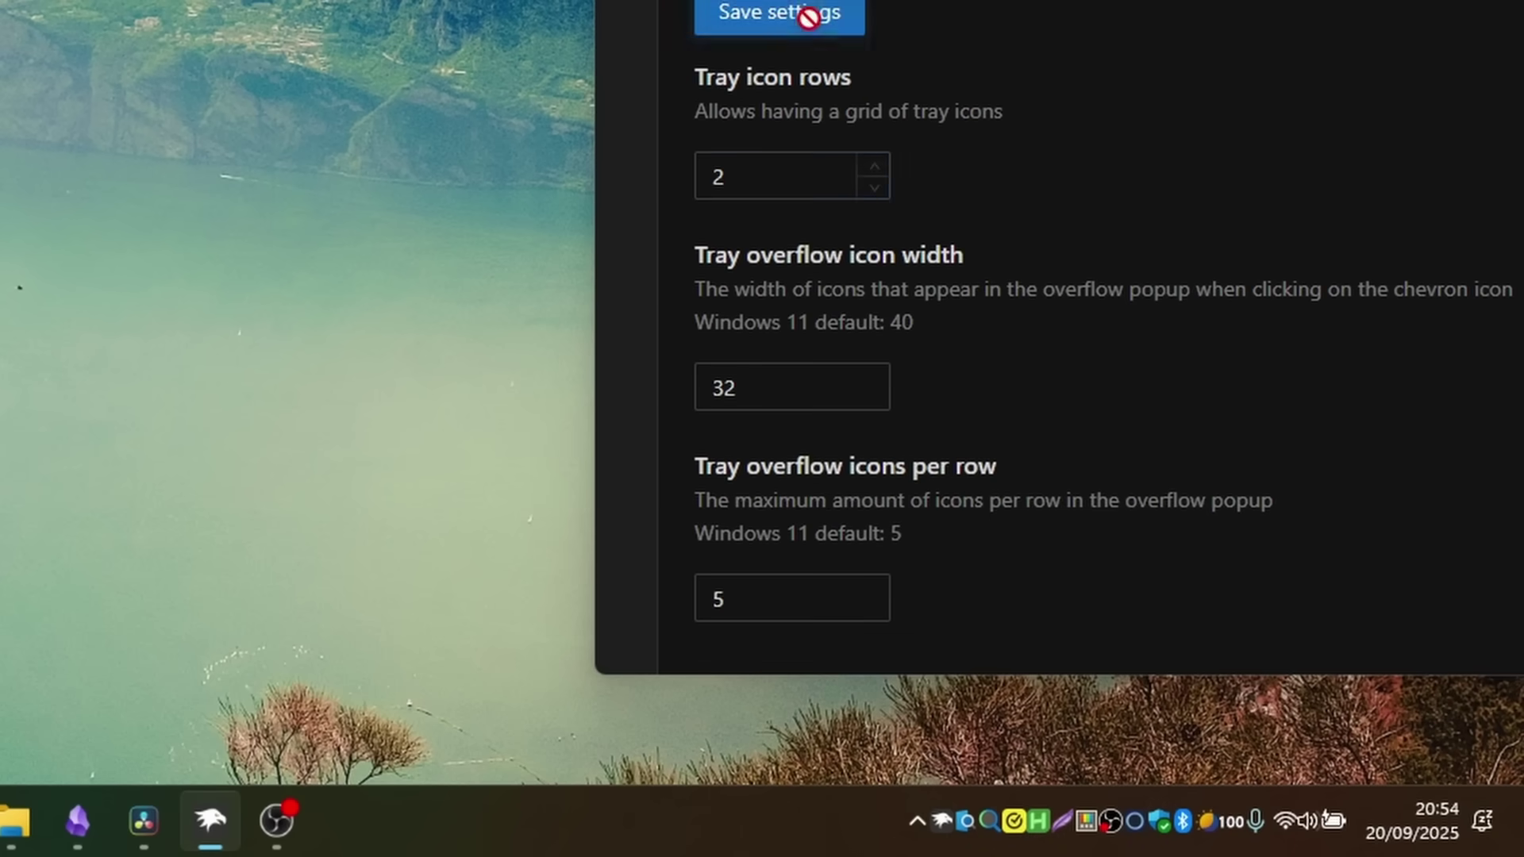
left_click(807, 16)
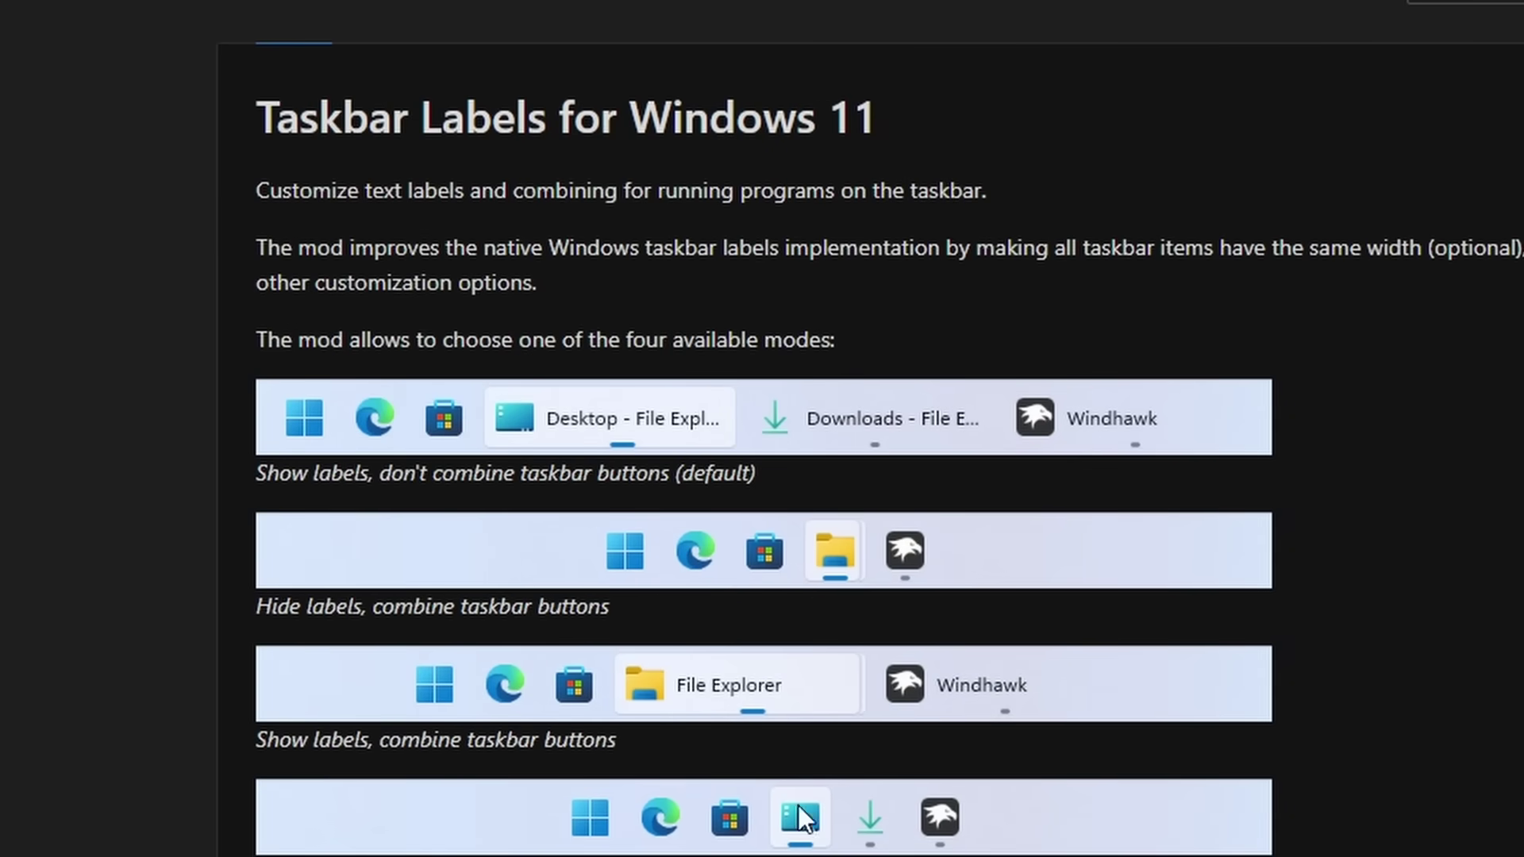
In Taskbar Labels settings, try the combined and icon-only label modes, saving each.
left_click(204, 438)
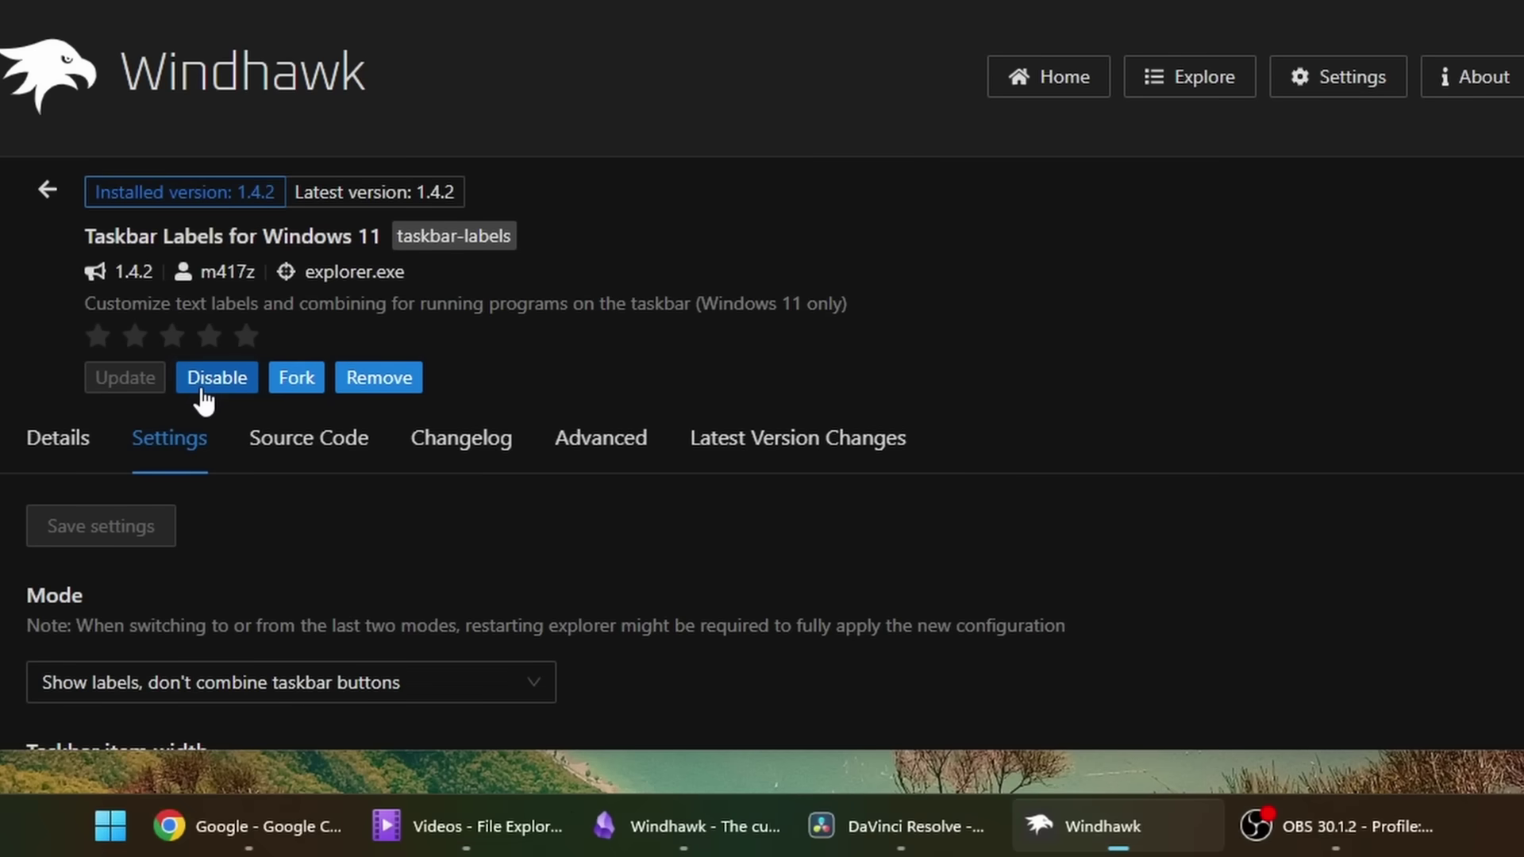
scroll(485, 603, "down", 5)
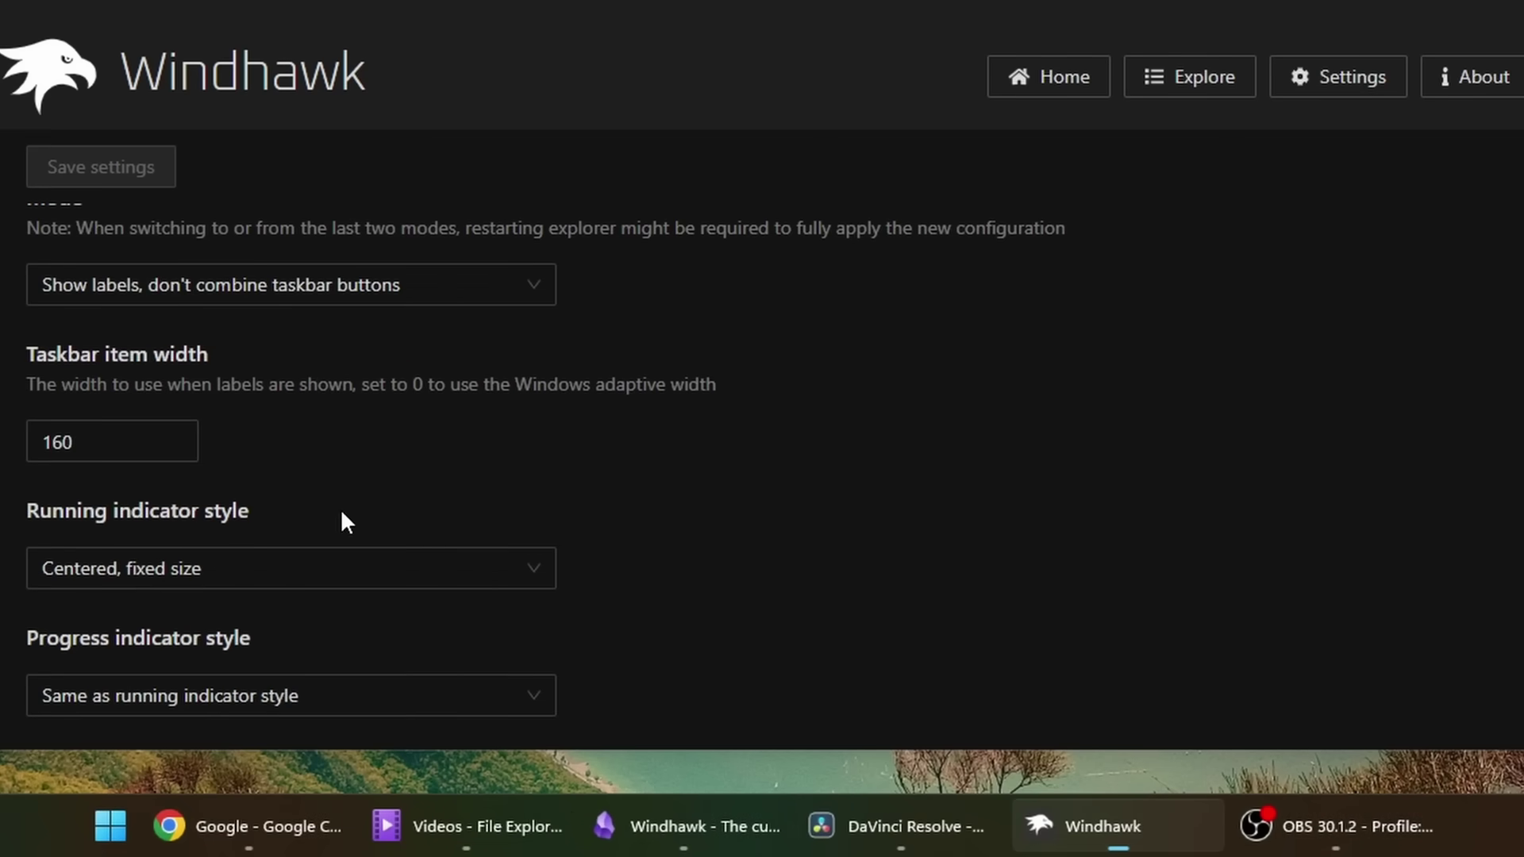
left_click(310, 284)
left_click(198, 421)
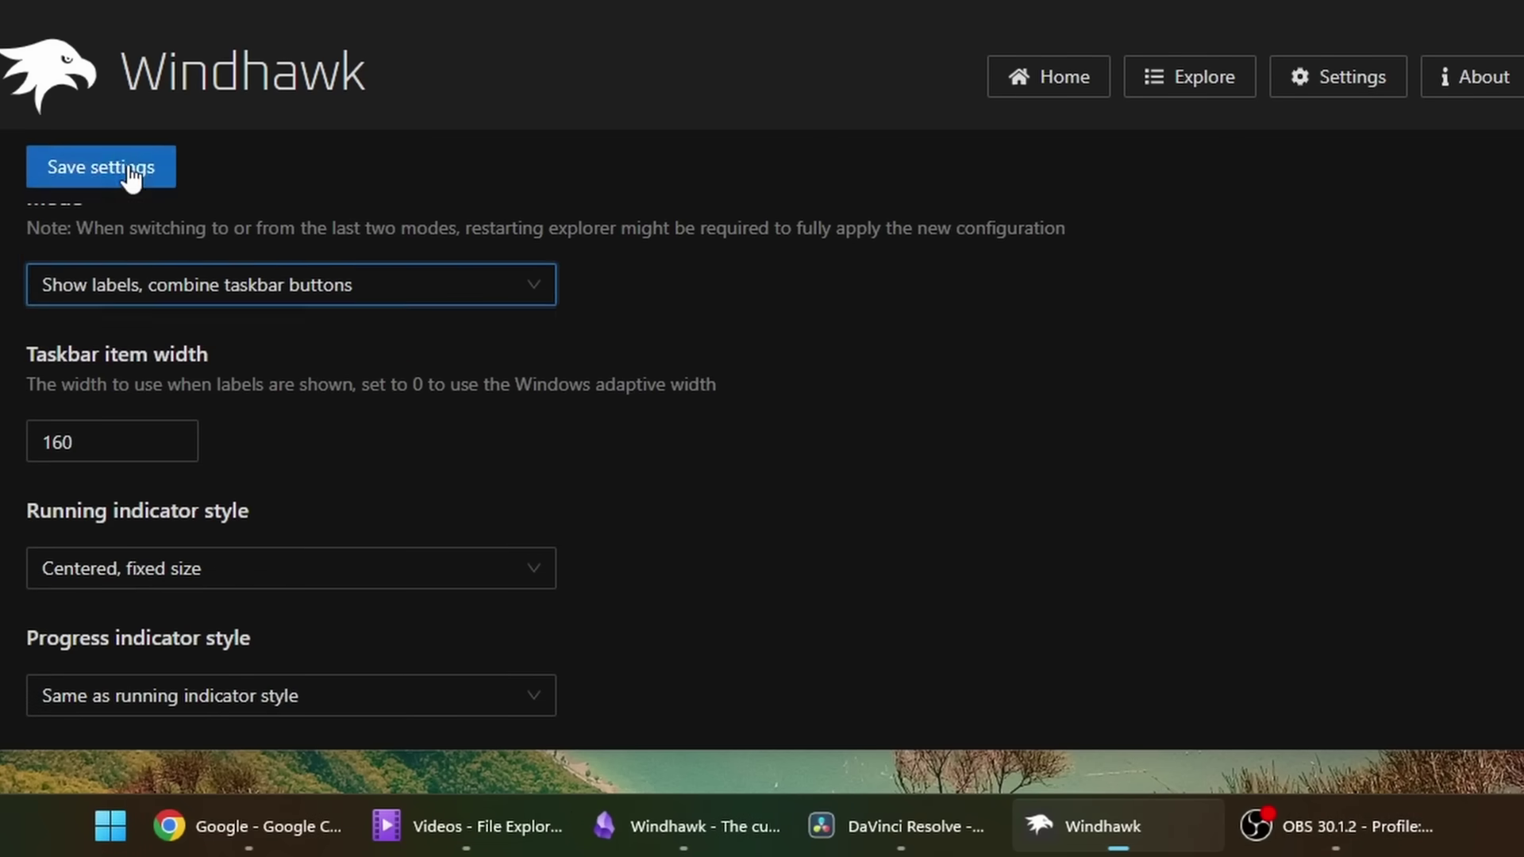
left_click(208, 294)
left_click(183, 378)
left_click(116, 162)
left_click(225, 293)
left_click(182, 459)
Save Show labels, don't combine mode with a Centered, dynamic size running indicator.
left_click(181, 289)
left_click(187, 334)
left_click(127, 169)
left_click(226, 565)
left_click(232, 435)
left_click(121, 163)
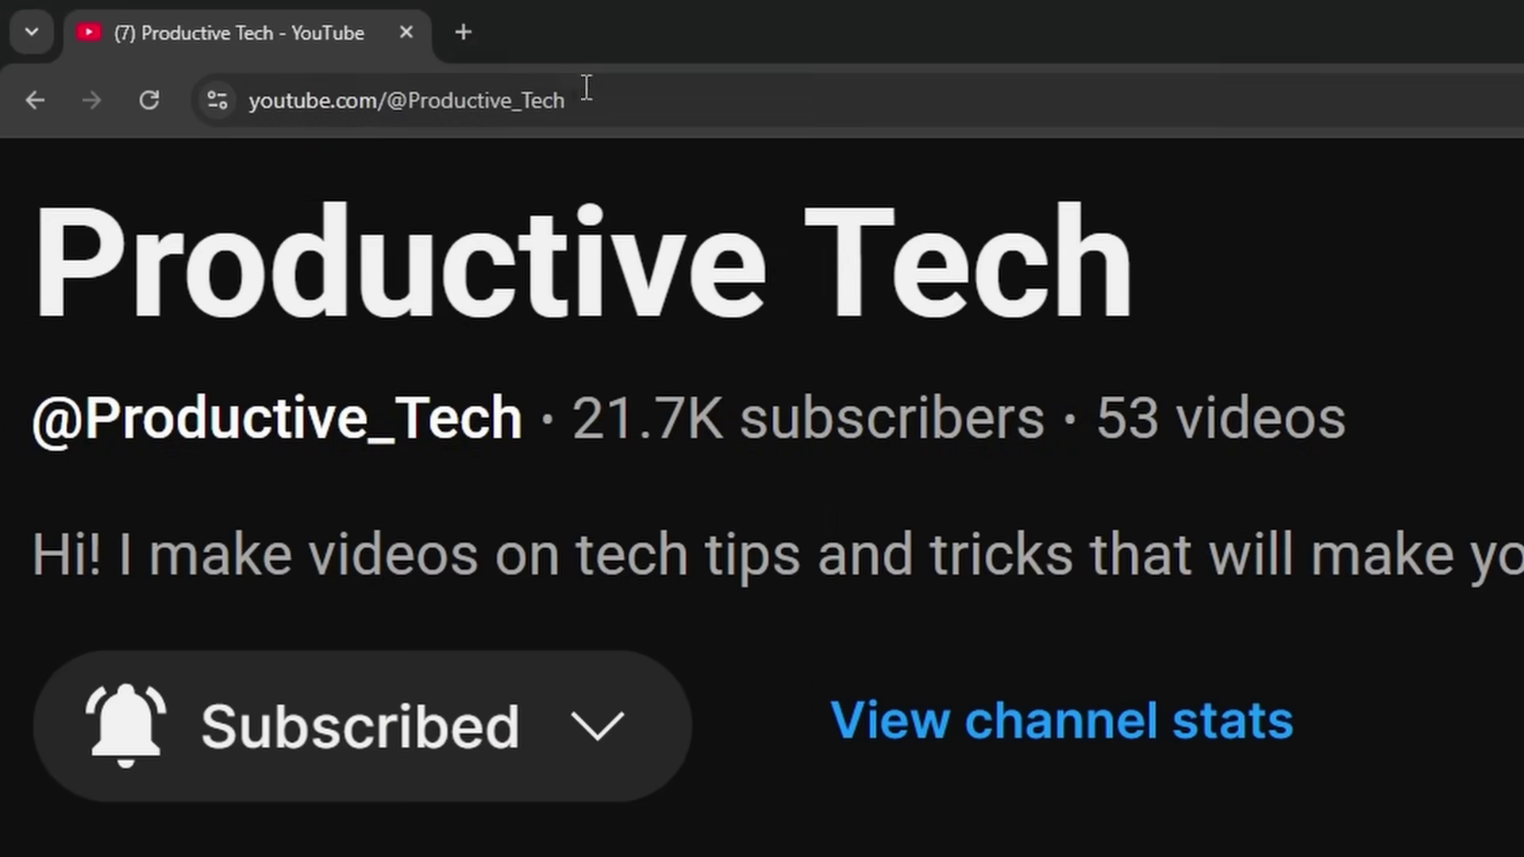
Highlight the channel title on the creator's YouTube page.
left_click_drag(37, 262, 1268, 325)
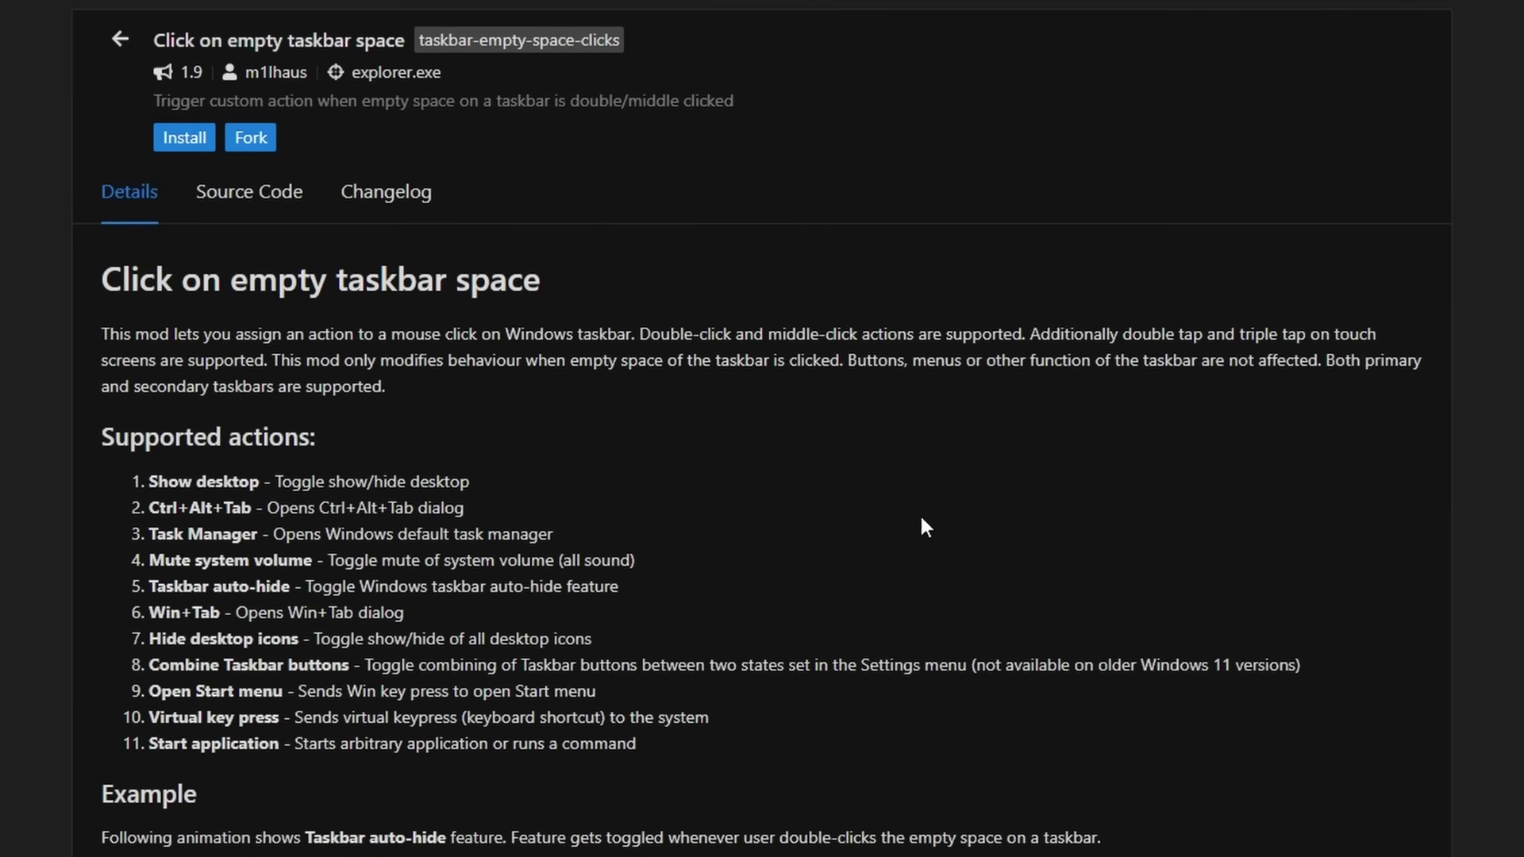
Highlight the supported actions, then test double- and middle-clicks on empty taskbar space.
left_click_drag(147, 481, 634, 725)
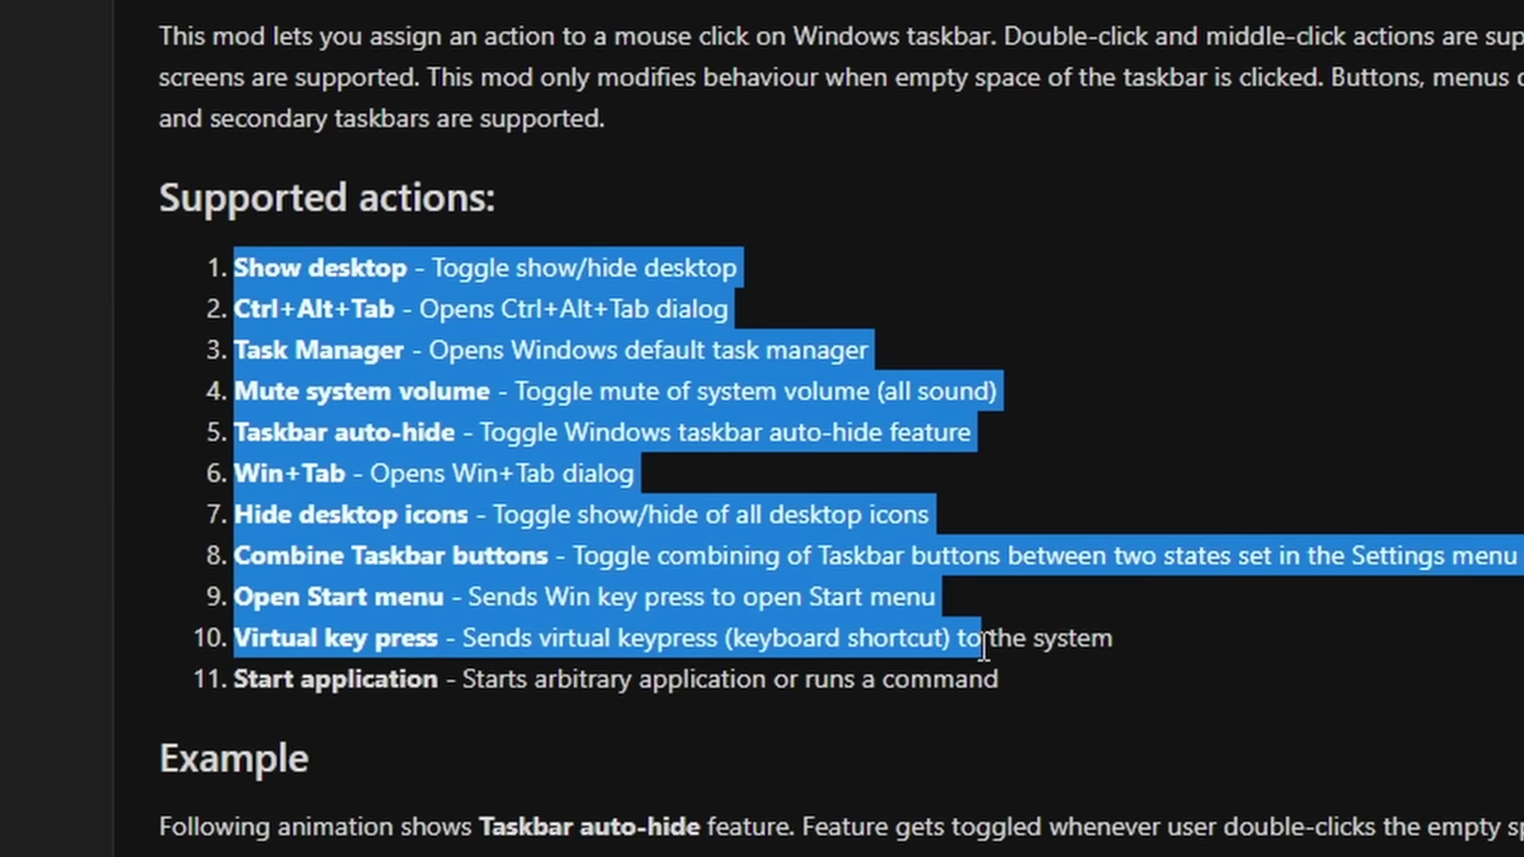
left_click_drag(995, 652, 1082, 697)
left_click(1082, 697)
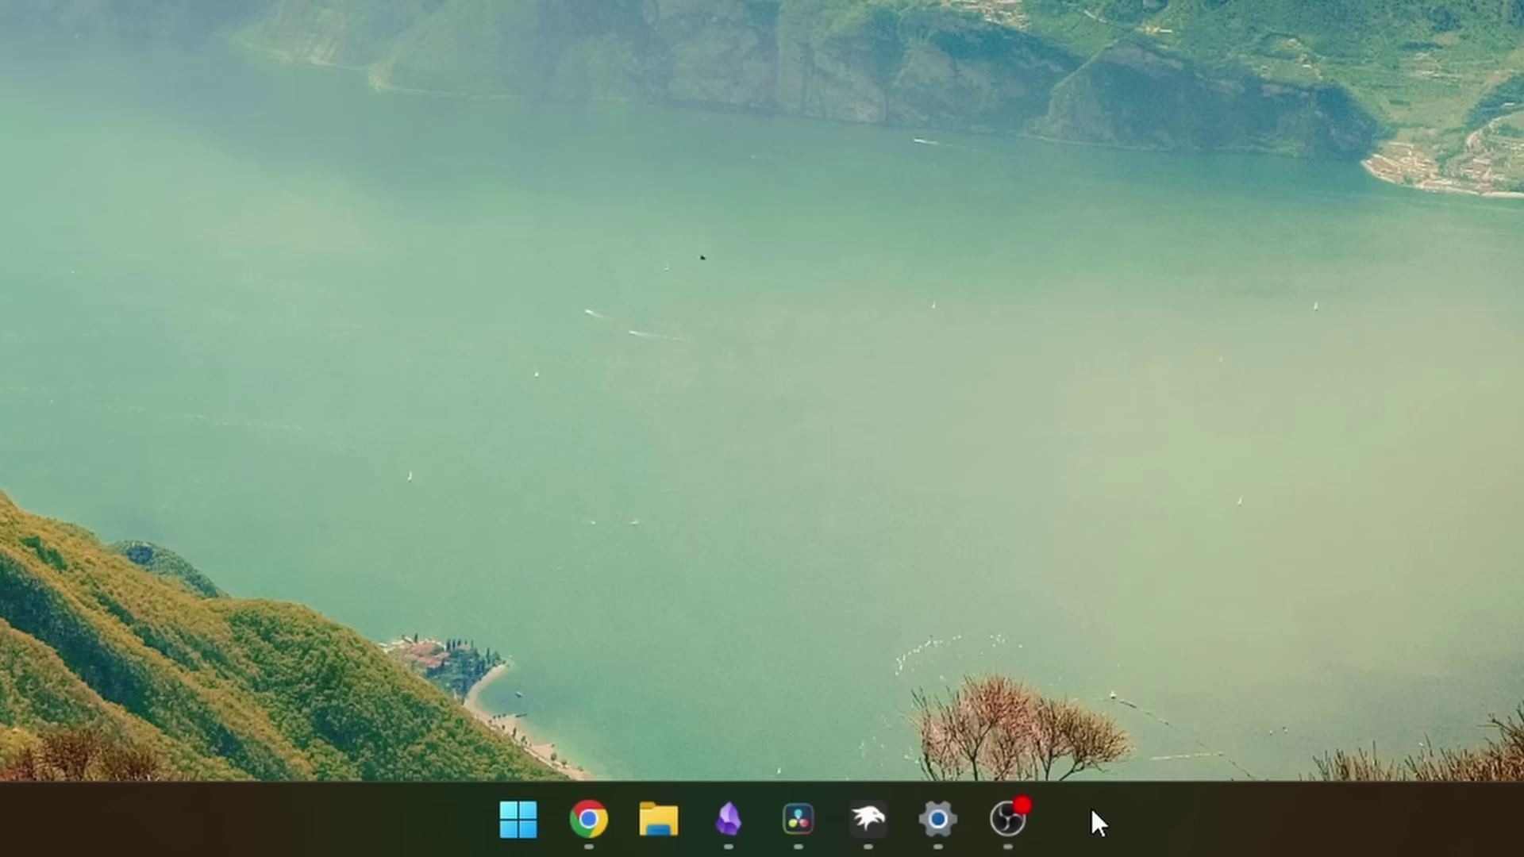
double_click(1089, 806)
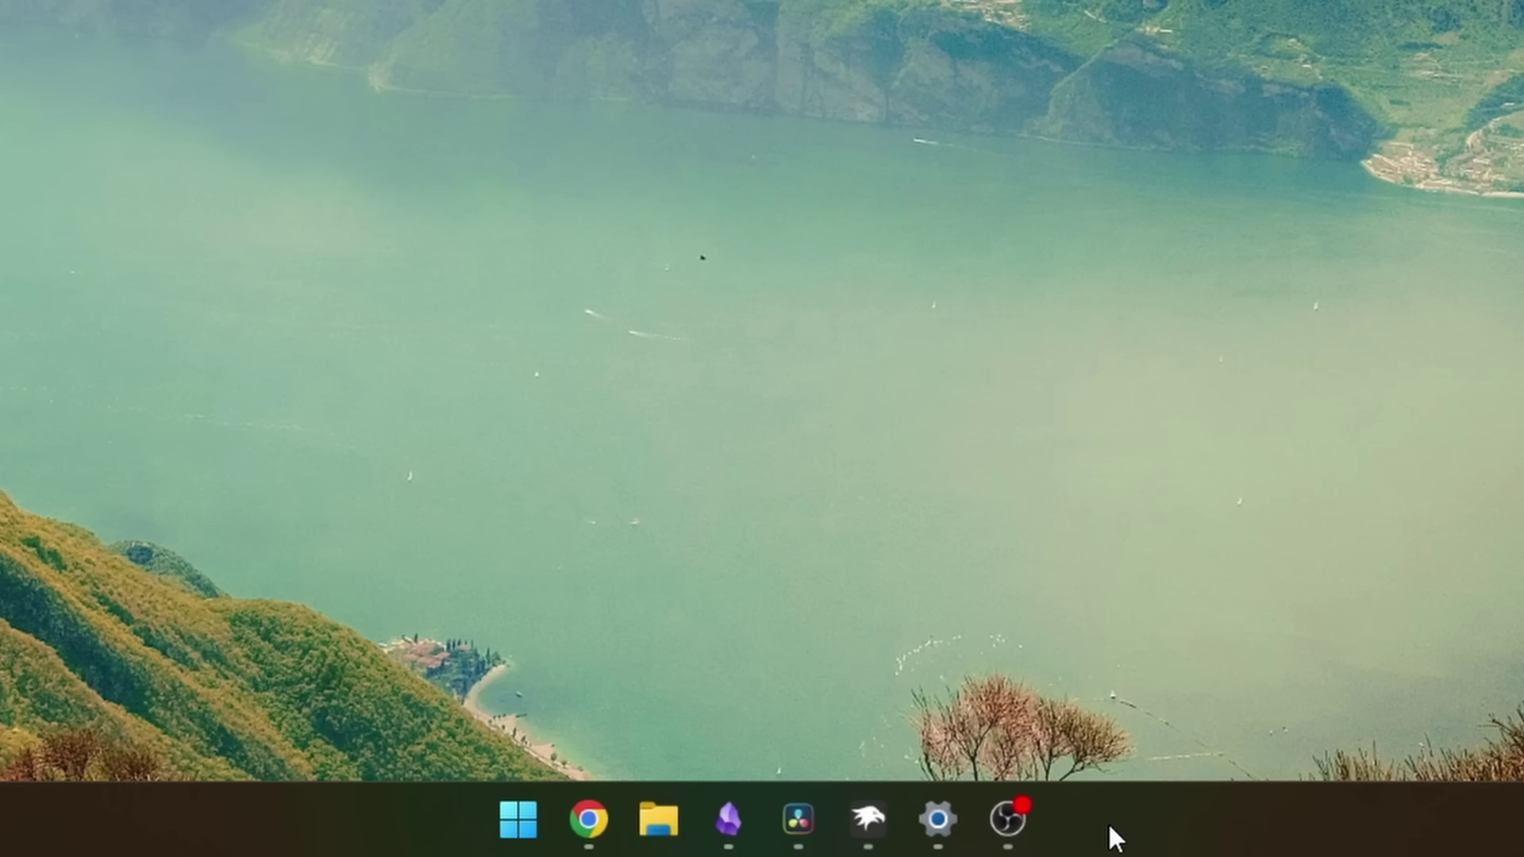
middle_click(1108, 827)
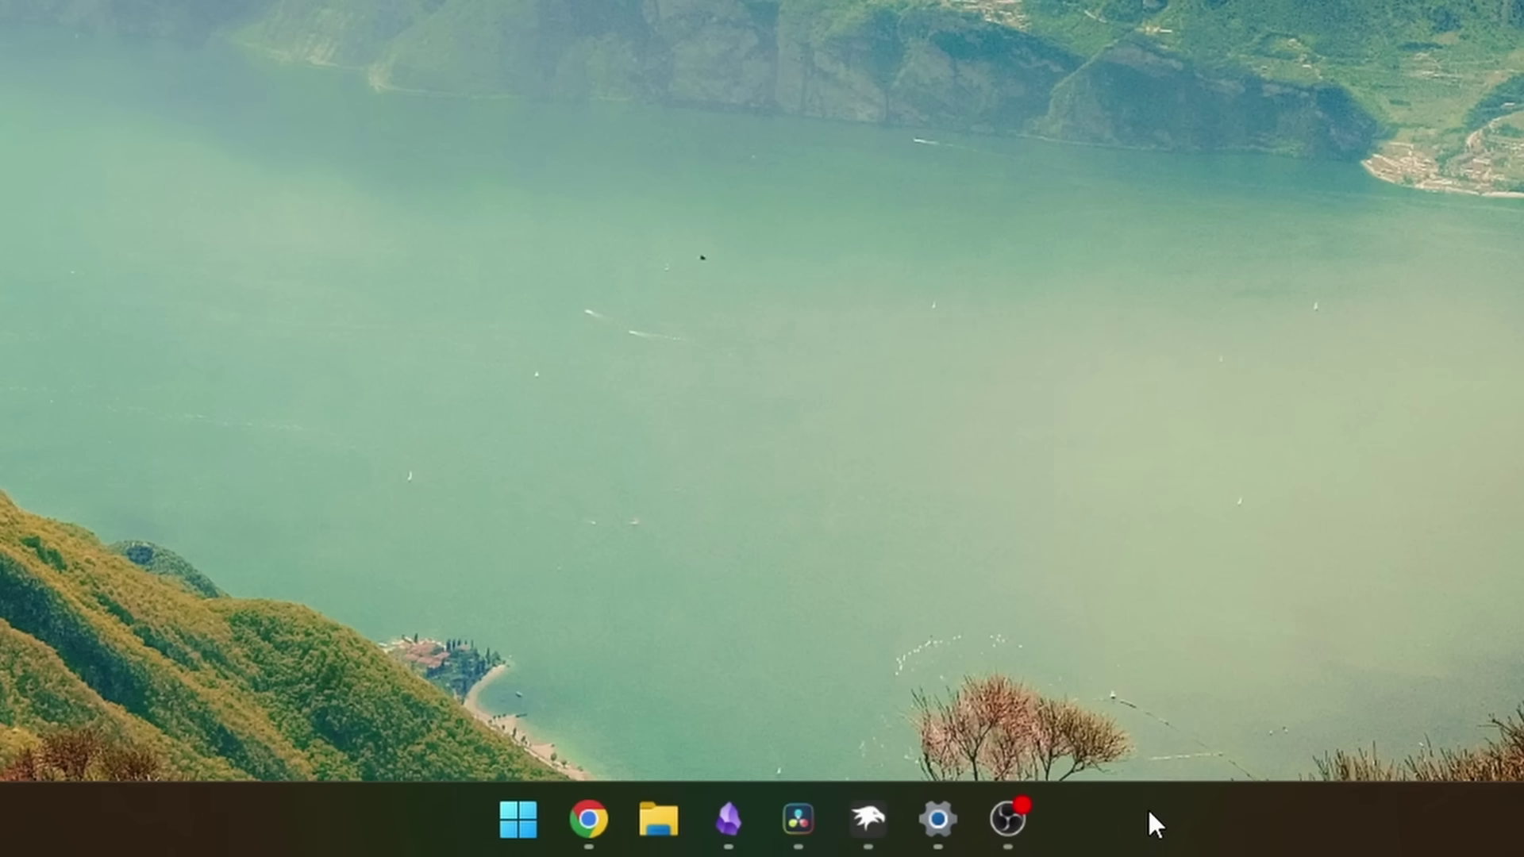
double_click(1148, 811)
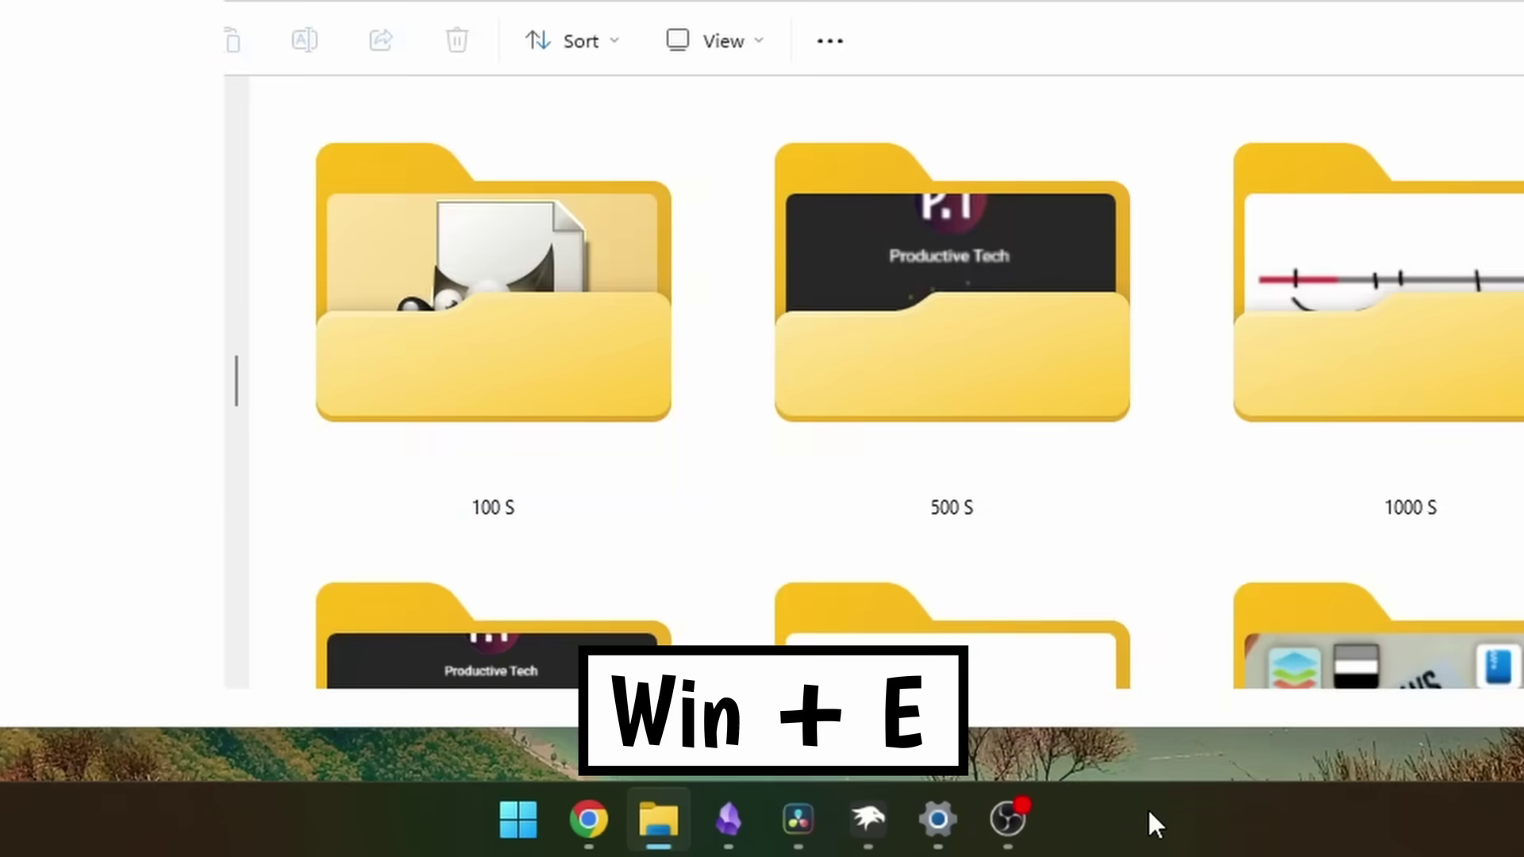
Review the Middle click / triple tap action choices without changing the setting.
left_click_drag(367, 704, 980, 523)
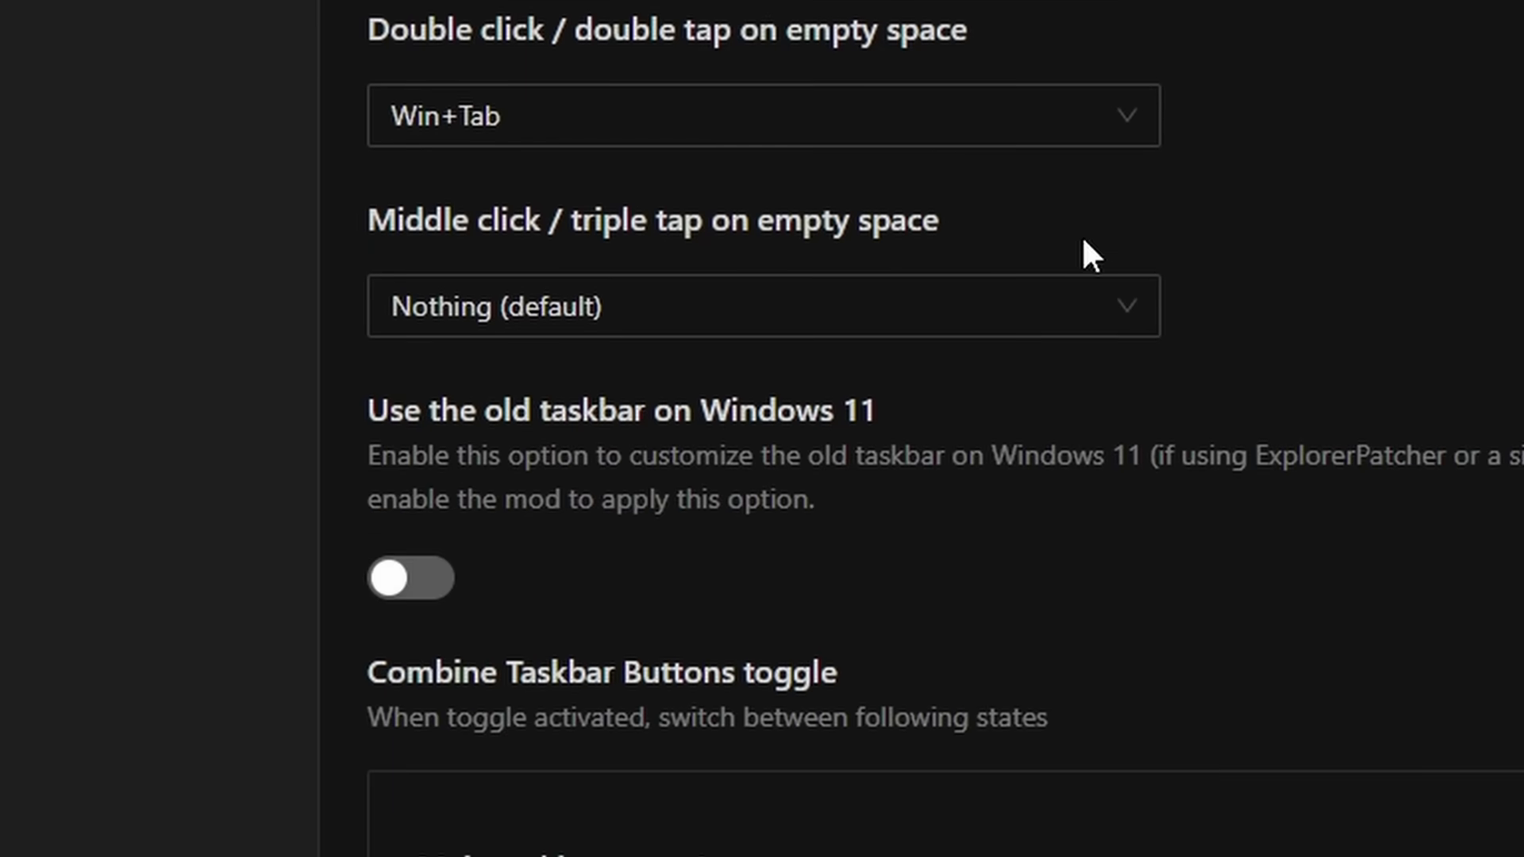
left_click(926, 608)
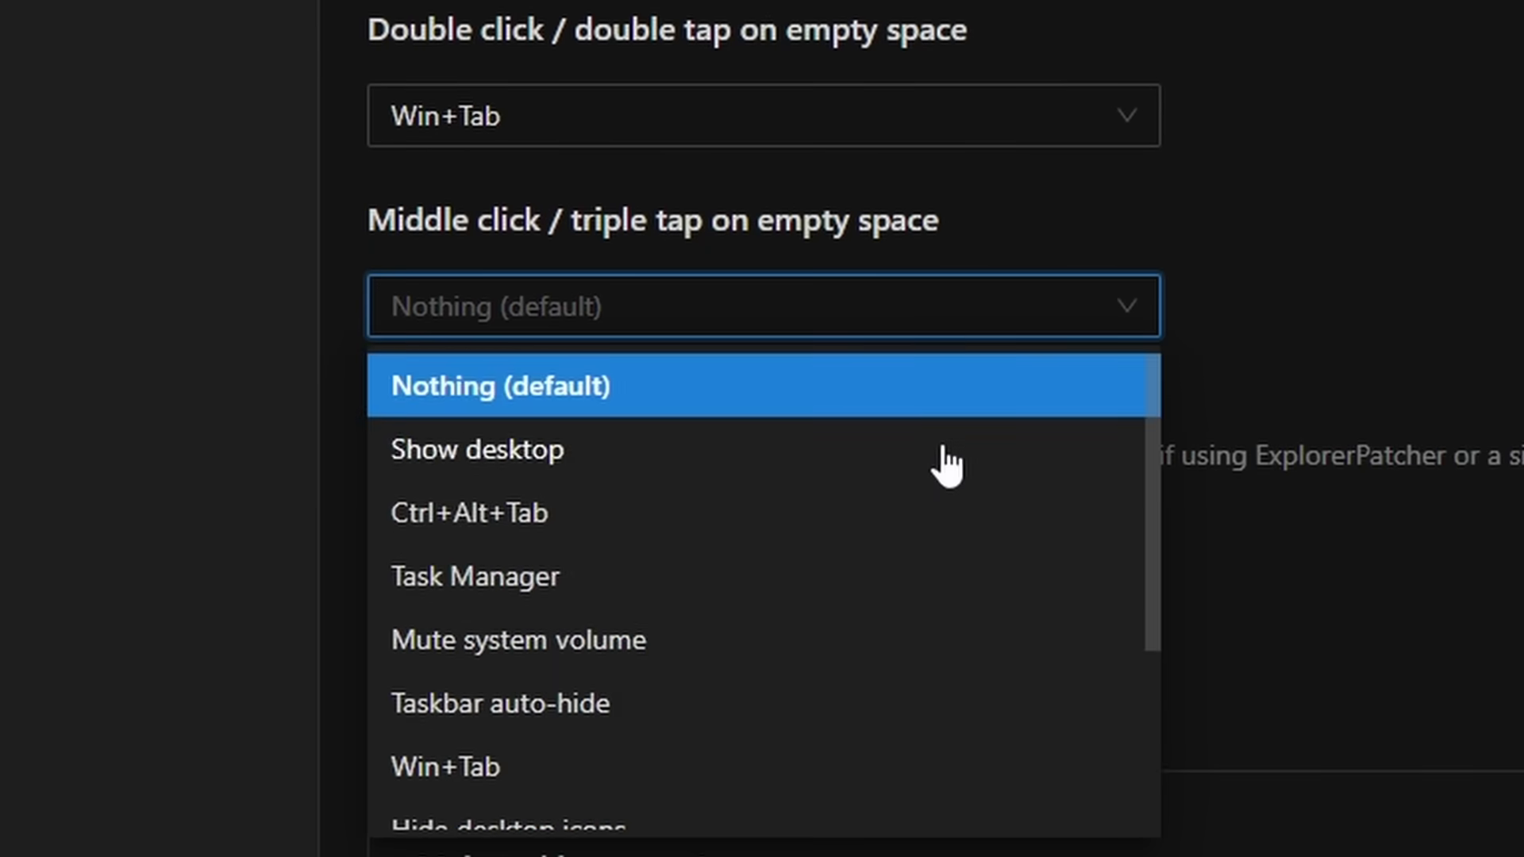
left_click(1019, 322)
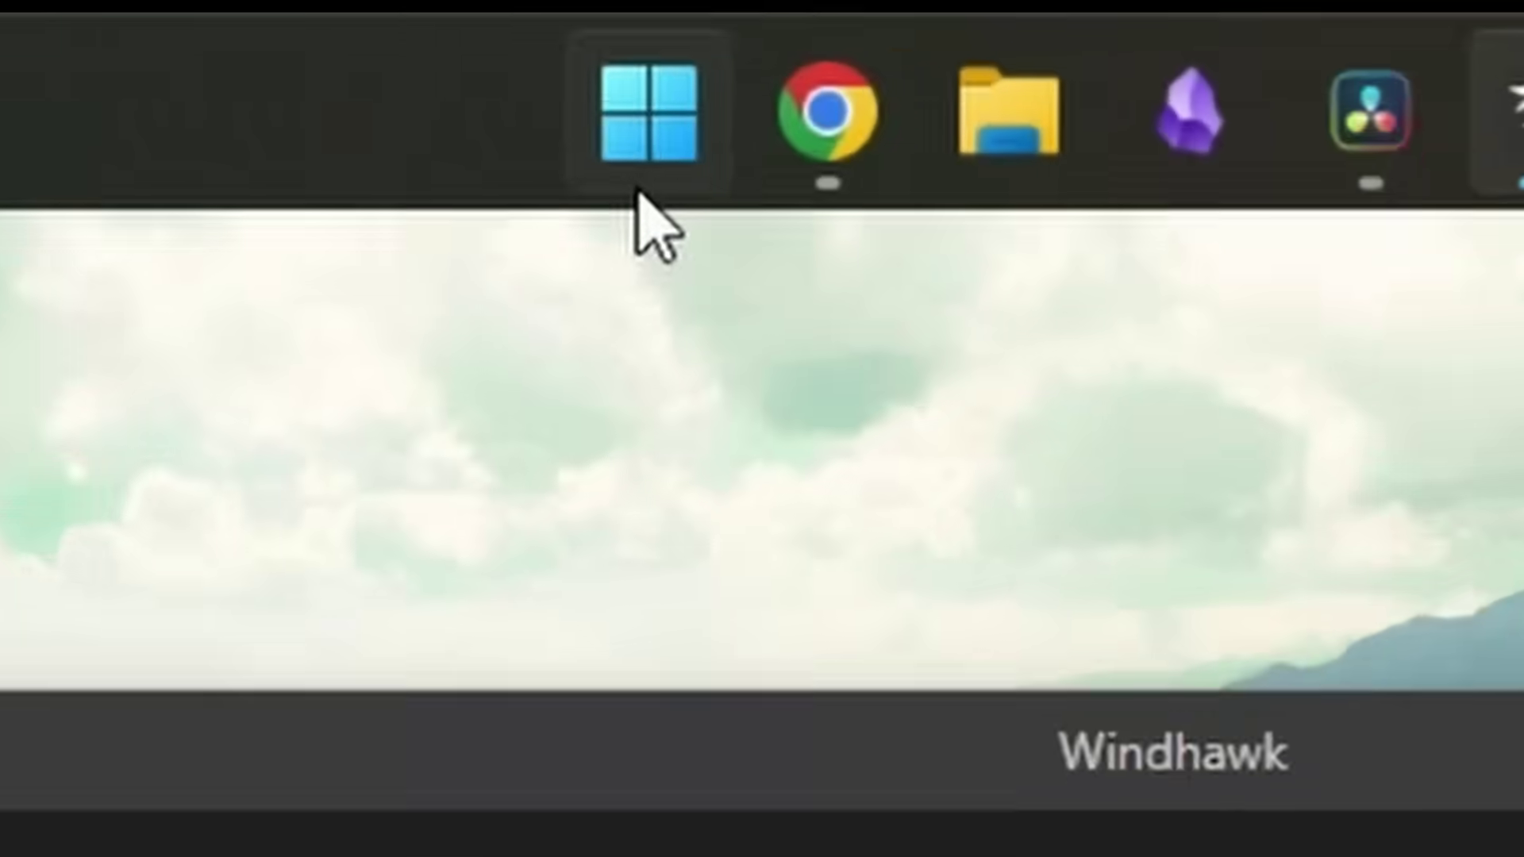
Check the Start menu from the top taskbar, then show the hidden tray icons as a compact grid.
left_click(619, 44)
left_click(619, 48)
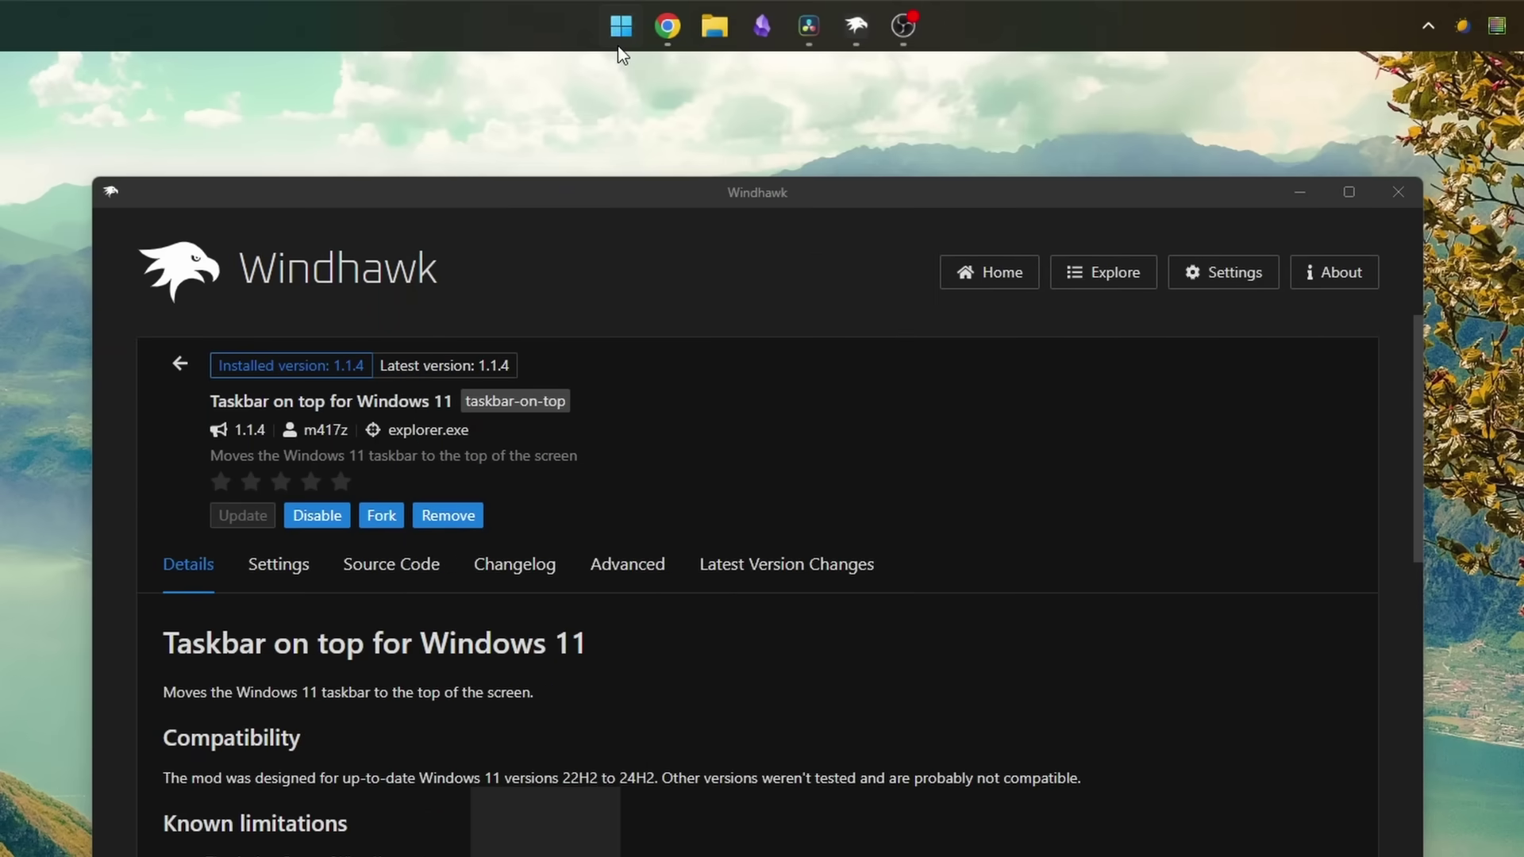
left_click(618, 48)
left_click(619, 47)
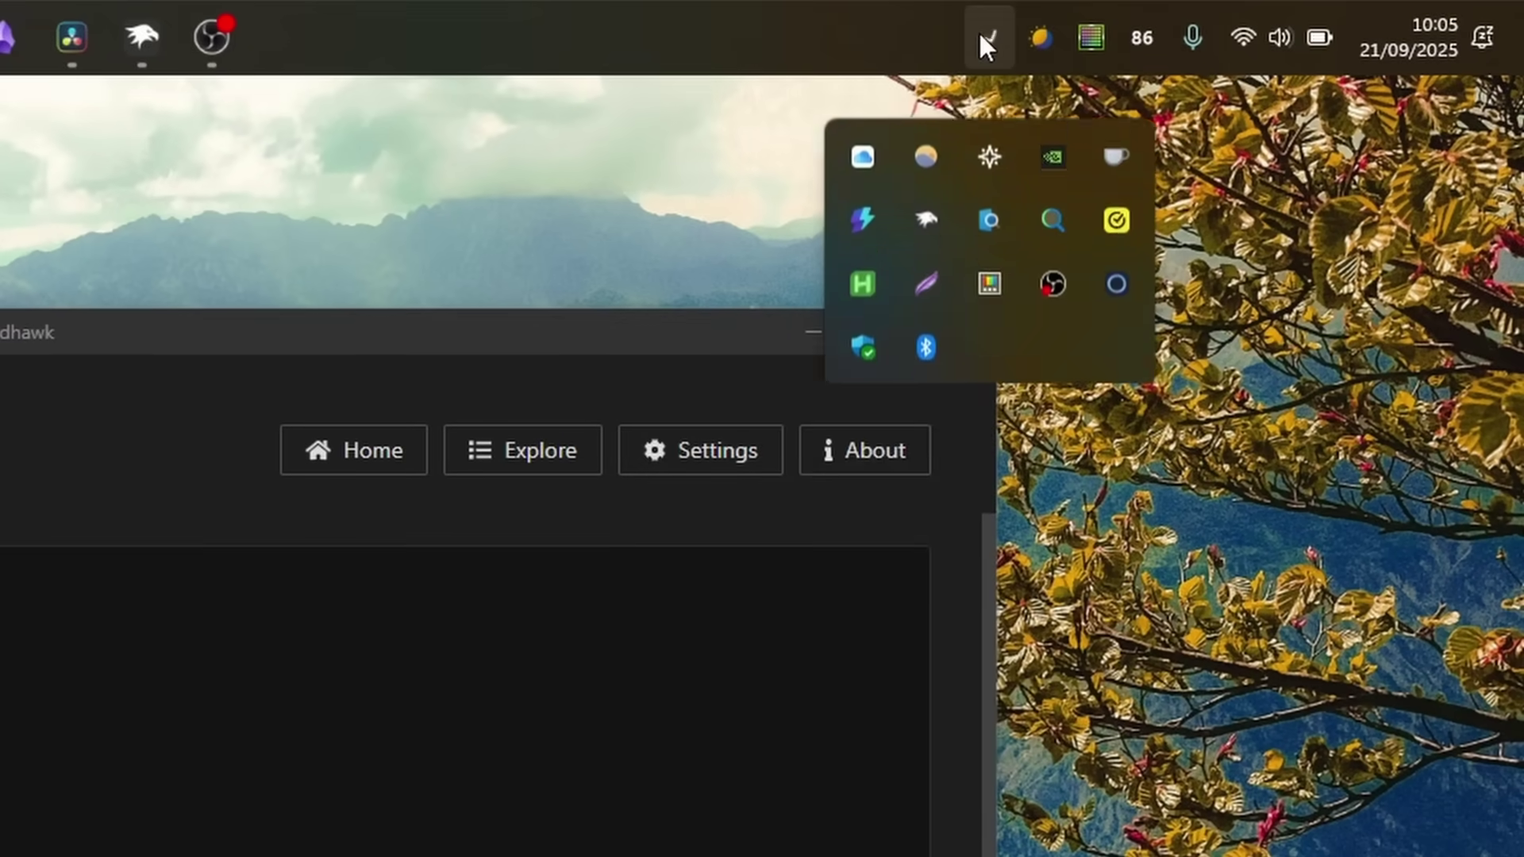
left_click(979, 34)
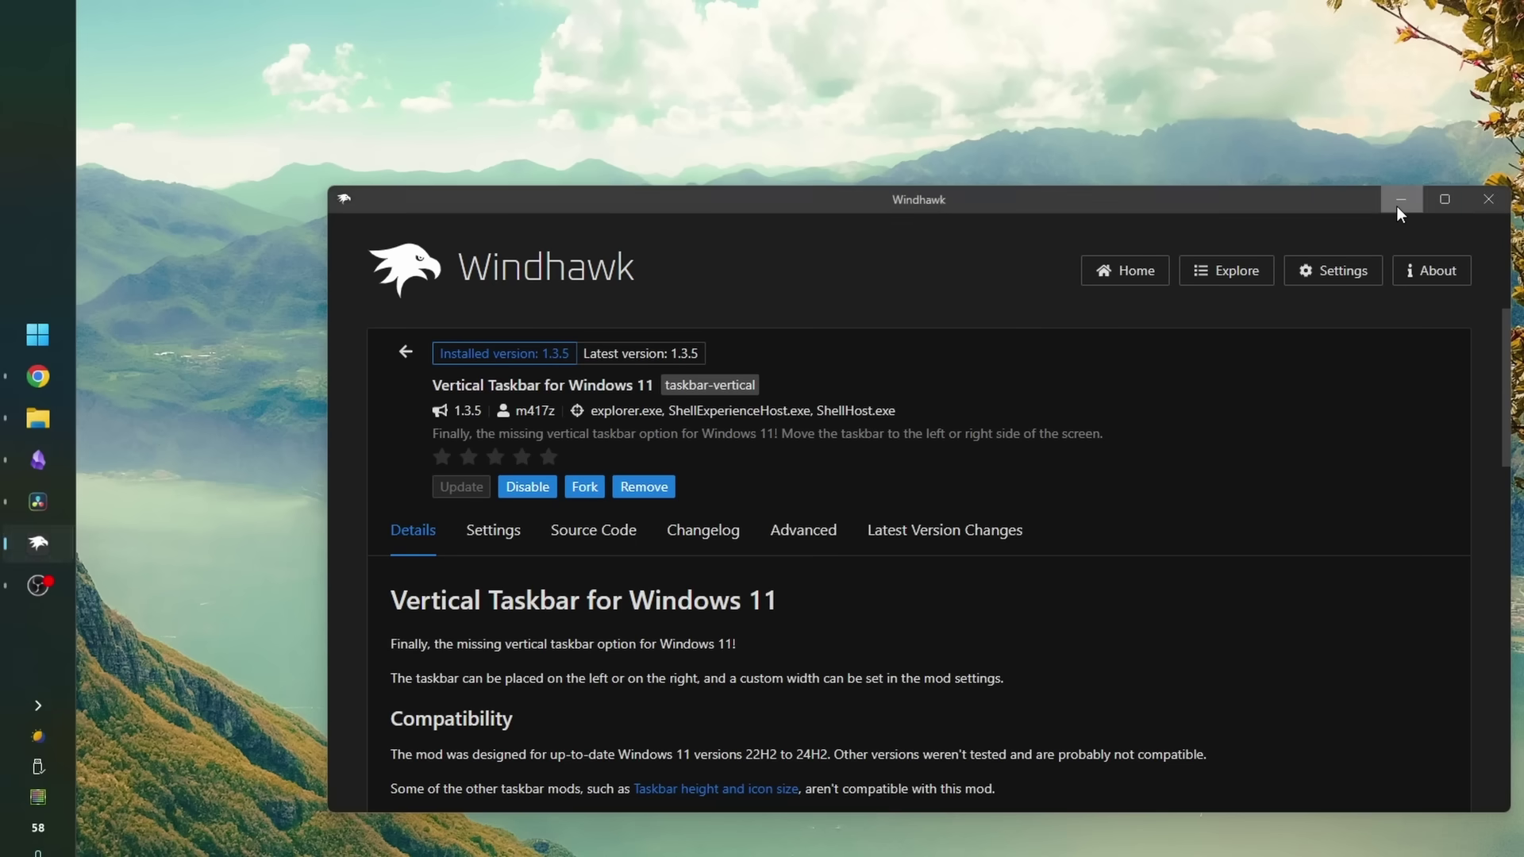
Set the Vertical Taskbar mod's Taskbar location to Right and save the settings.
left_click(1398, 204)
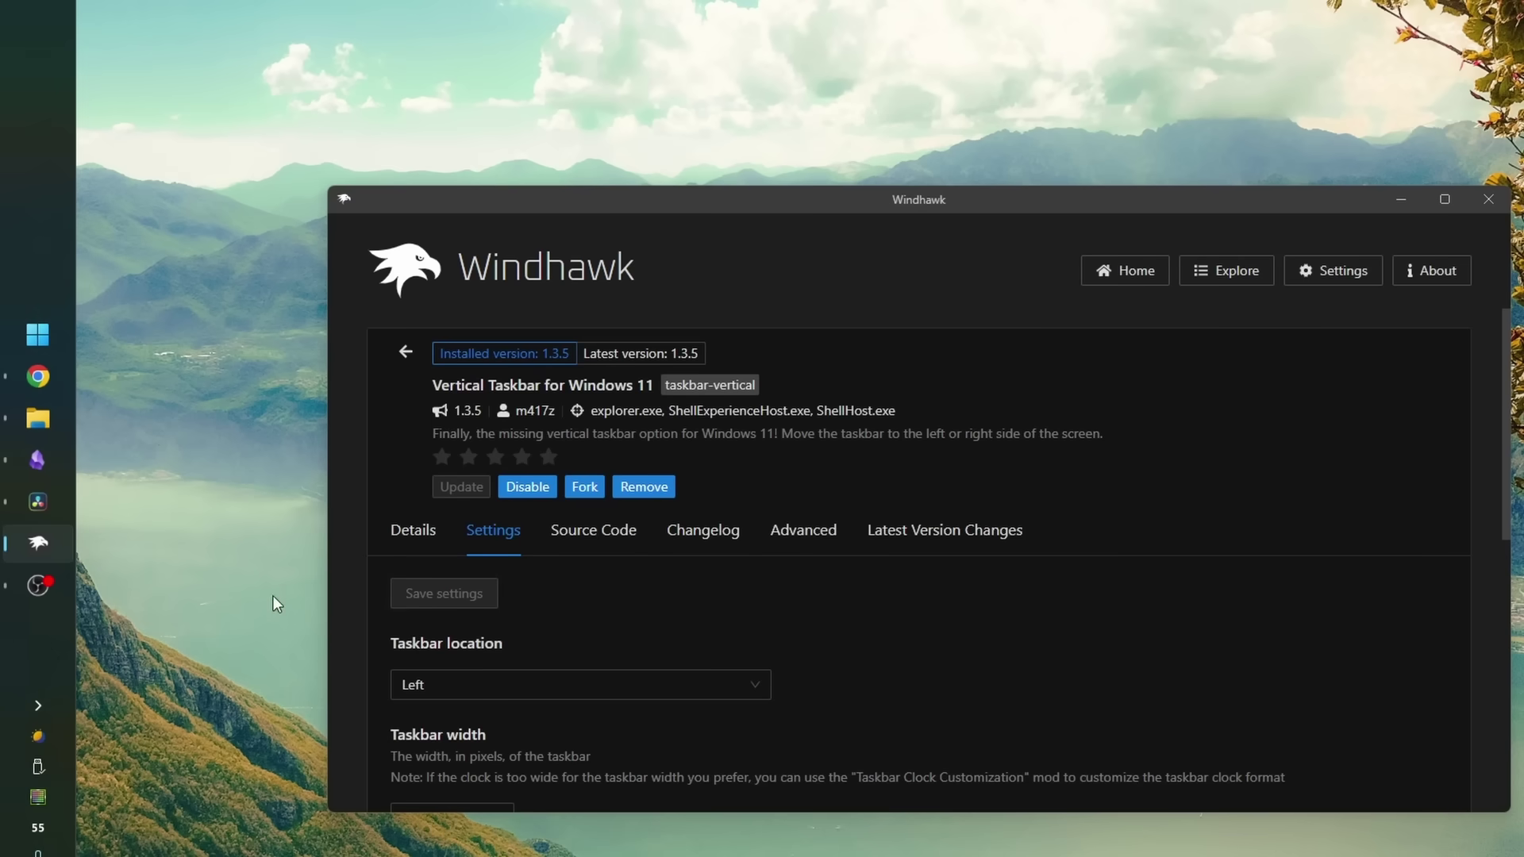
left_click(627, 703)
left_click(536, 753)
left_click(466, 598)
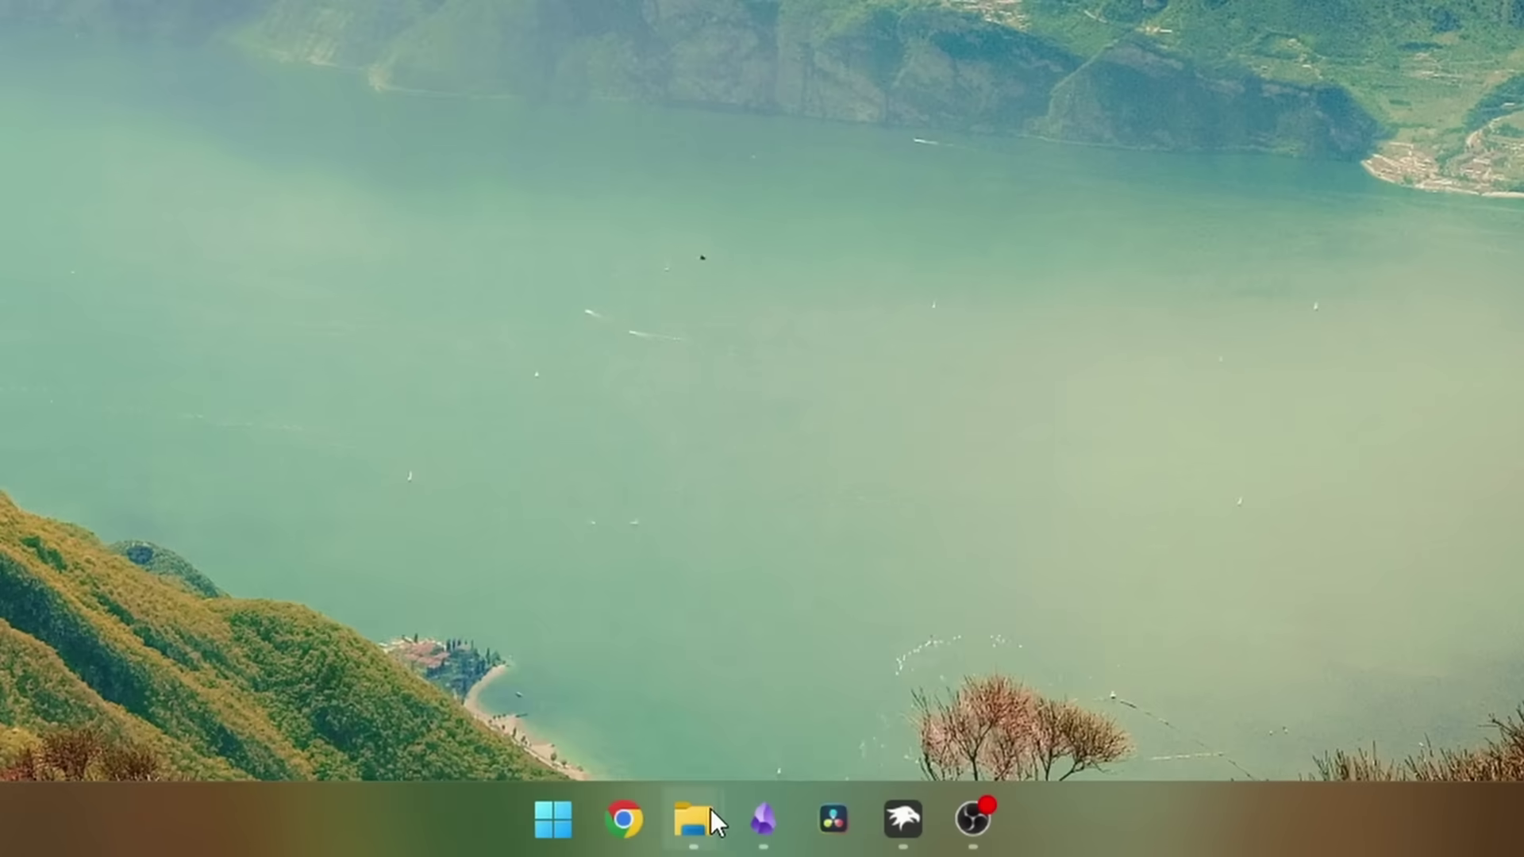
Bring the grouped File Explorer windows forward, then minimize everything to the desktop.
mouse_move(709, 813)
left_click(689, 654)
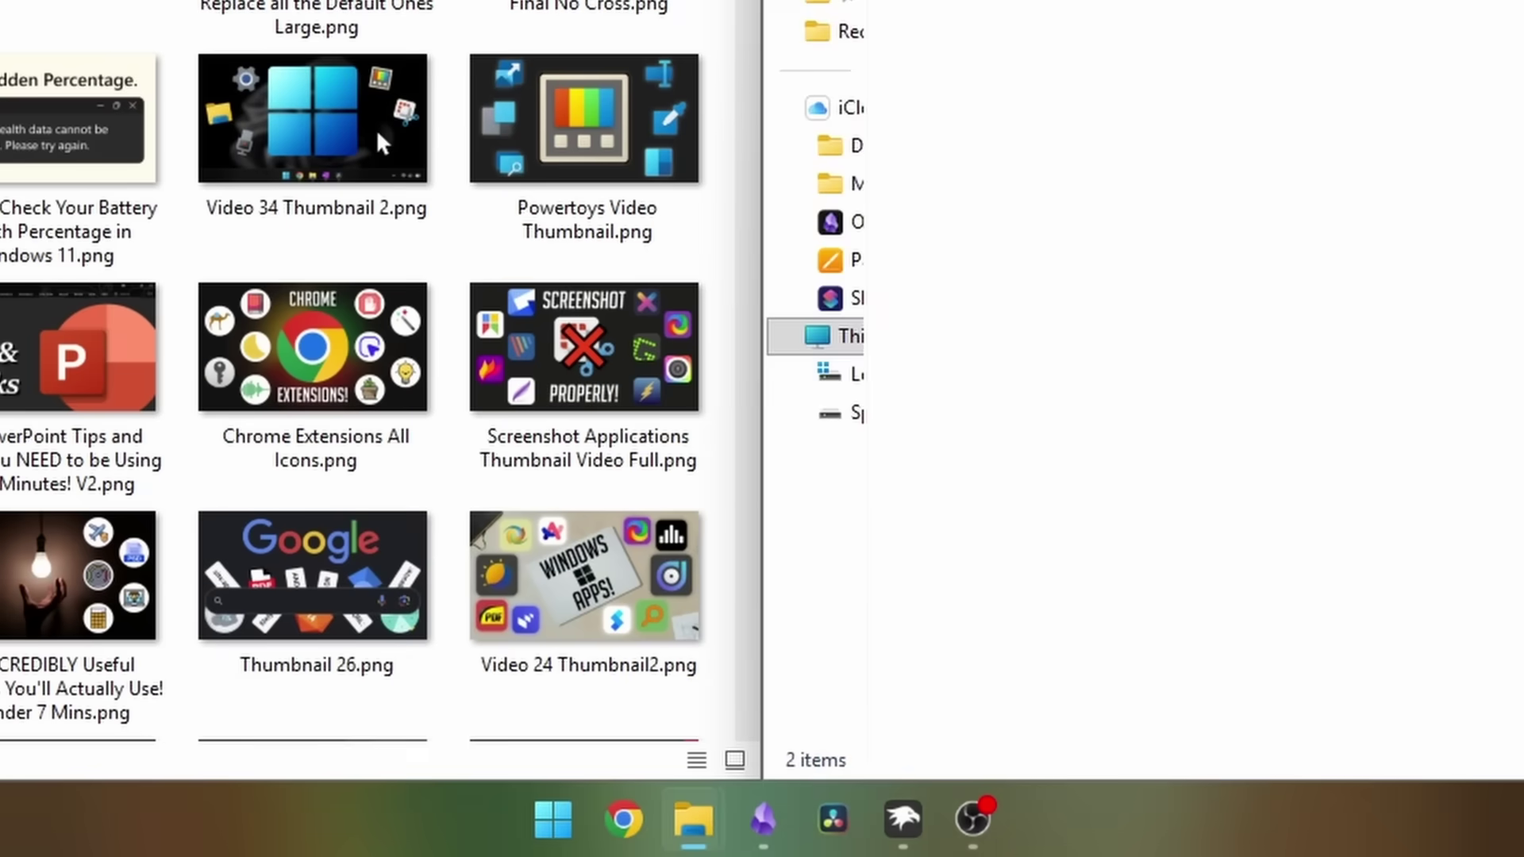
key("super+d")
Drag the 'All Video…' folder preview into the middle slot of the File Explorer preview popup.
mouse_move(692, 822)
mouse_move(778, 634)
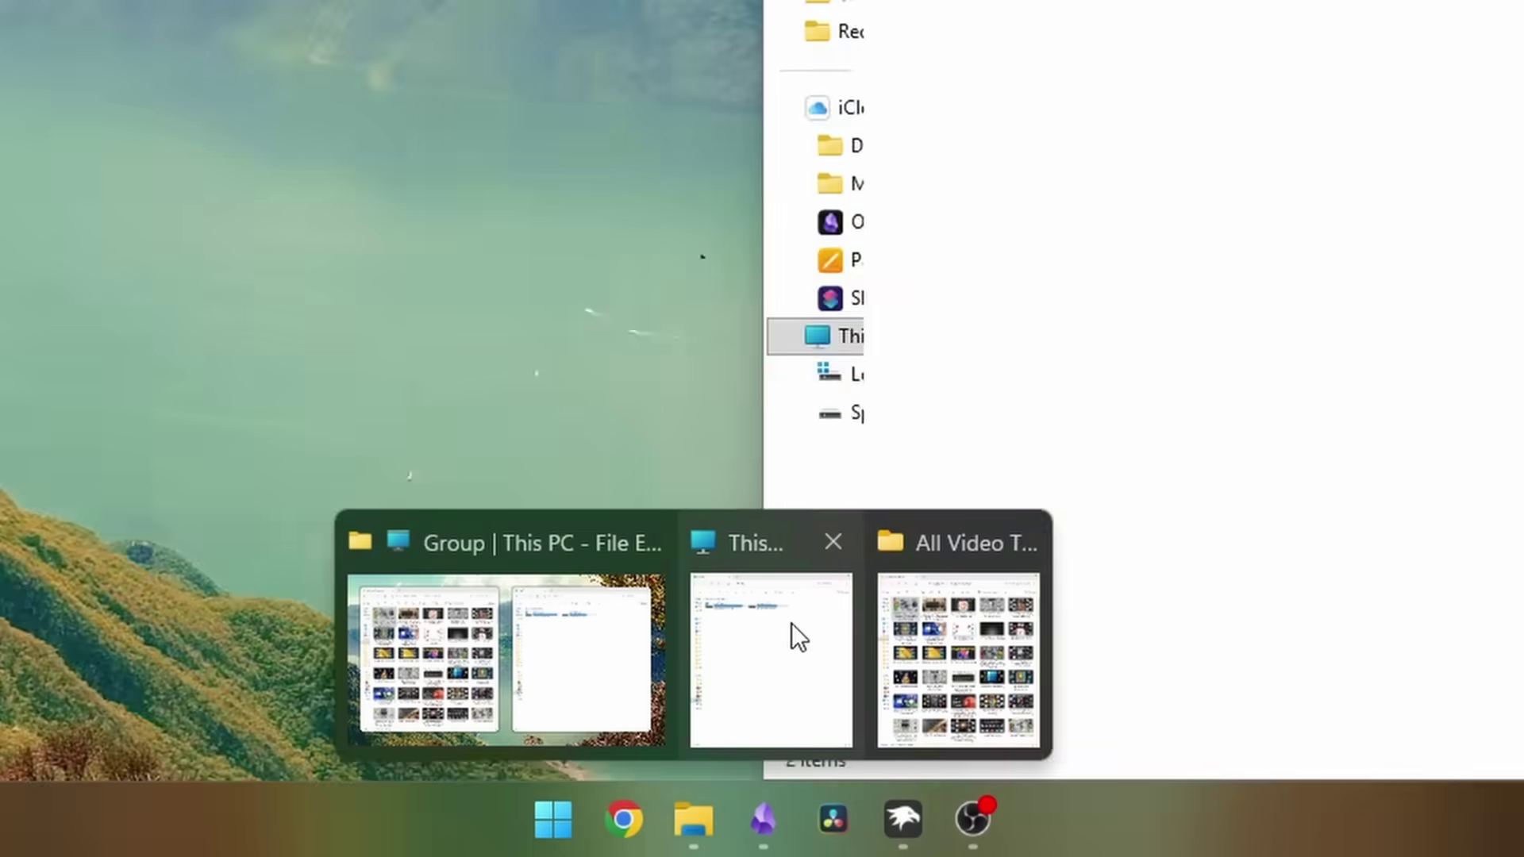
left_click(918, 622)
mouse_move(706, 801)
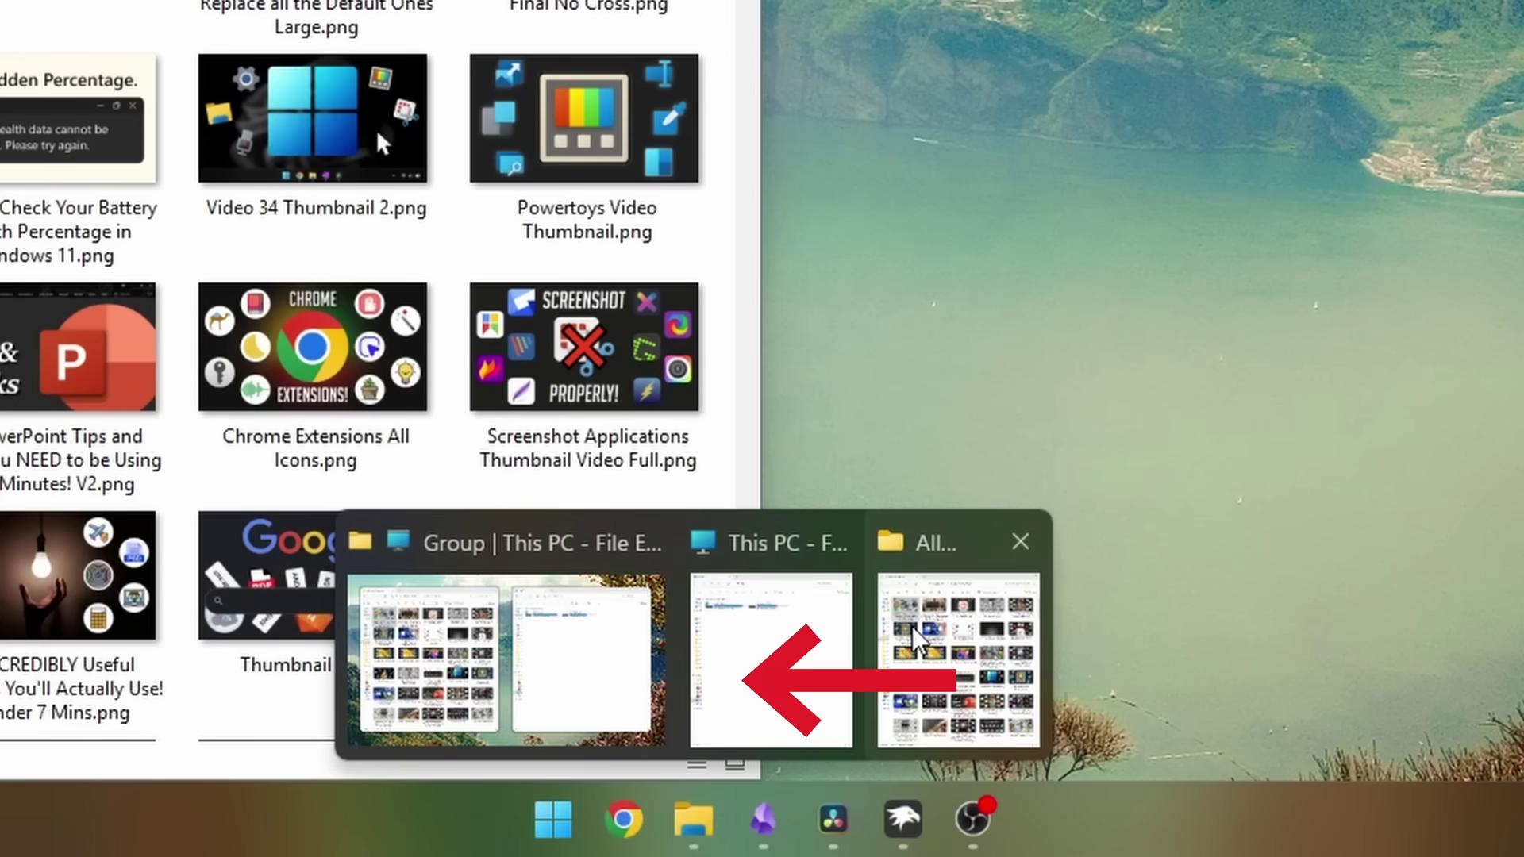
left_click_drag(911, 626, 851, 626)
mouse_move(921, 636)
mouse_move(783, 636)
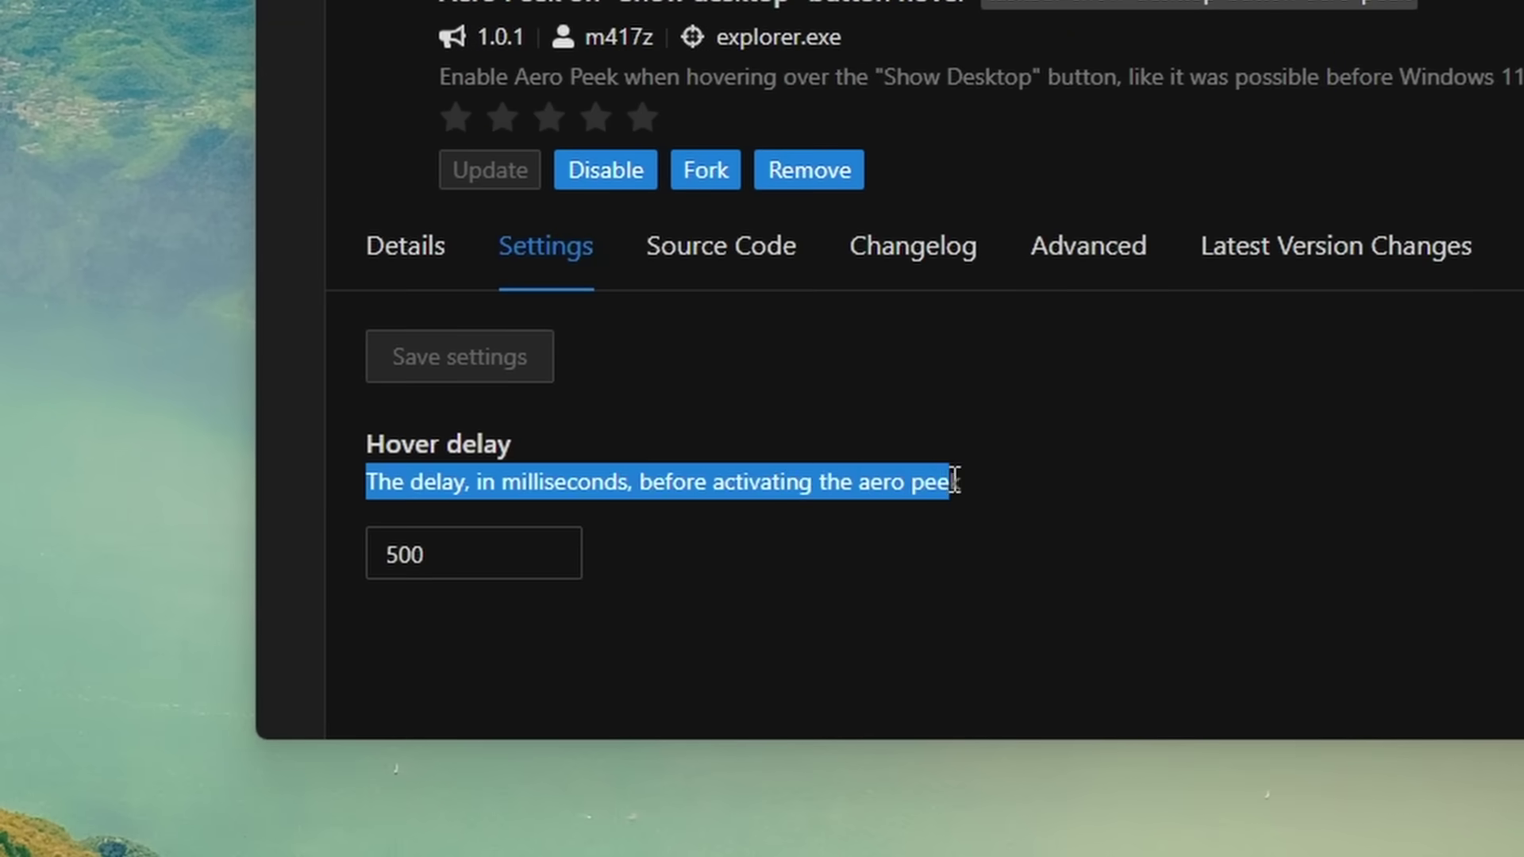
Enable the Multirow taskbar for Windows 11 and Taskbar height and icon size mods.
left_click(648, 611)
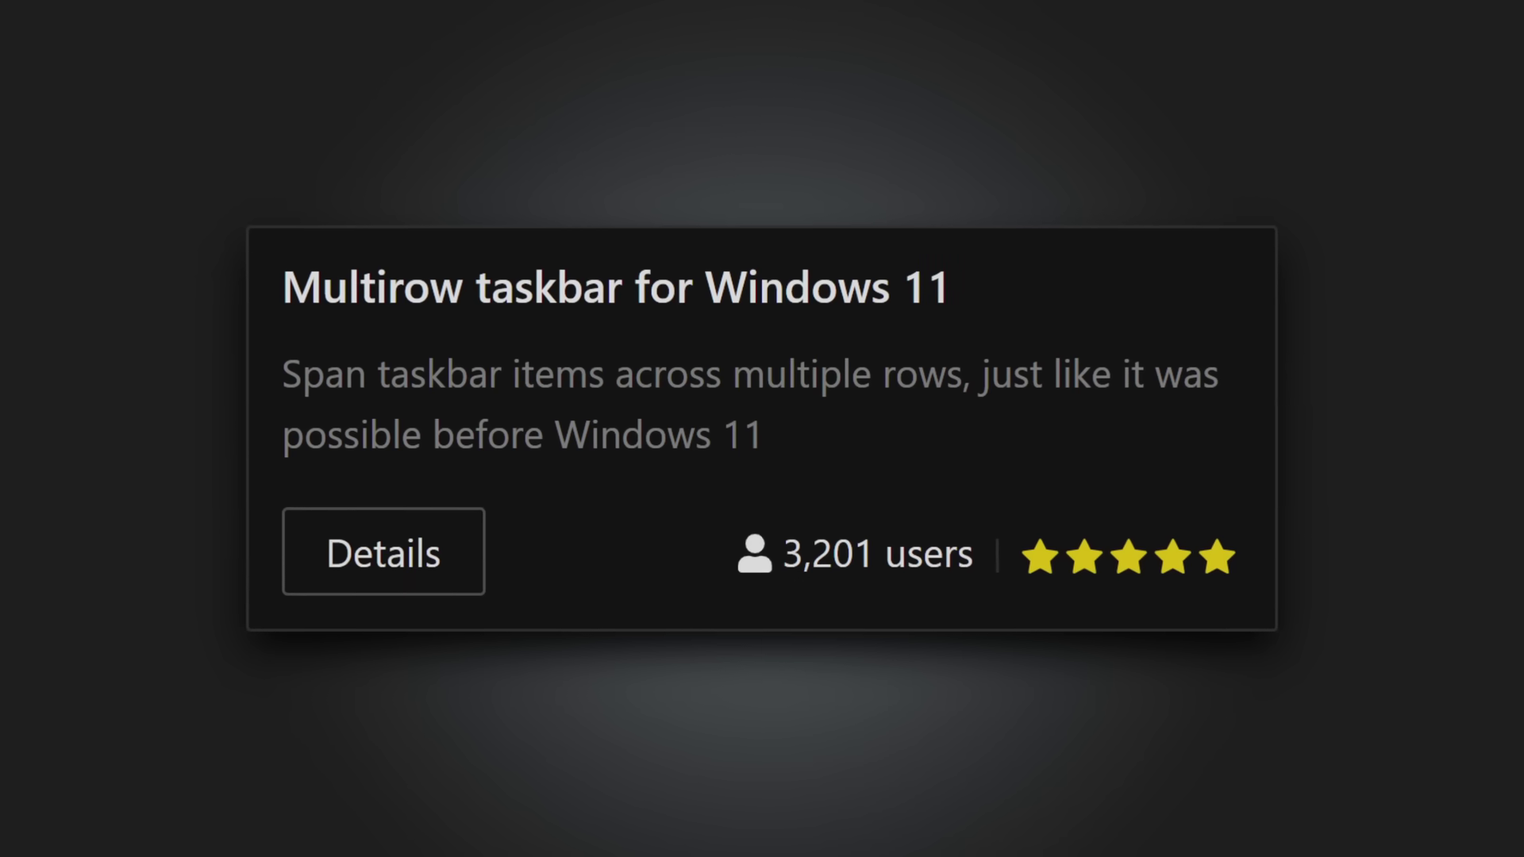
left_click_drag(35, 360, 752, 369)
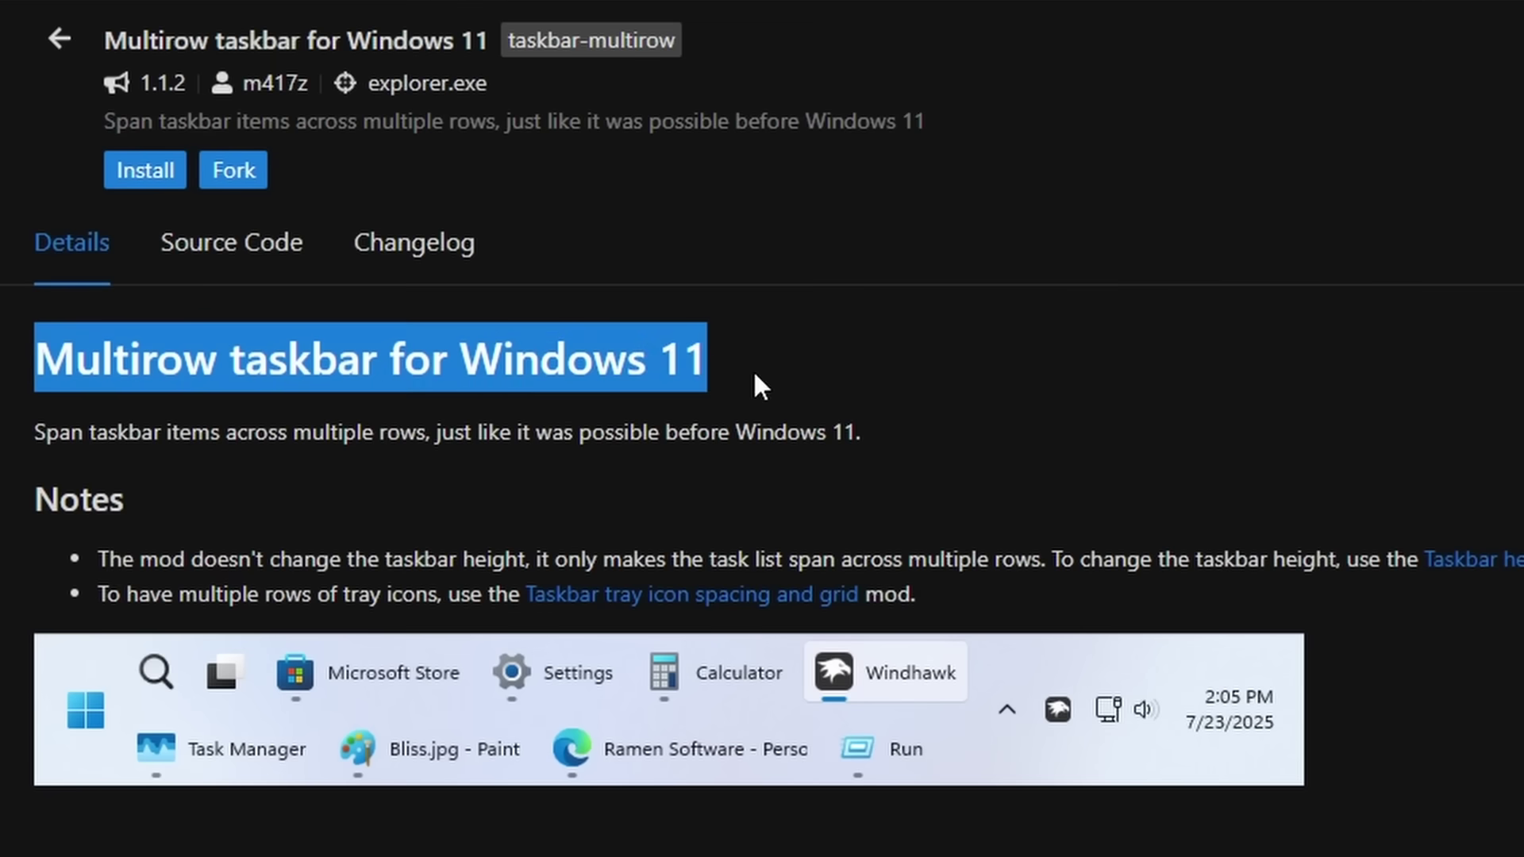
left_click(216, 417)
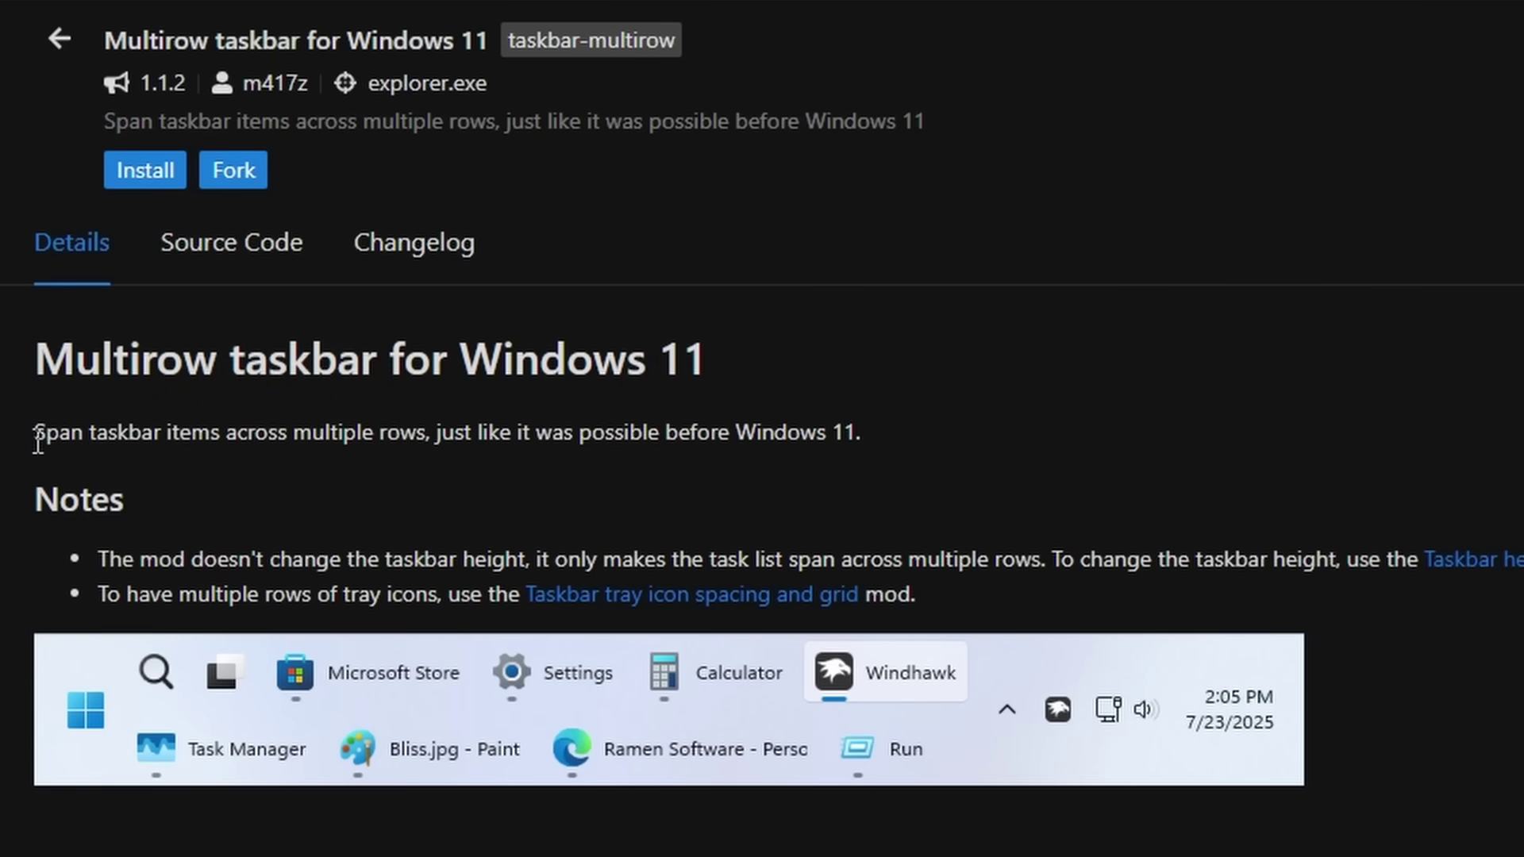
left_click(897, 470)
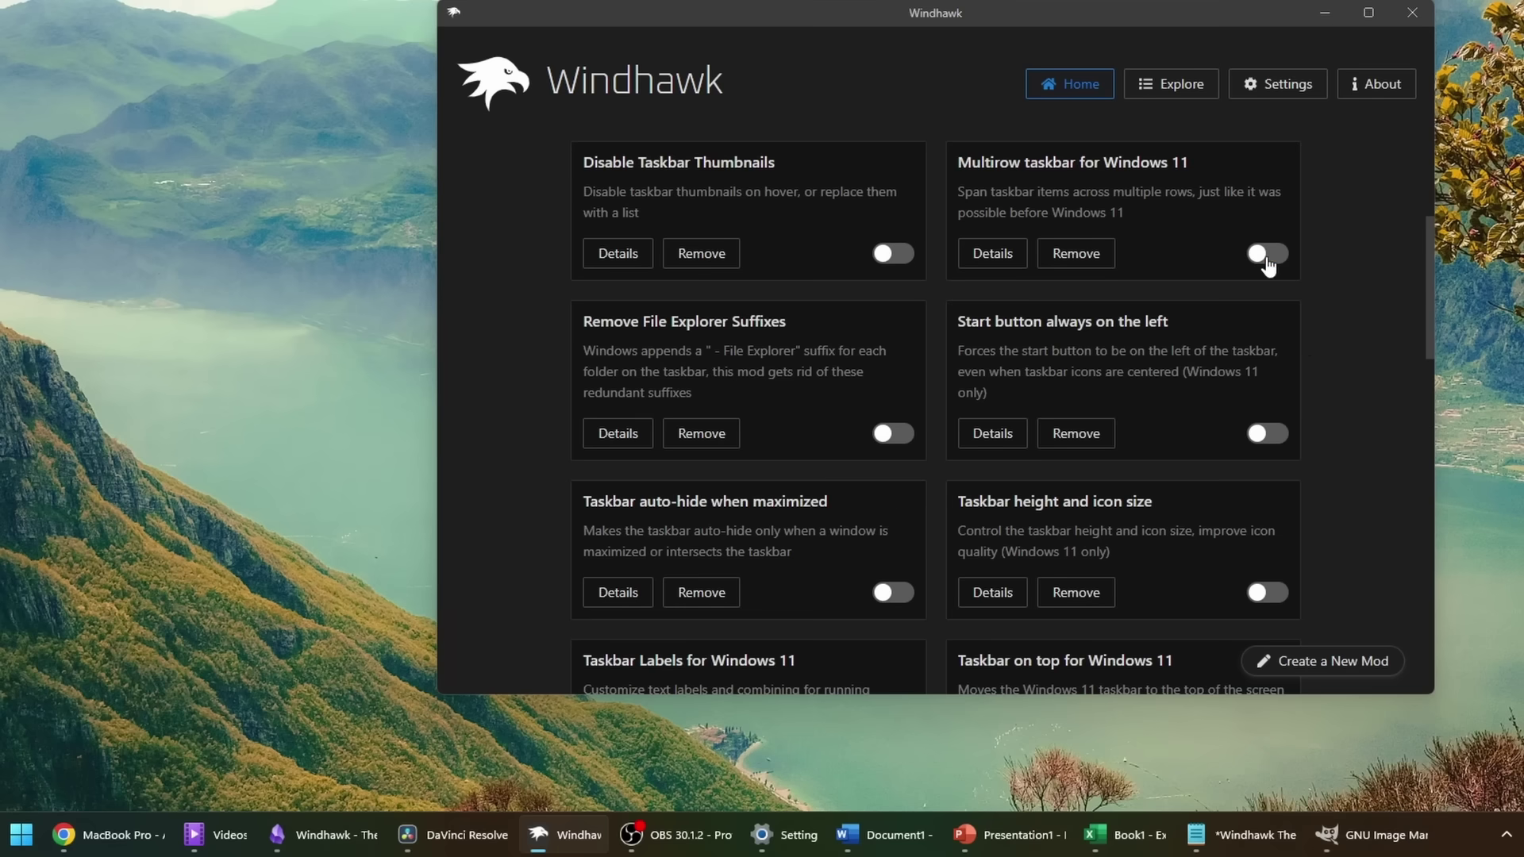
left_click(1267, 256)
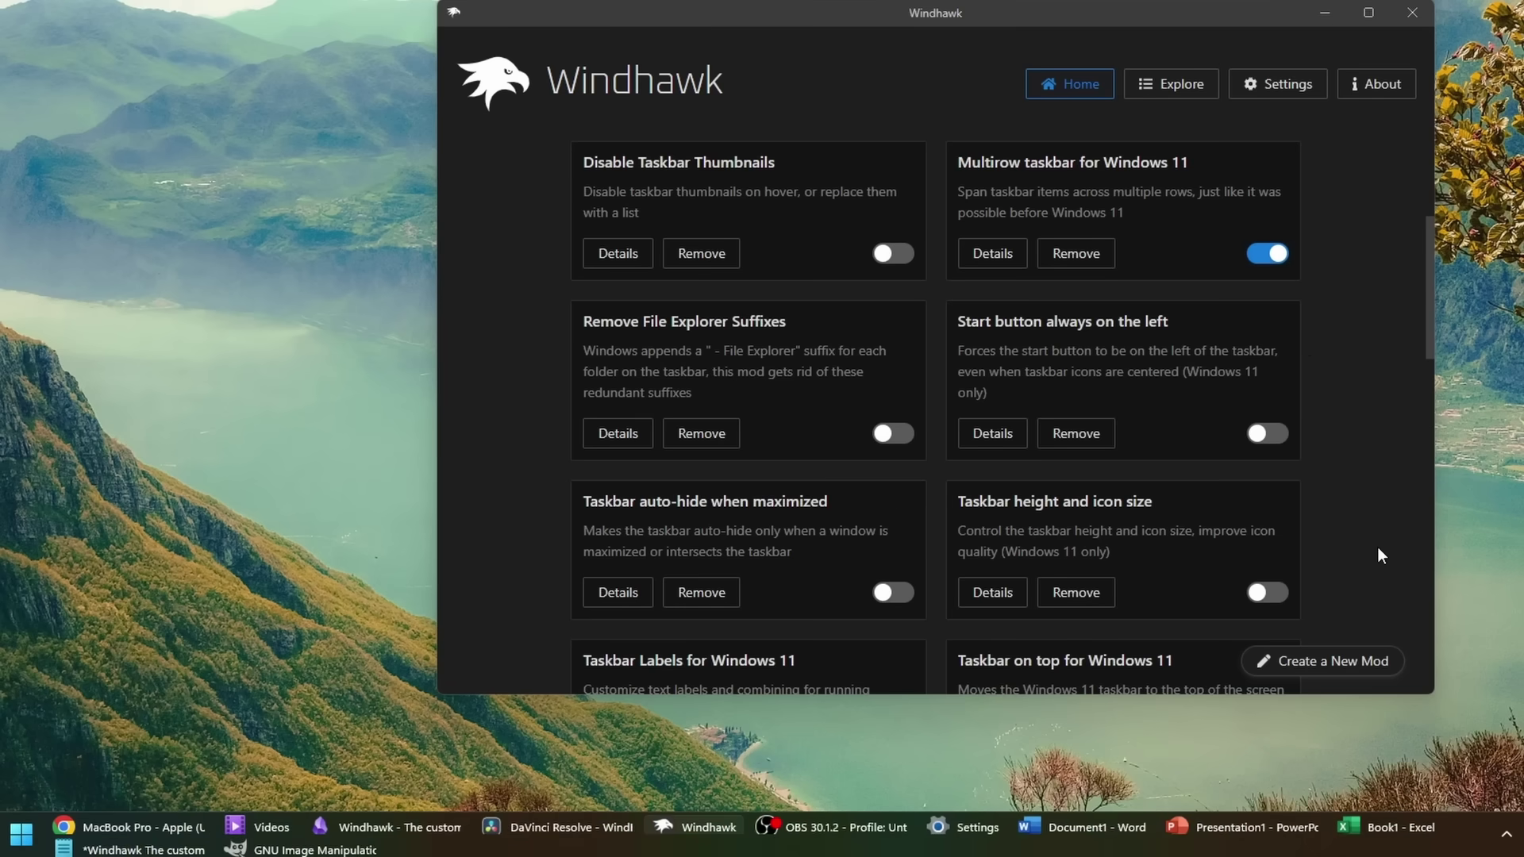
left_click(1265, 593)
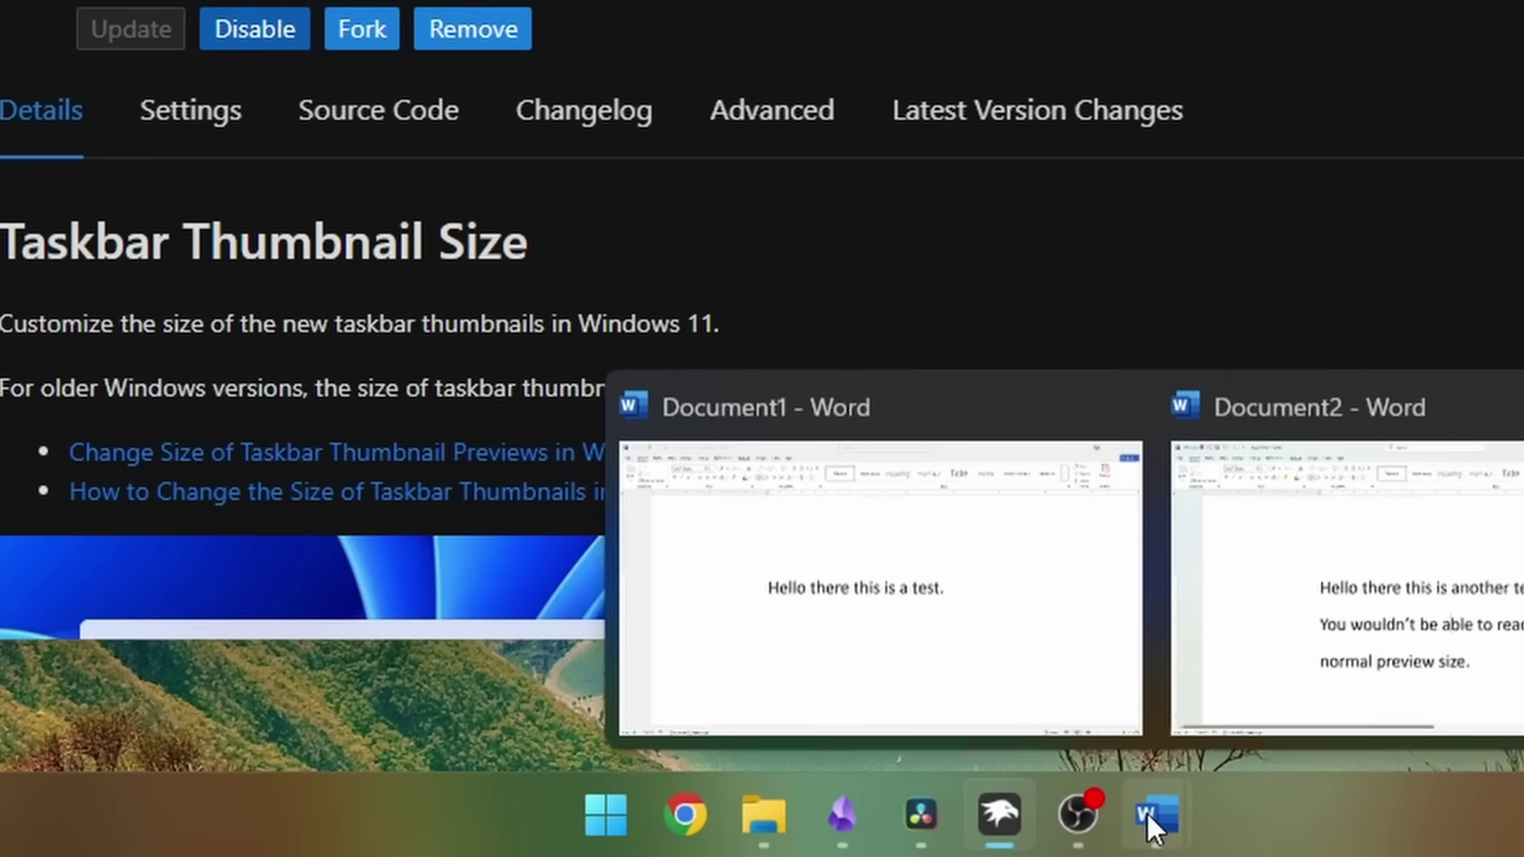
Save the Taskbar Thumbnail Size mod with Thumbnail size set to 200.
left_click(188, 115)
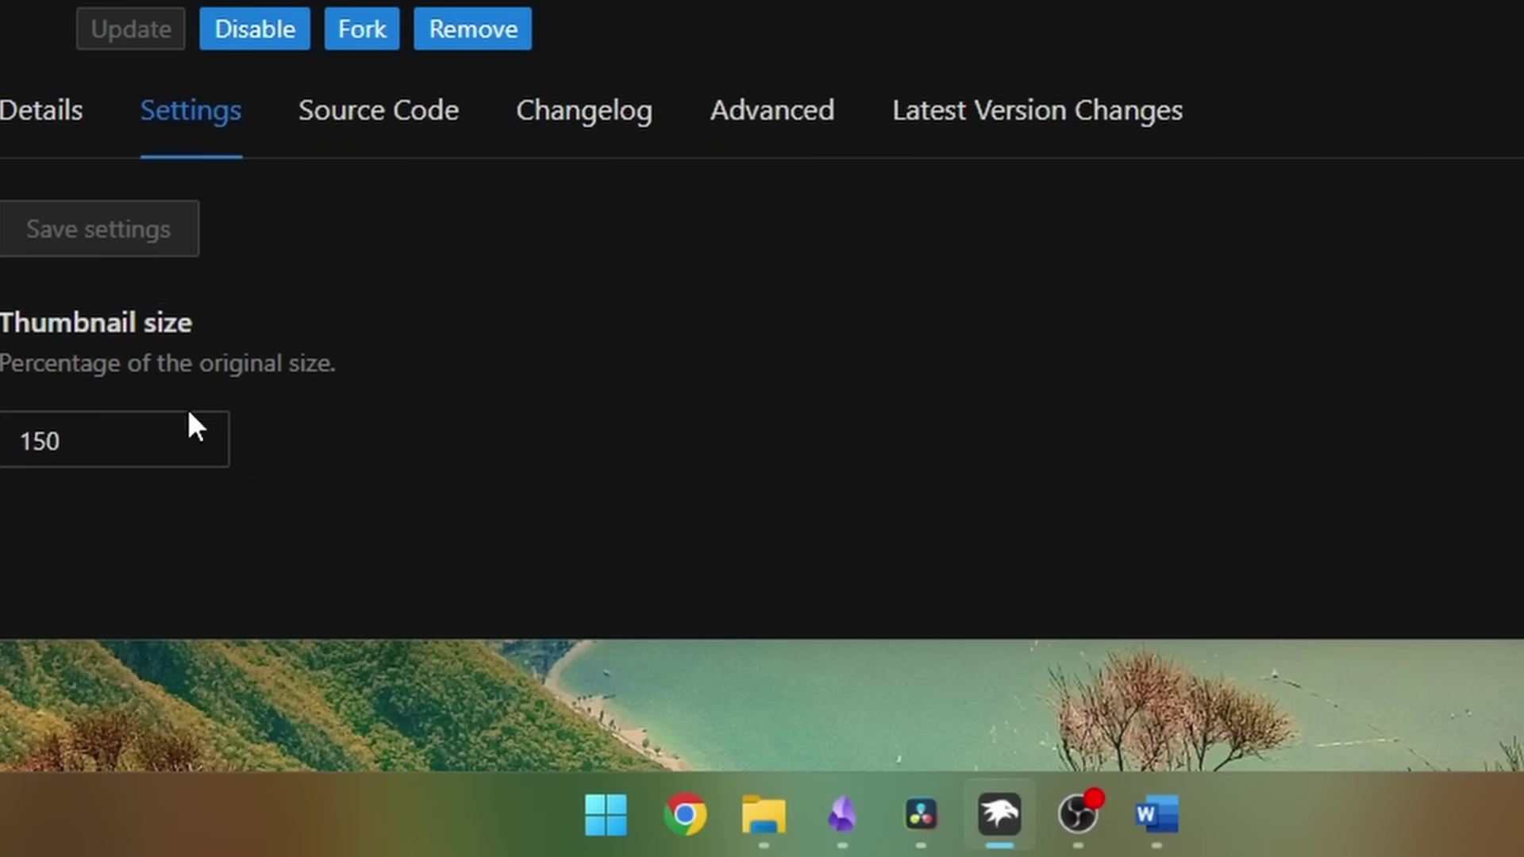
scroll(208, 441, "up", 20)
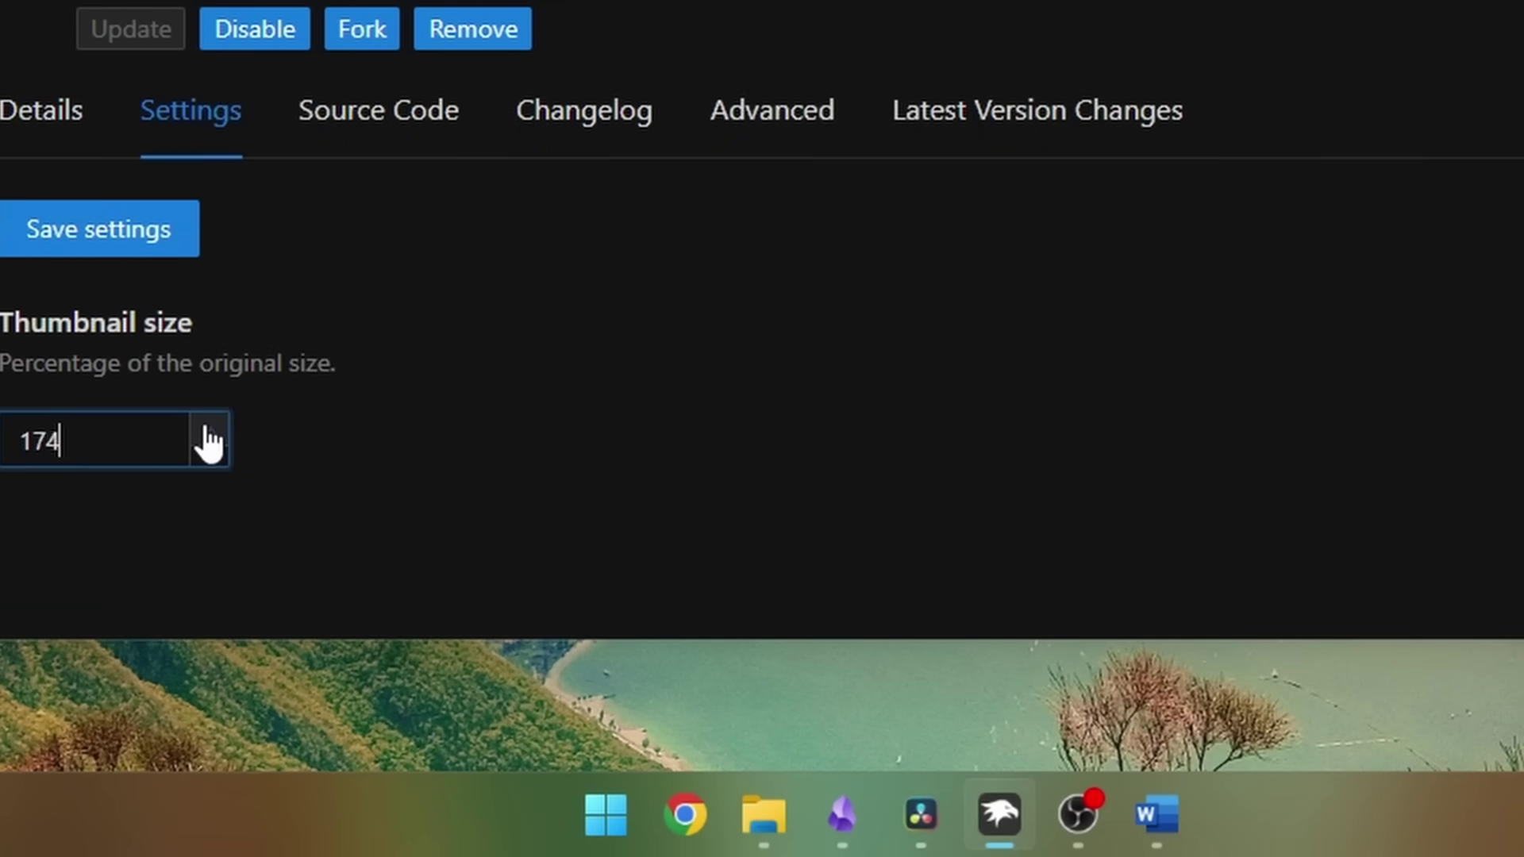
left_click(145, 229)
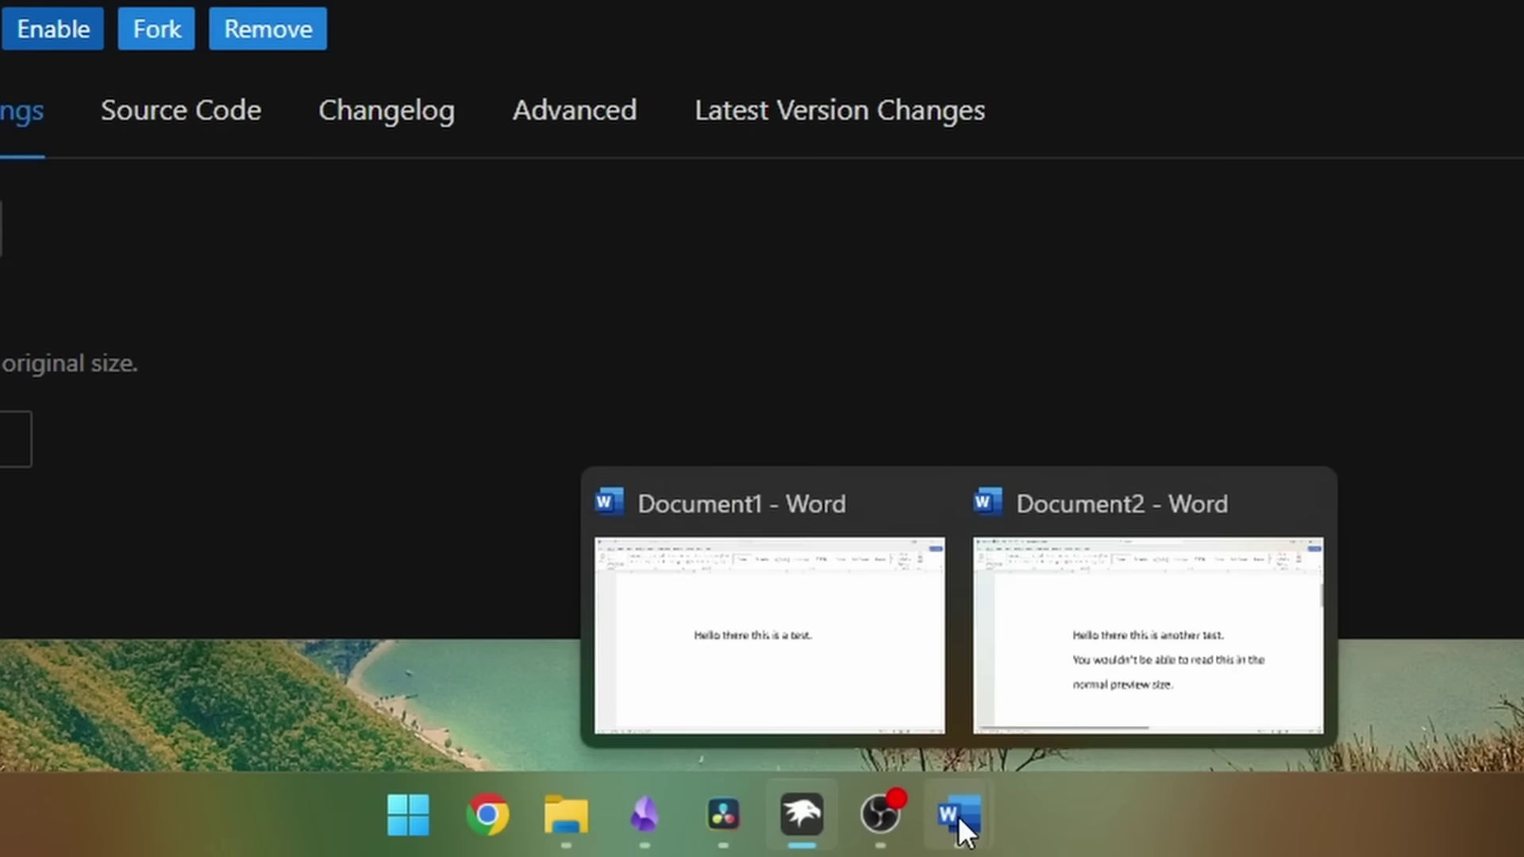
mouse_move(967, 839)
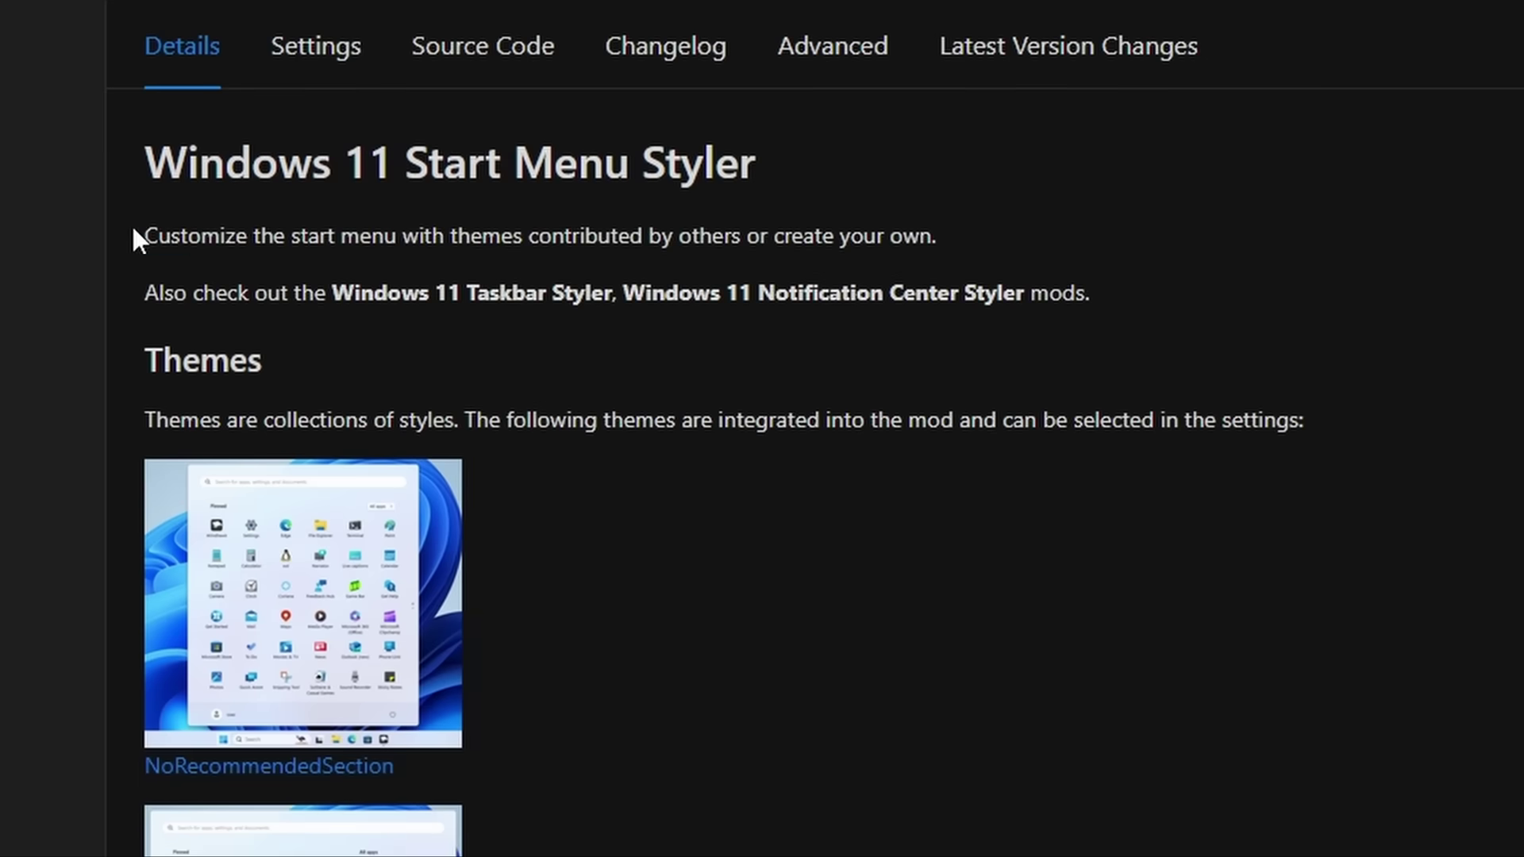
Apply the NoRecommendedSection Start menu theme and check it in the Start menu.
left_click_drag(136, 448, 959, 438)
left_click(958, 438)
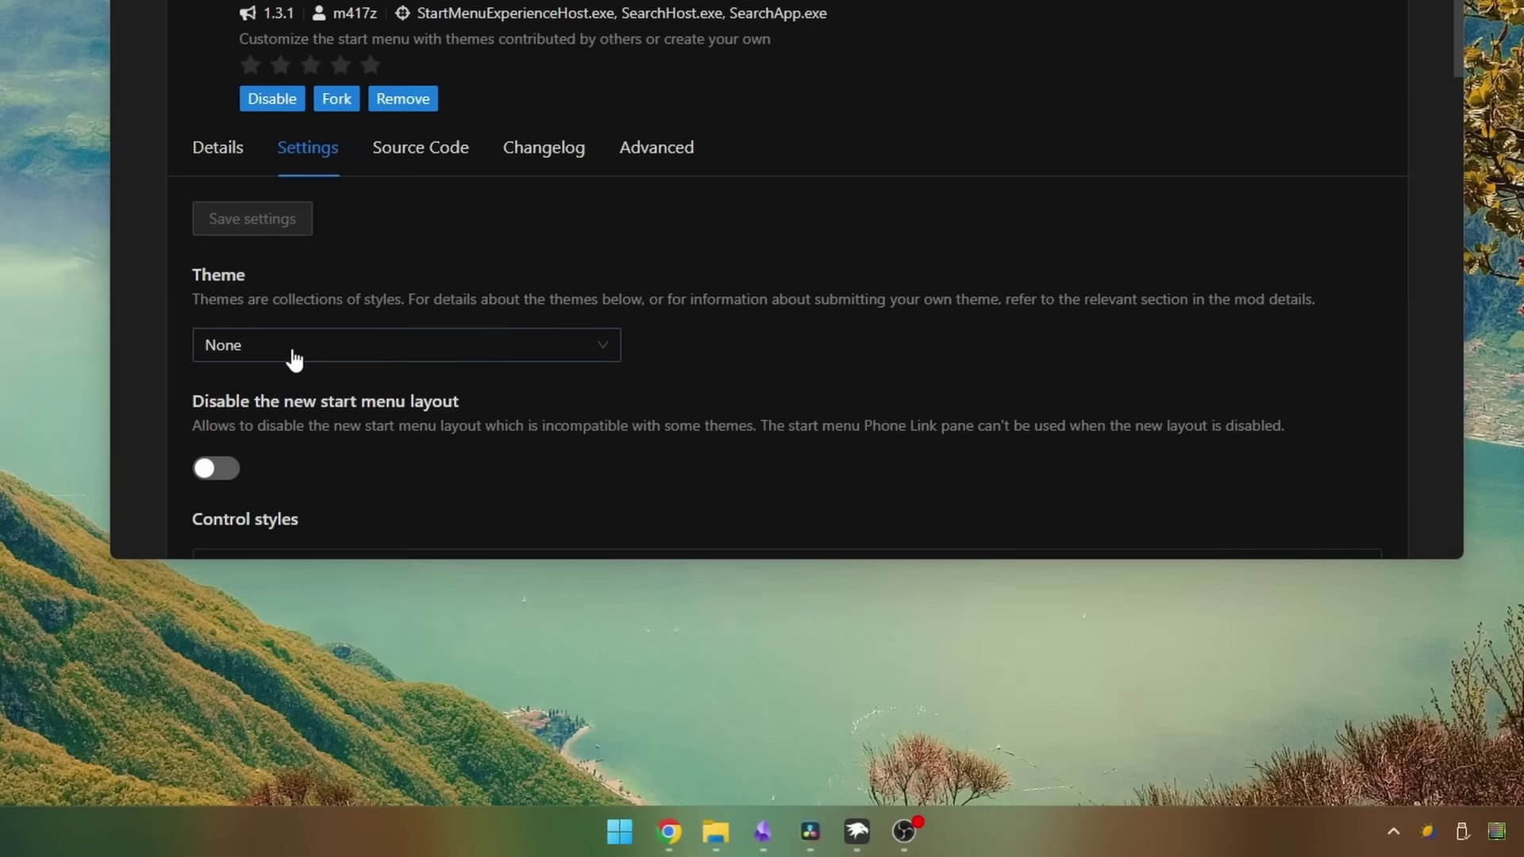
left_click(1175, 503)
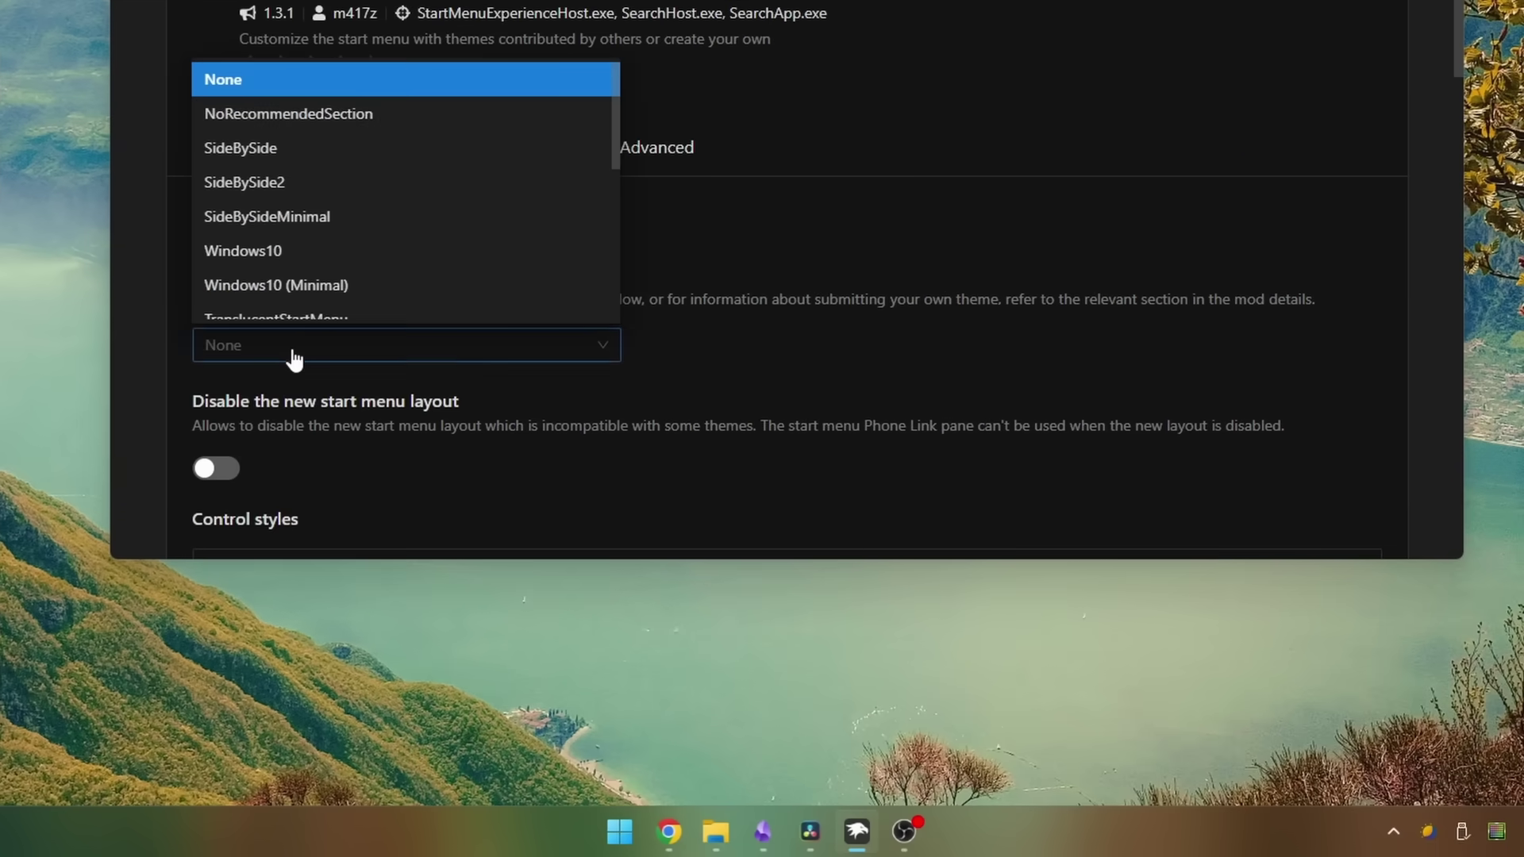
left_click(298, 115)
left_click(637, 848)
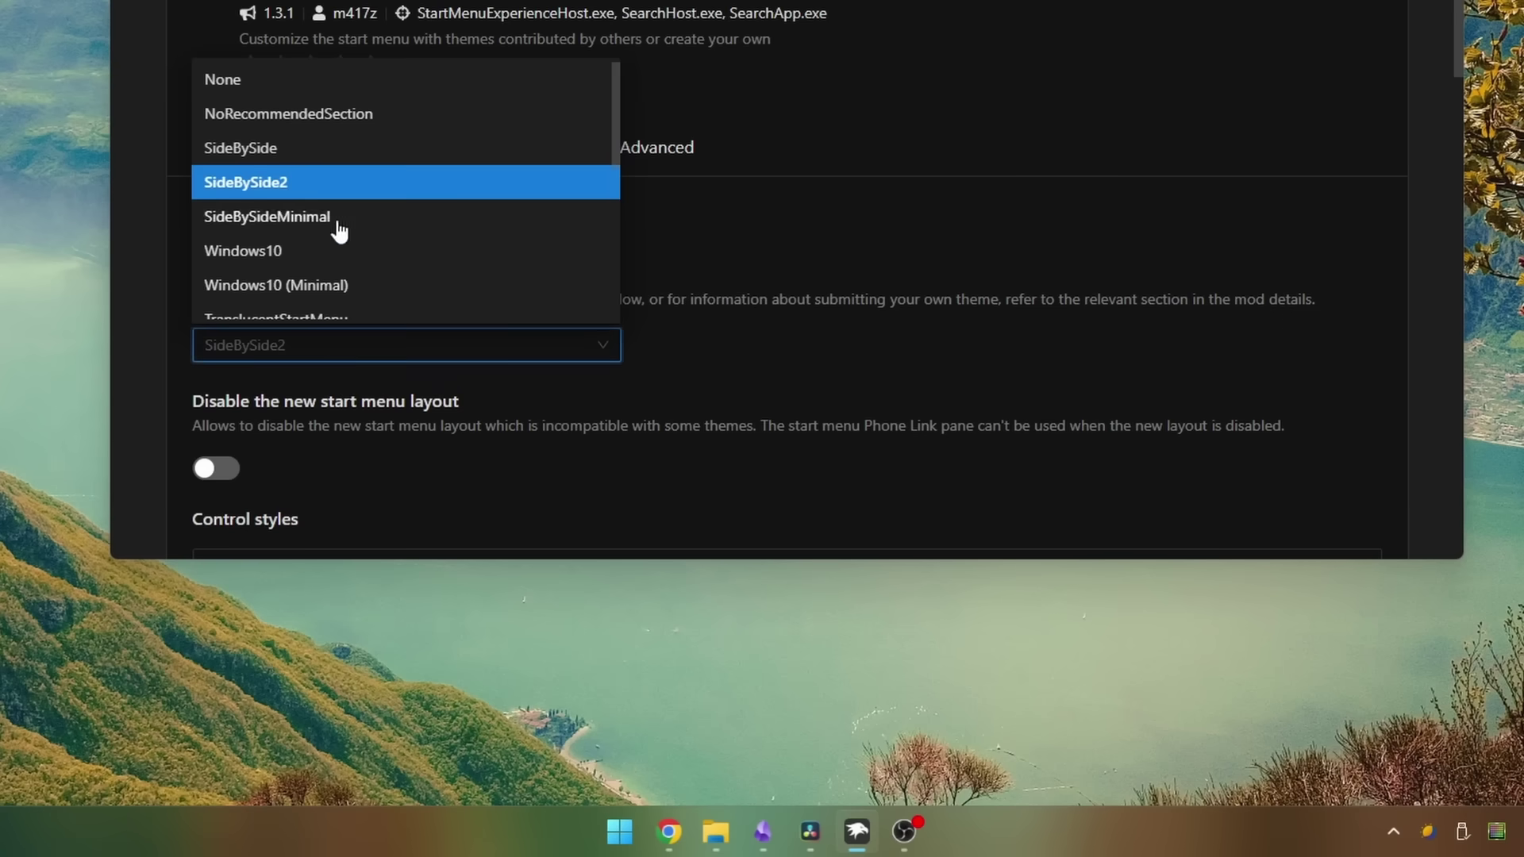
Switch to the SideBySideMinimal theme and scroll through the resulting Start menu.
left_click(337, 219)
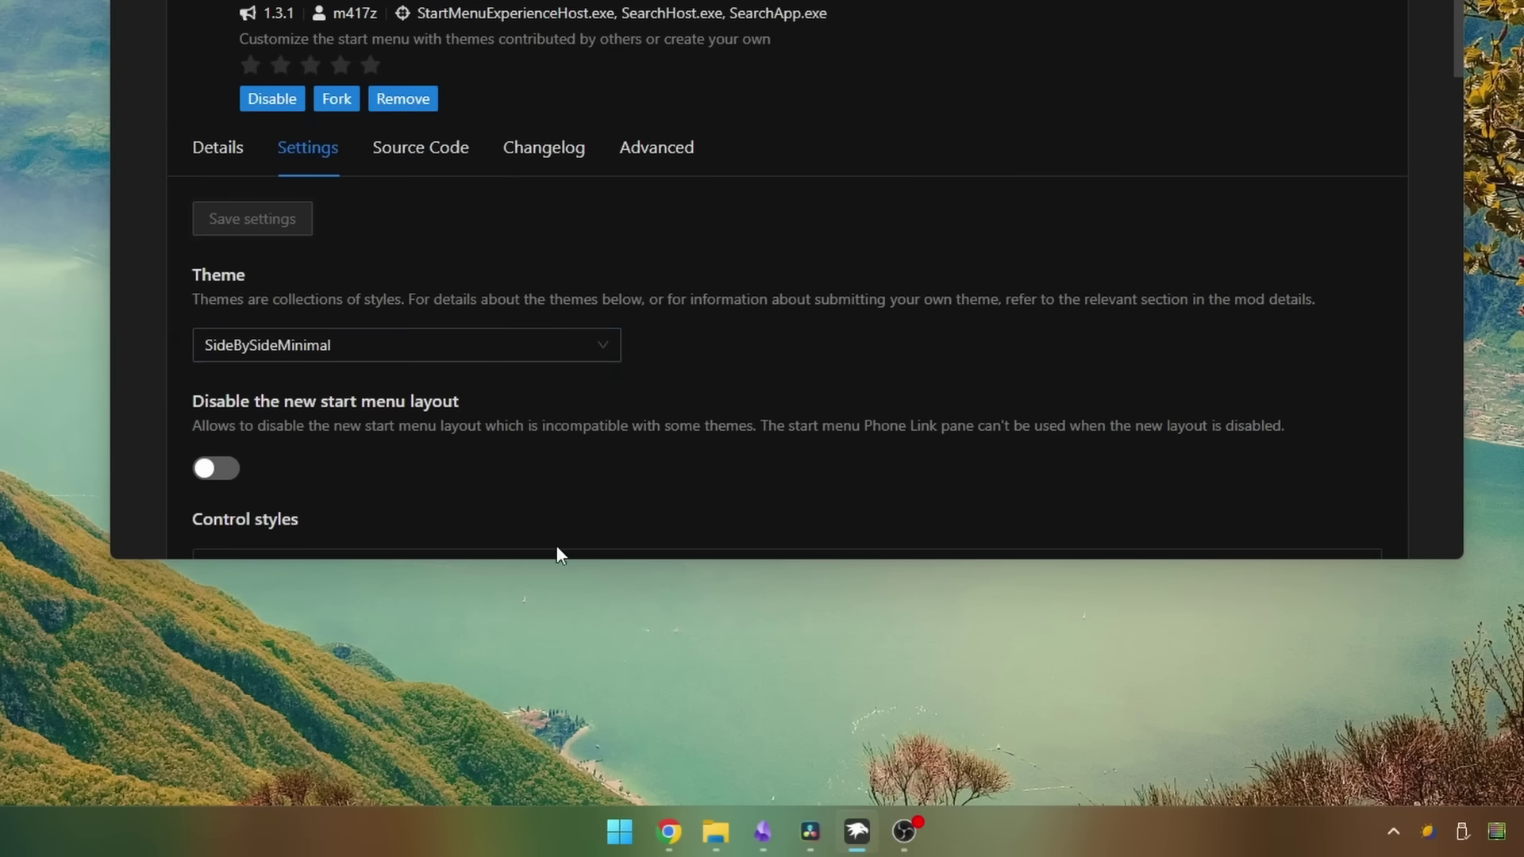
left_click(609, 821)
scroll(531, 446, "down", 15)
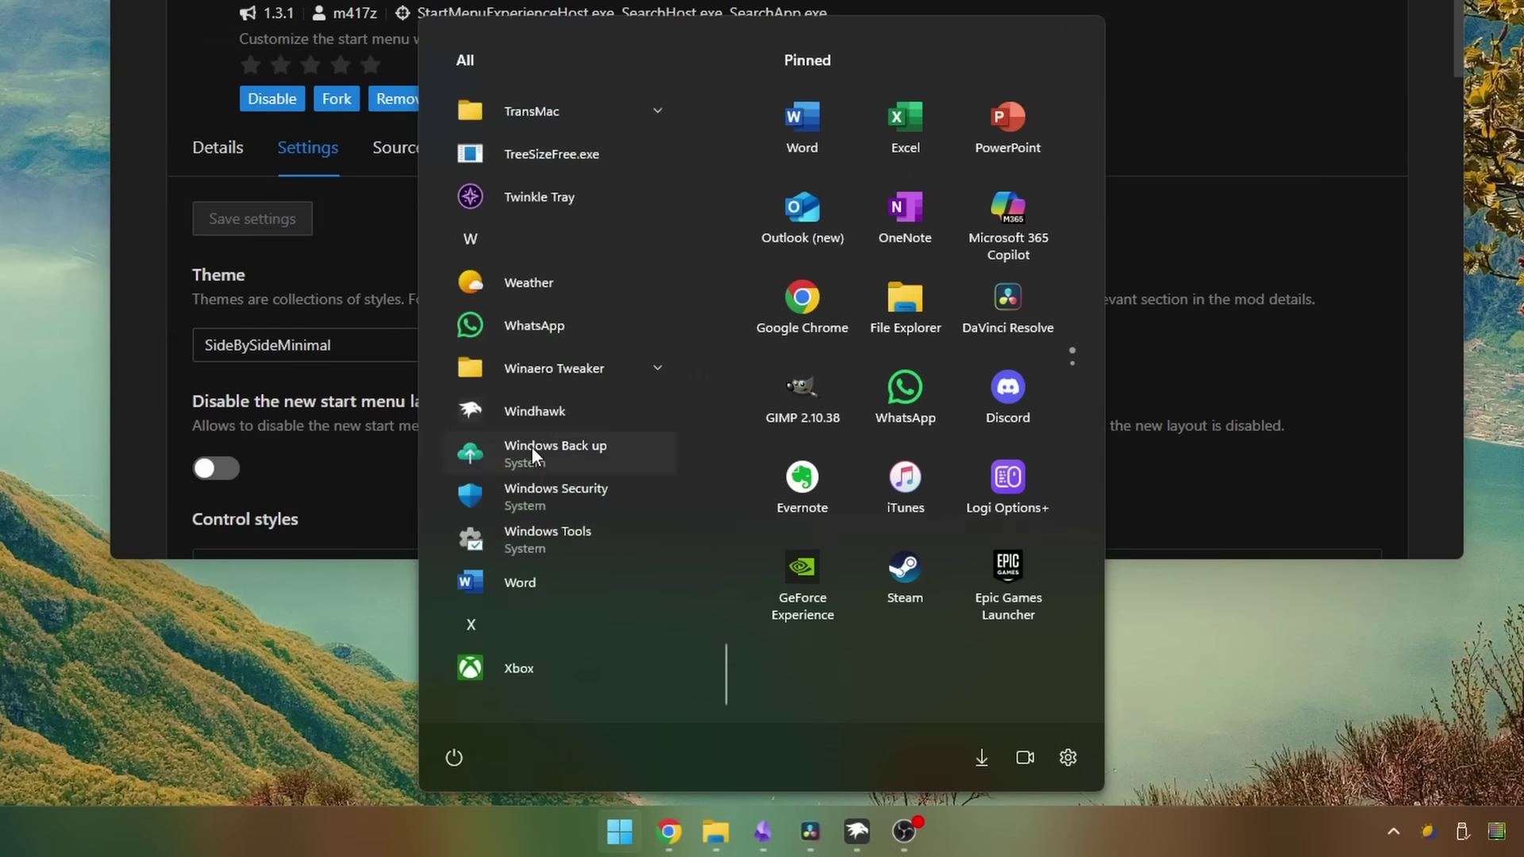
scroll(530, 446, "up", 15)
scroll(872, 341, "down", 1)
scroll(873, 341, "up", 1)
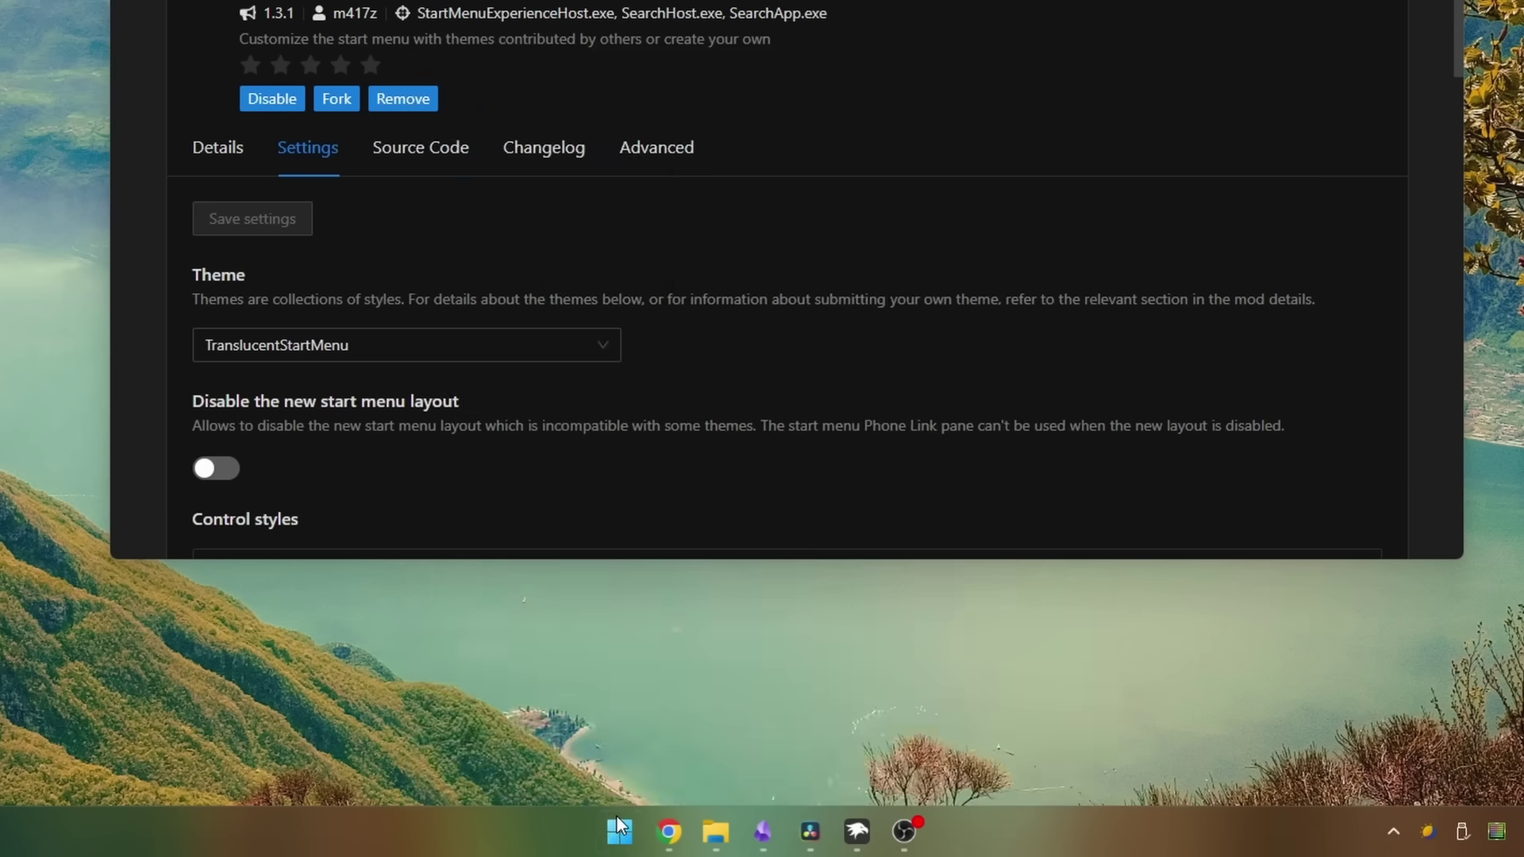
Preview the Start menu with the TranslucentStartMenu and Down Aero themes.
left_click(618, 826)
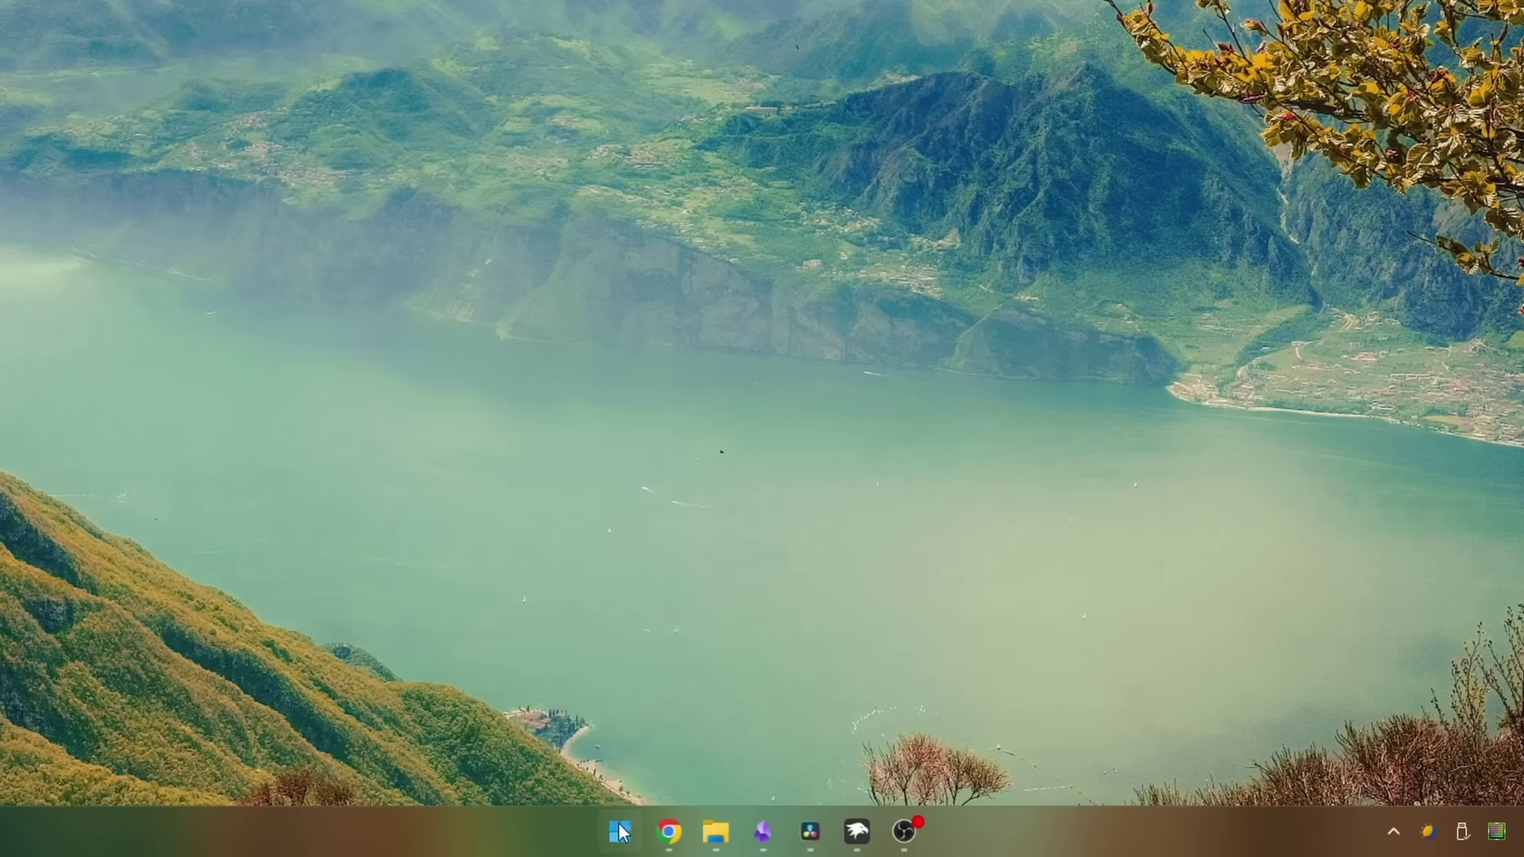
left_click(620, 831)
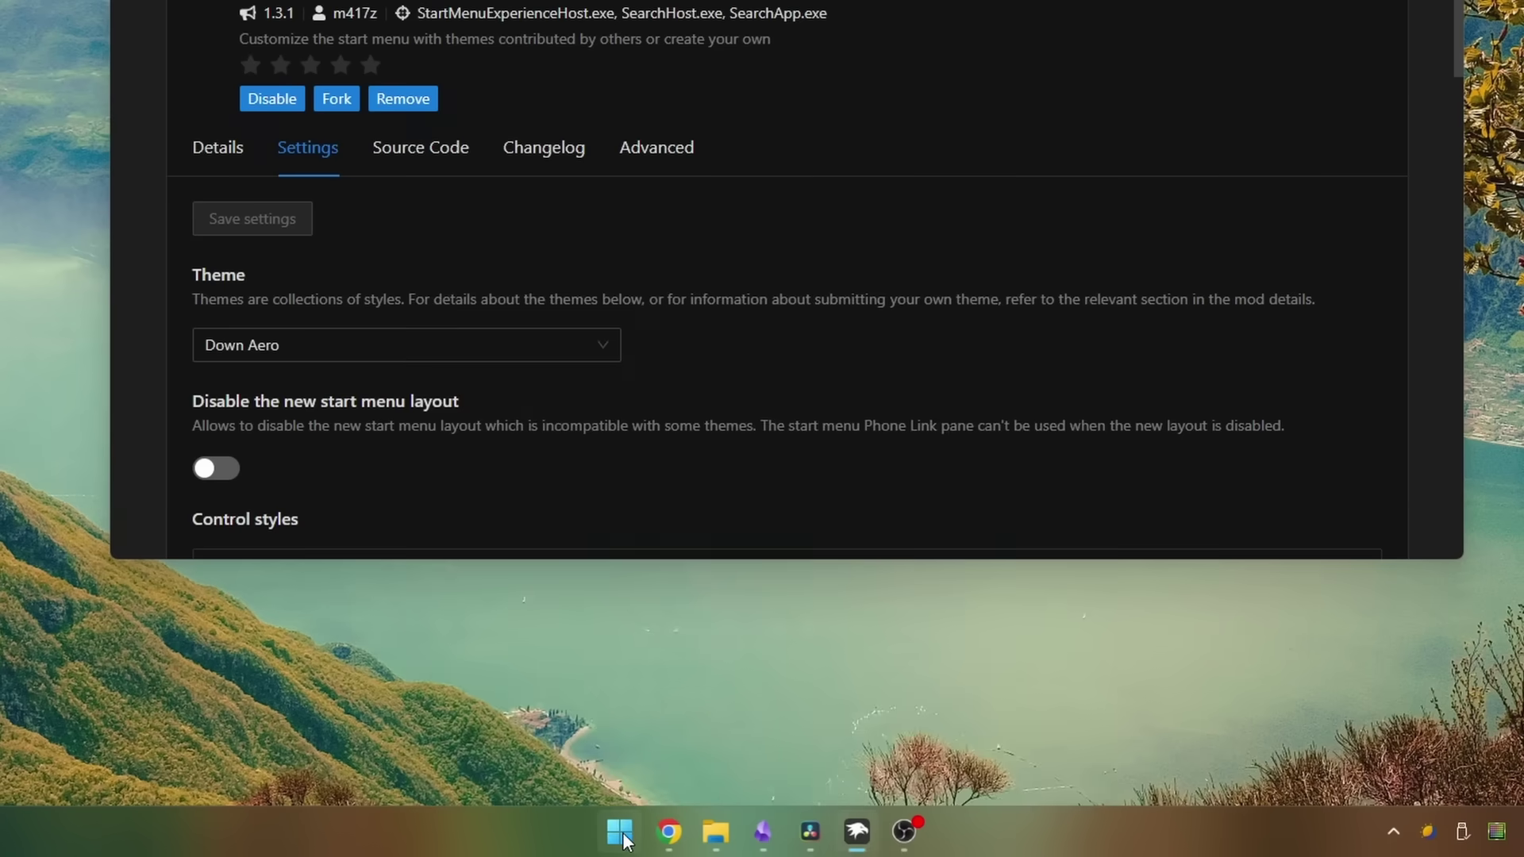
left_click(621, 831)
scroll(692, 546, "down", 3)
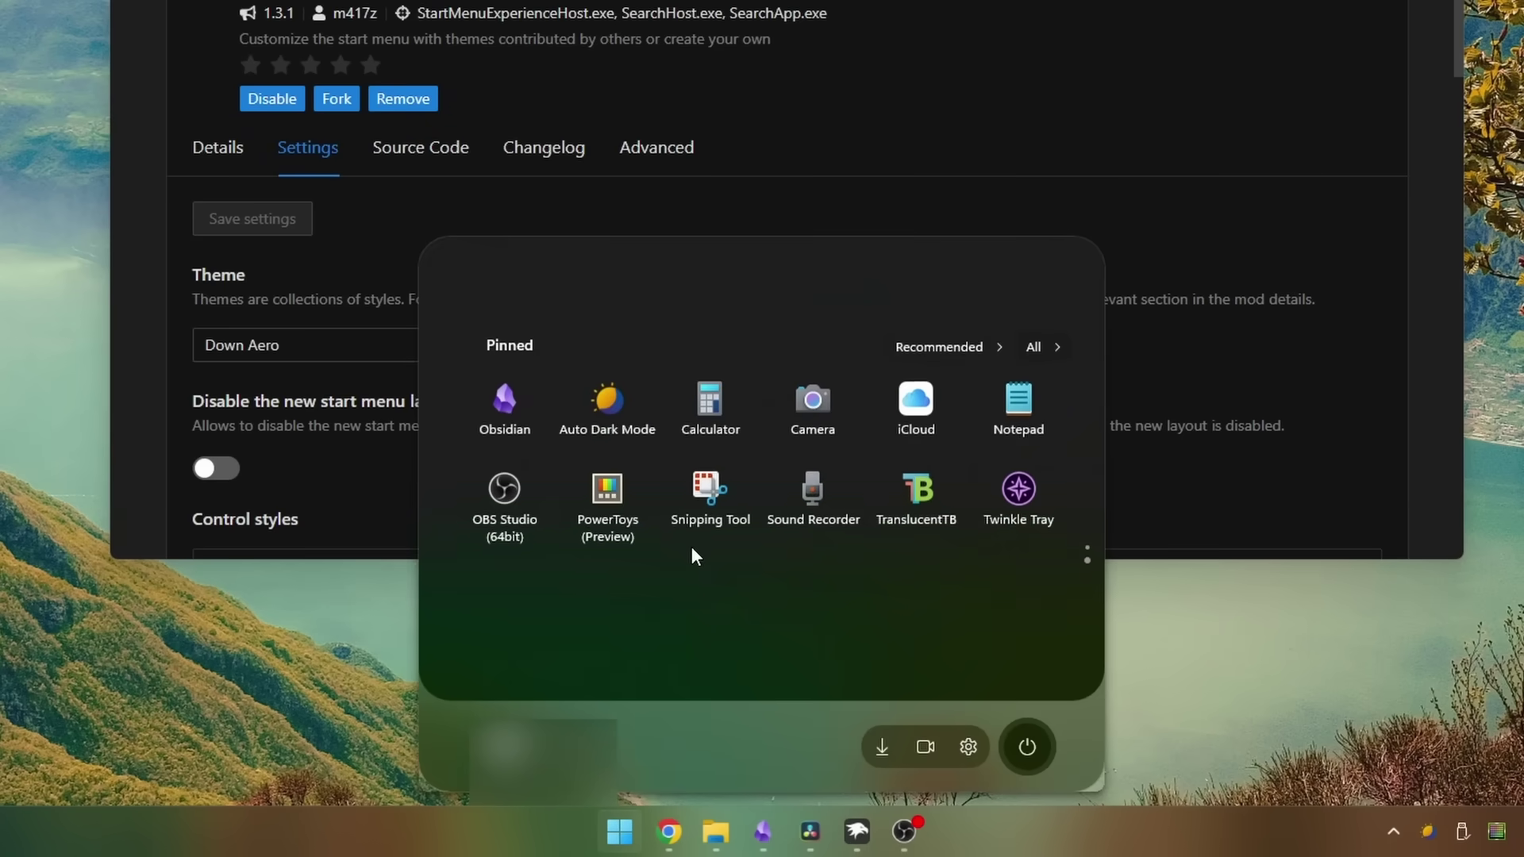
scroll(692, 546, "up", 3)
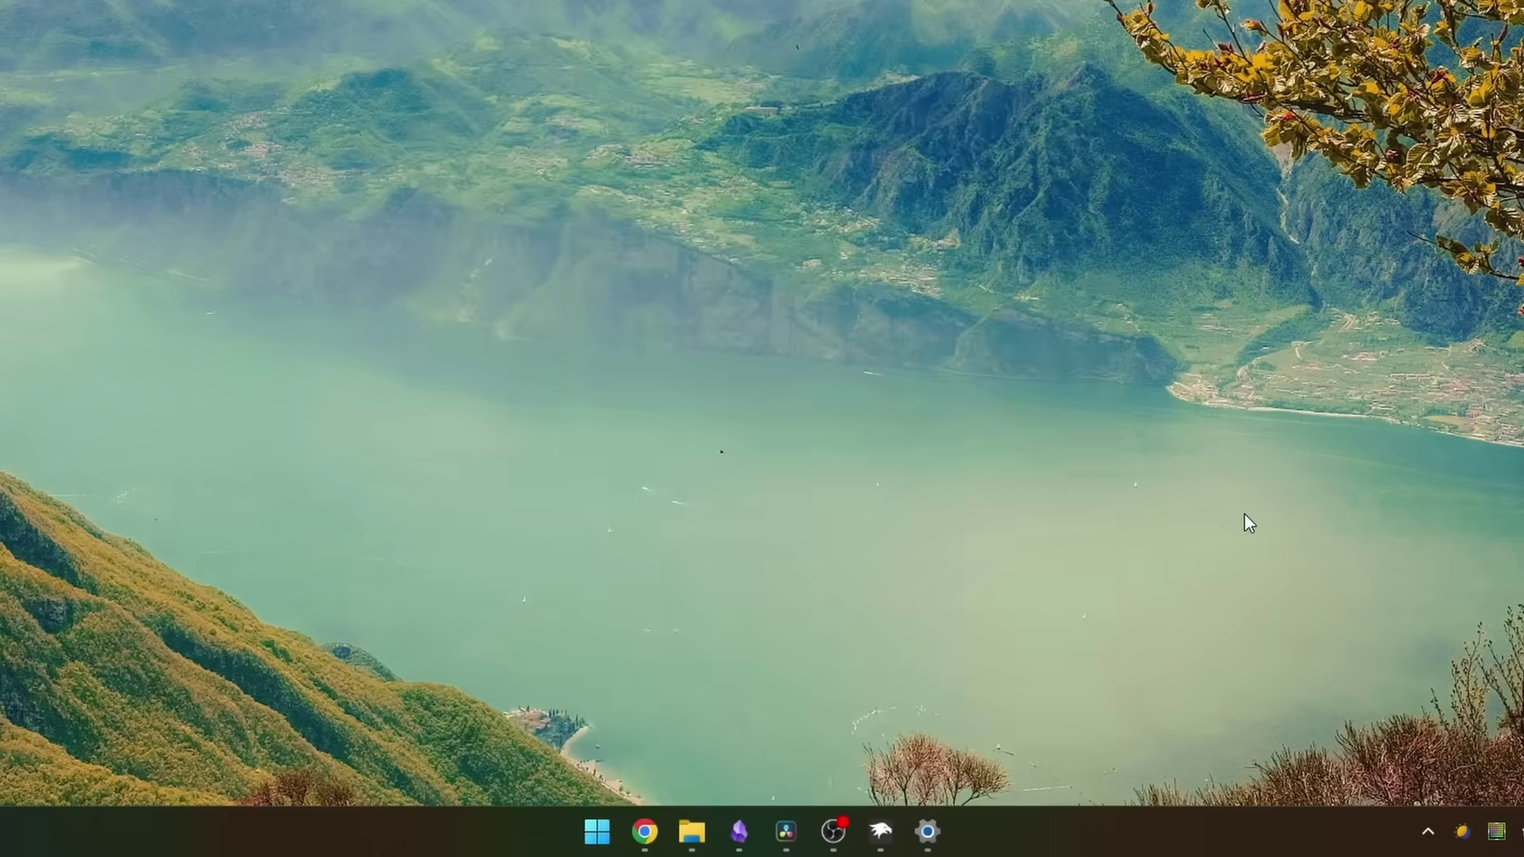
key("super")
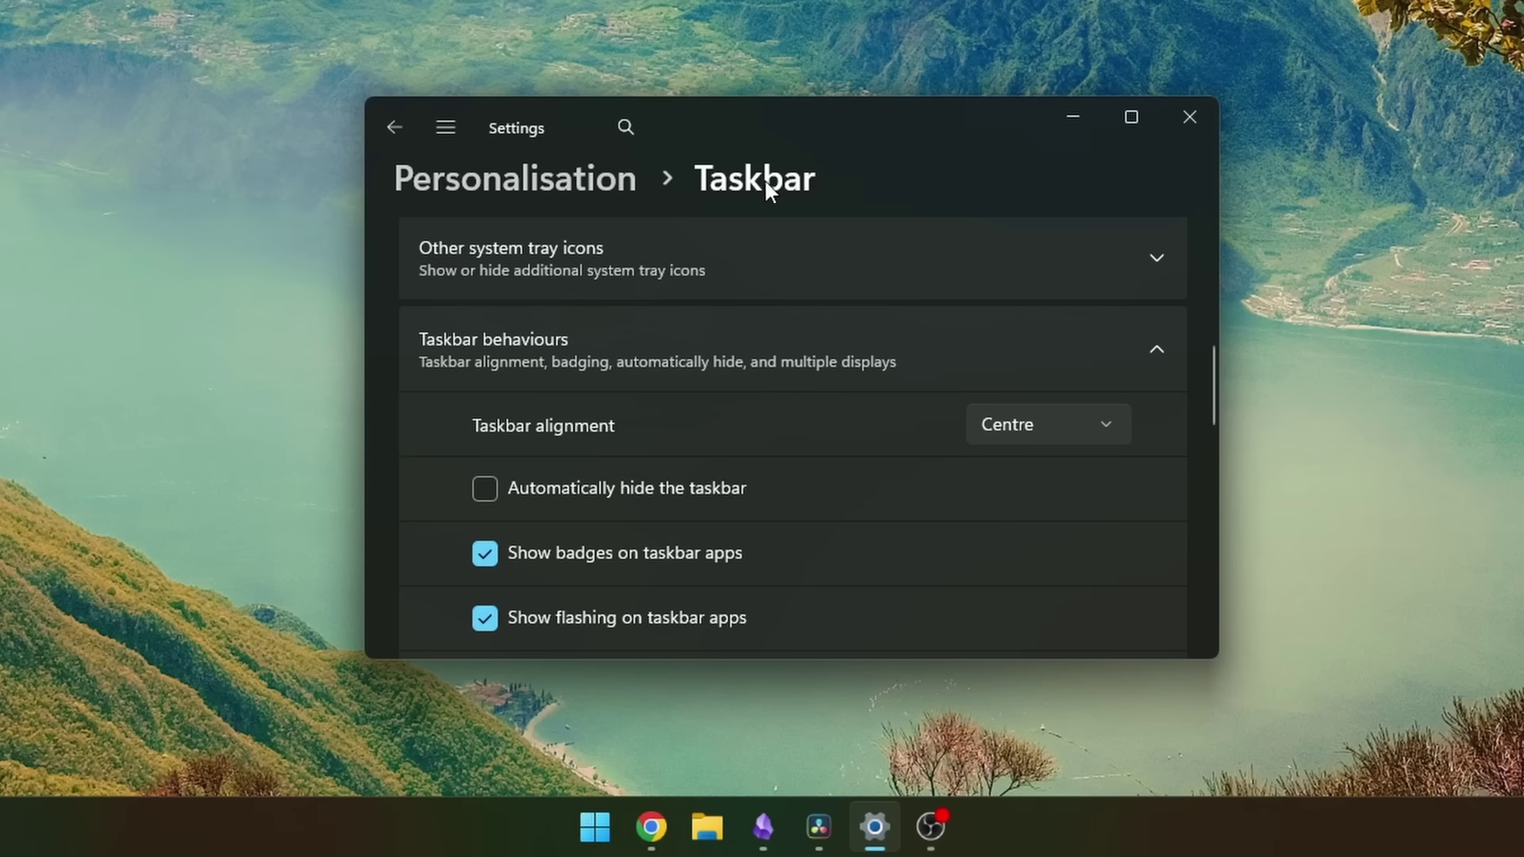
Set taskbar alignment to Left, then change it back to Centre.
left_click(1081, 445)
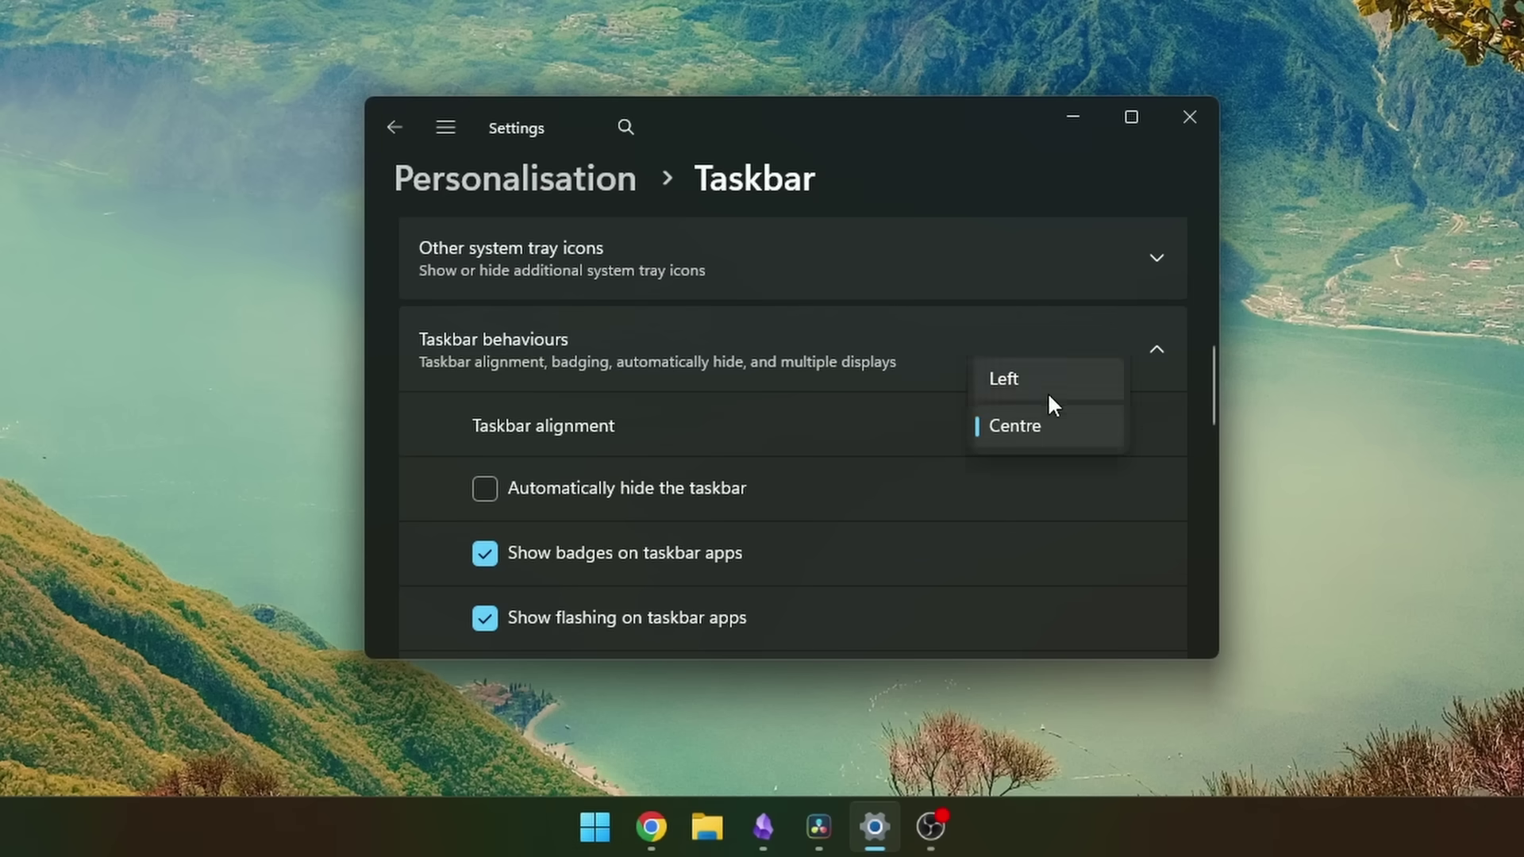
left_click(1041, 383)
left_click(1048, 428)
left_click(1510, 480)
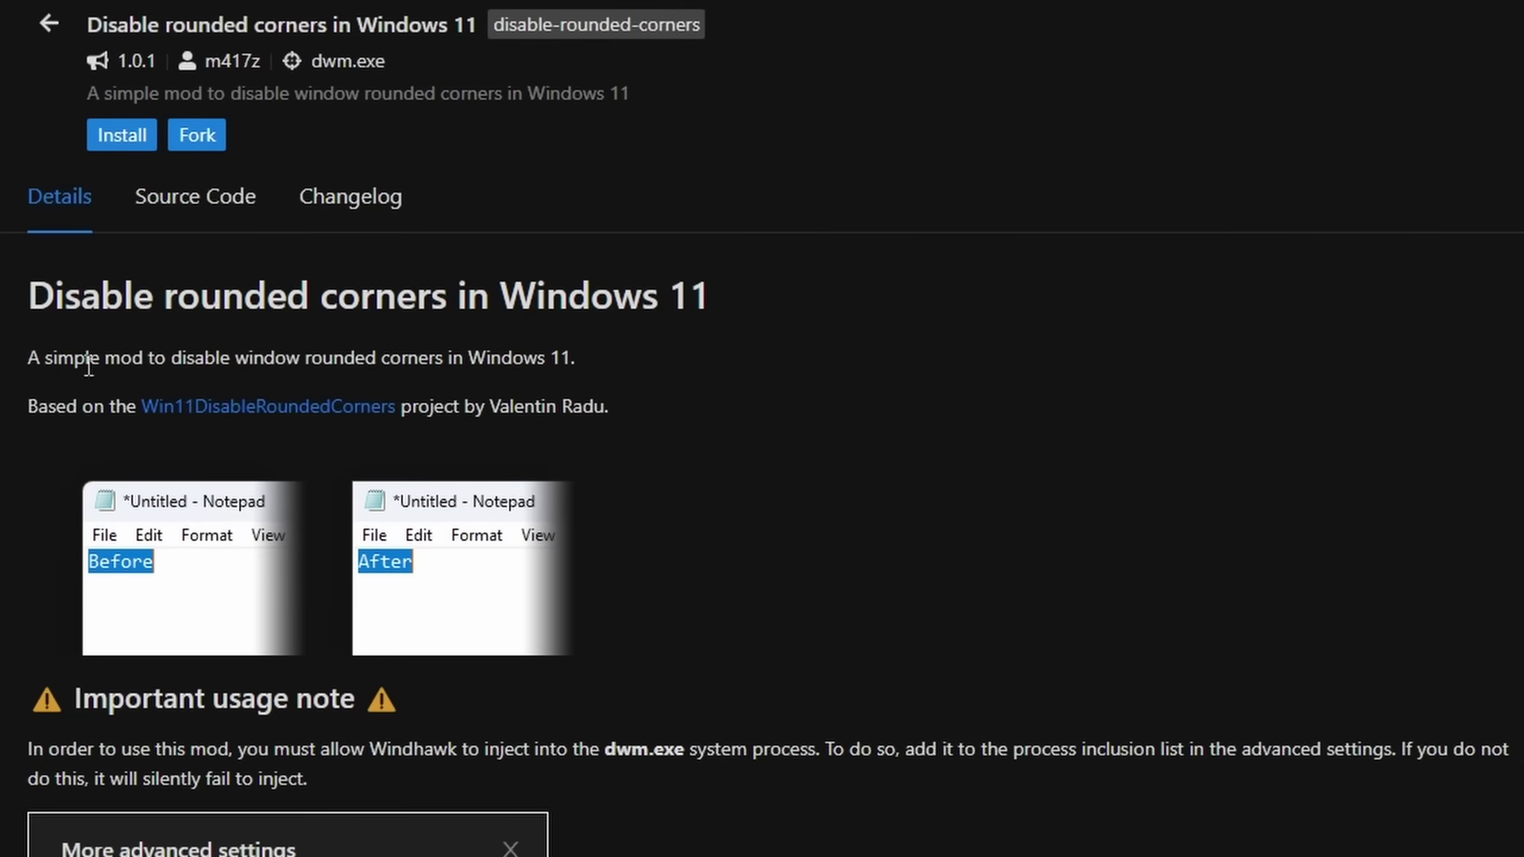
Scroll to the Important usage note and highlight the paragraph about adding dwm.exe to the inclusion list.
left_click_drag(190, 350, 601, 363)
left_click(602, 363)
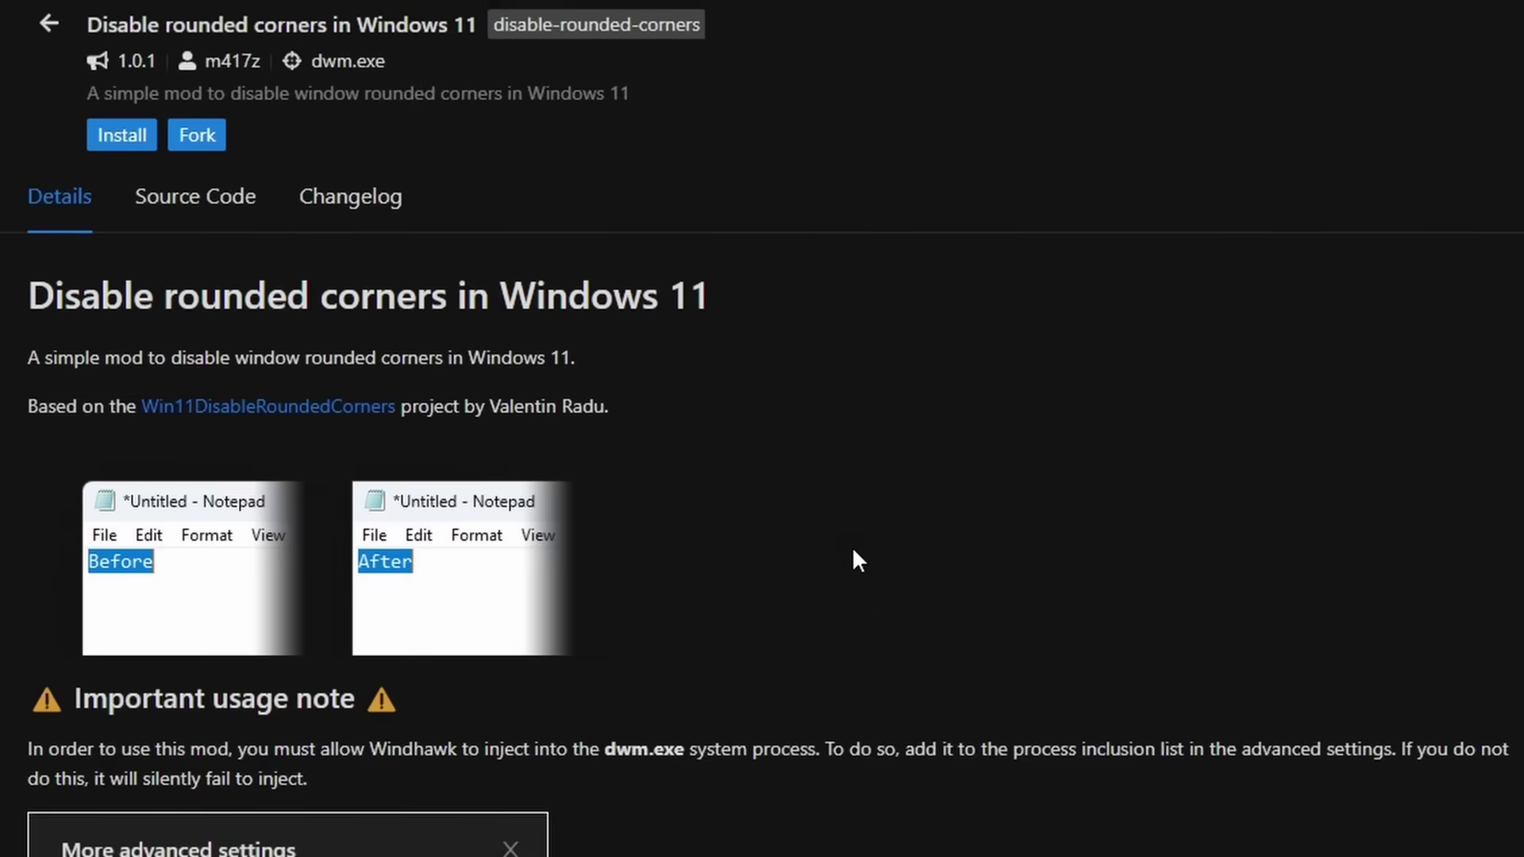
scroll(850, 546, "down", 5)
left_click_drag(70, 172, 93, 173)
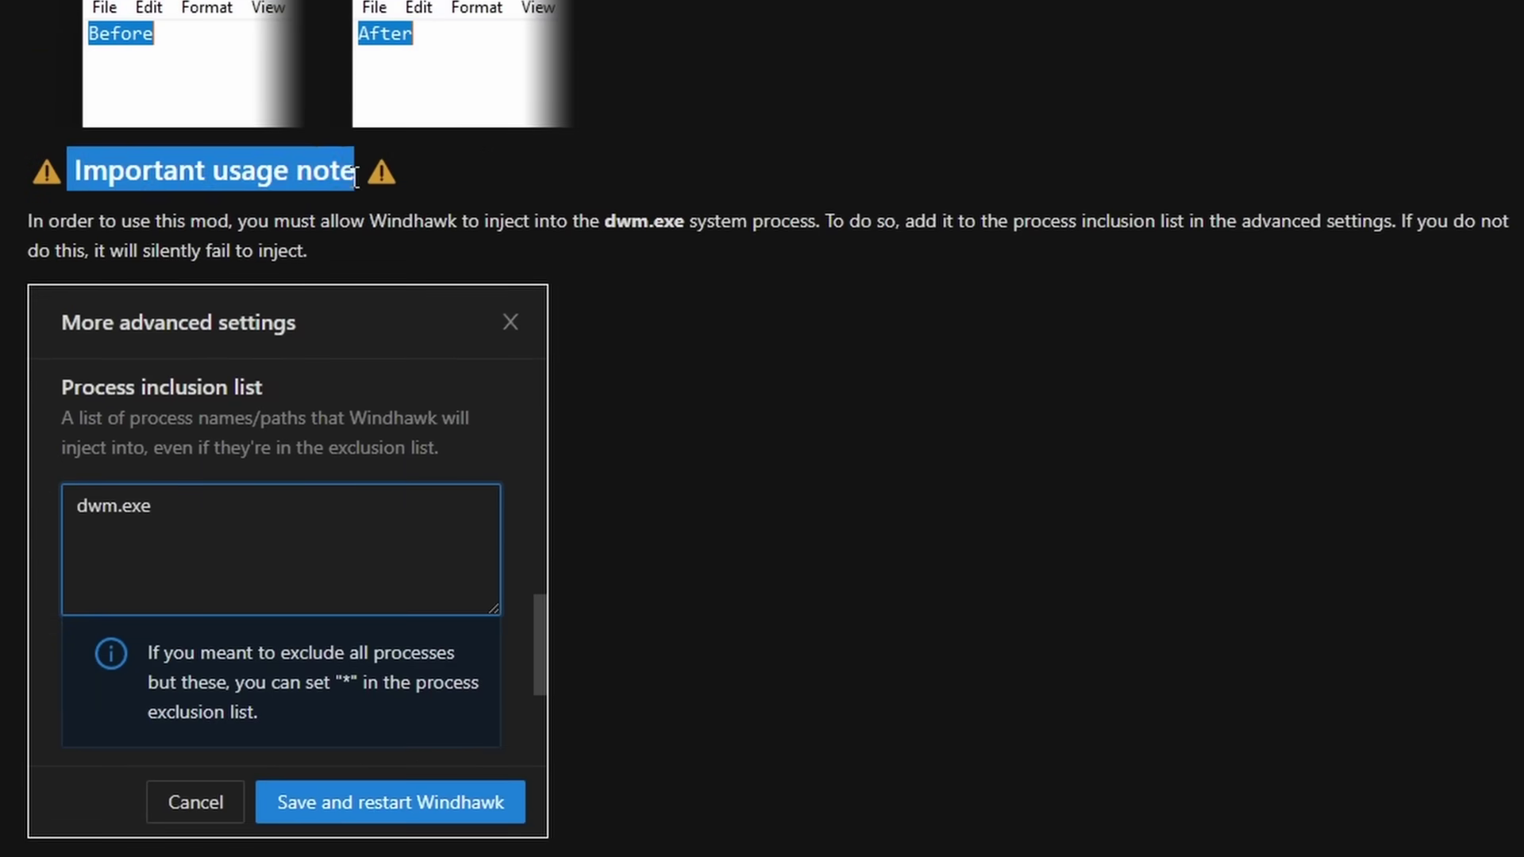
left_click(572, 187)
left_click_drag(161, 229, 349, 244)
left_click(349, 245)
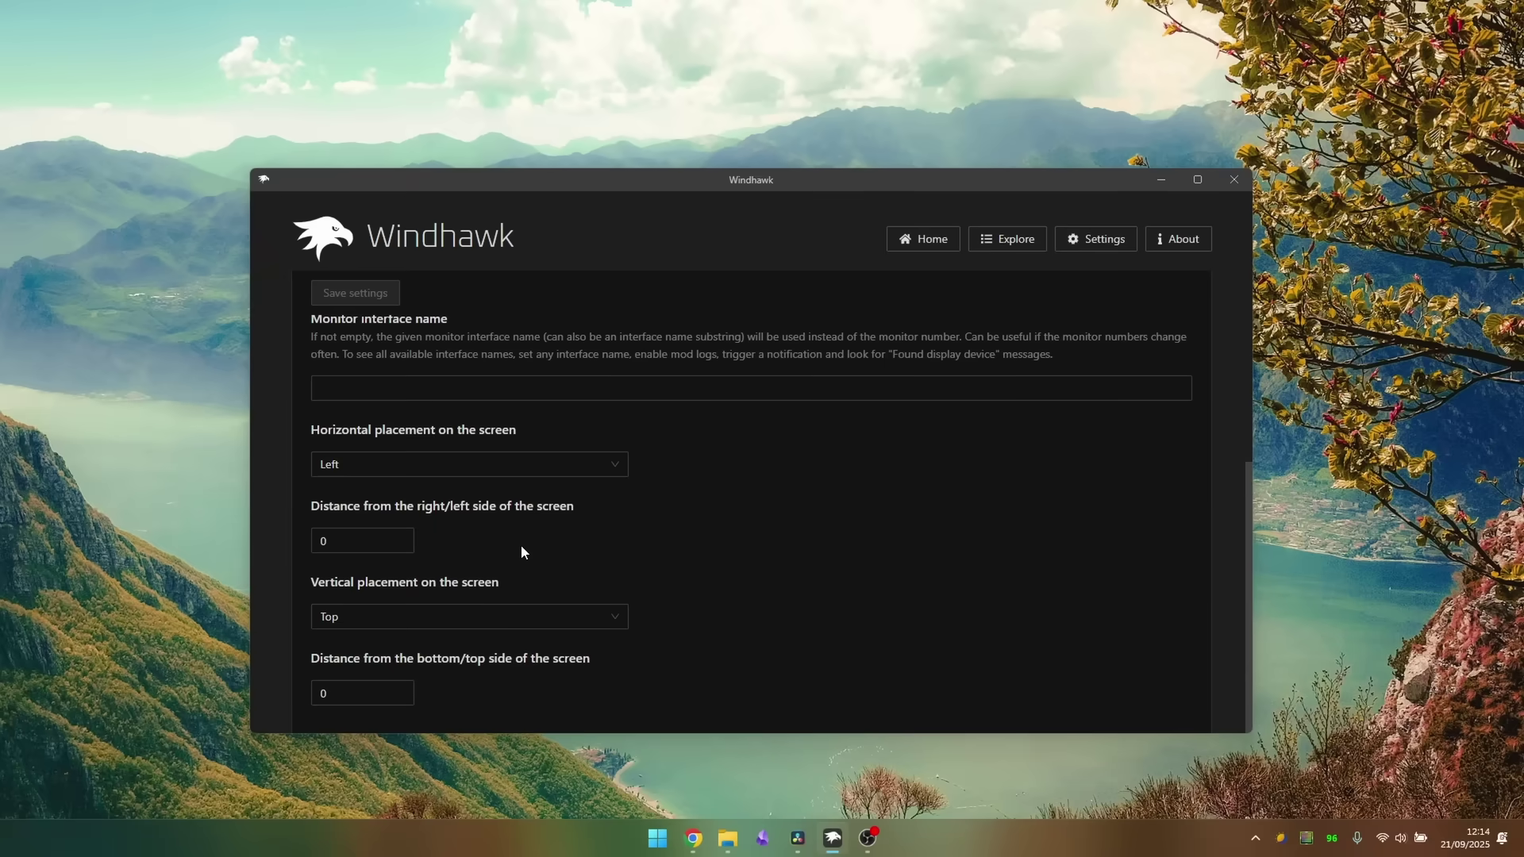
Snip a region of the screen, then open the notification Horizontal placement choices.
key("super+shift+s")
left_click_drag(674, 446, 859, 552)
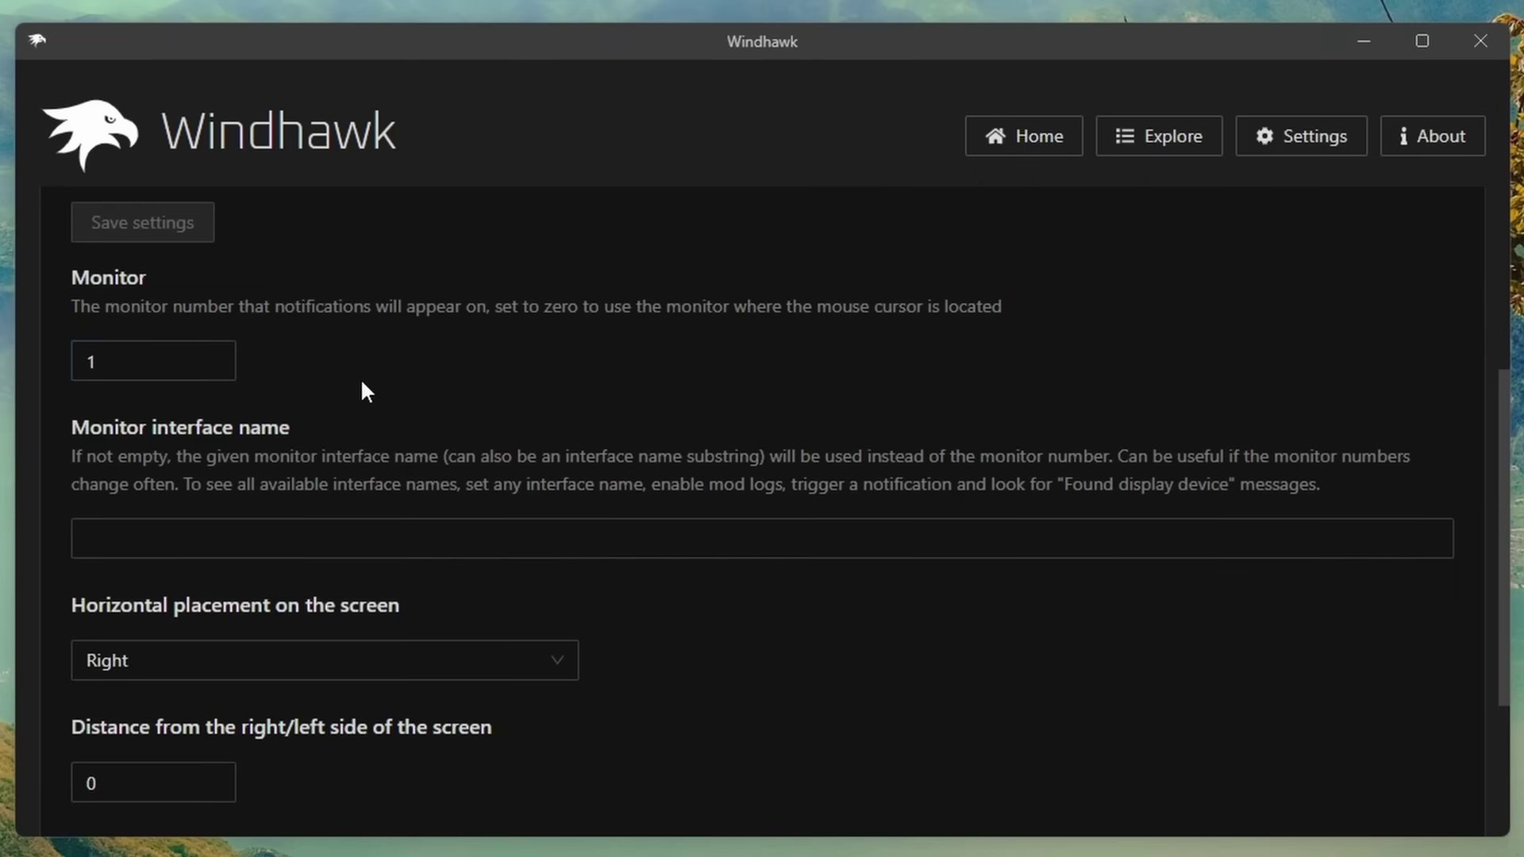
scroll(361, 377, "down", 1)
scroll(360, 378, "down", 3)
left_click_drag(73, 474, 302, 463)
left_click(506, 476)
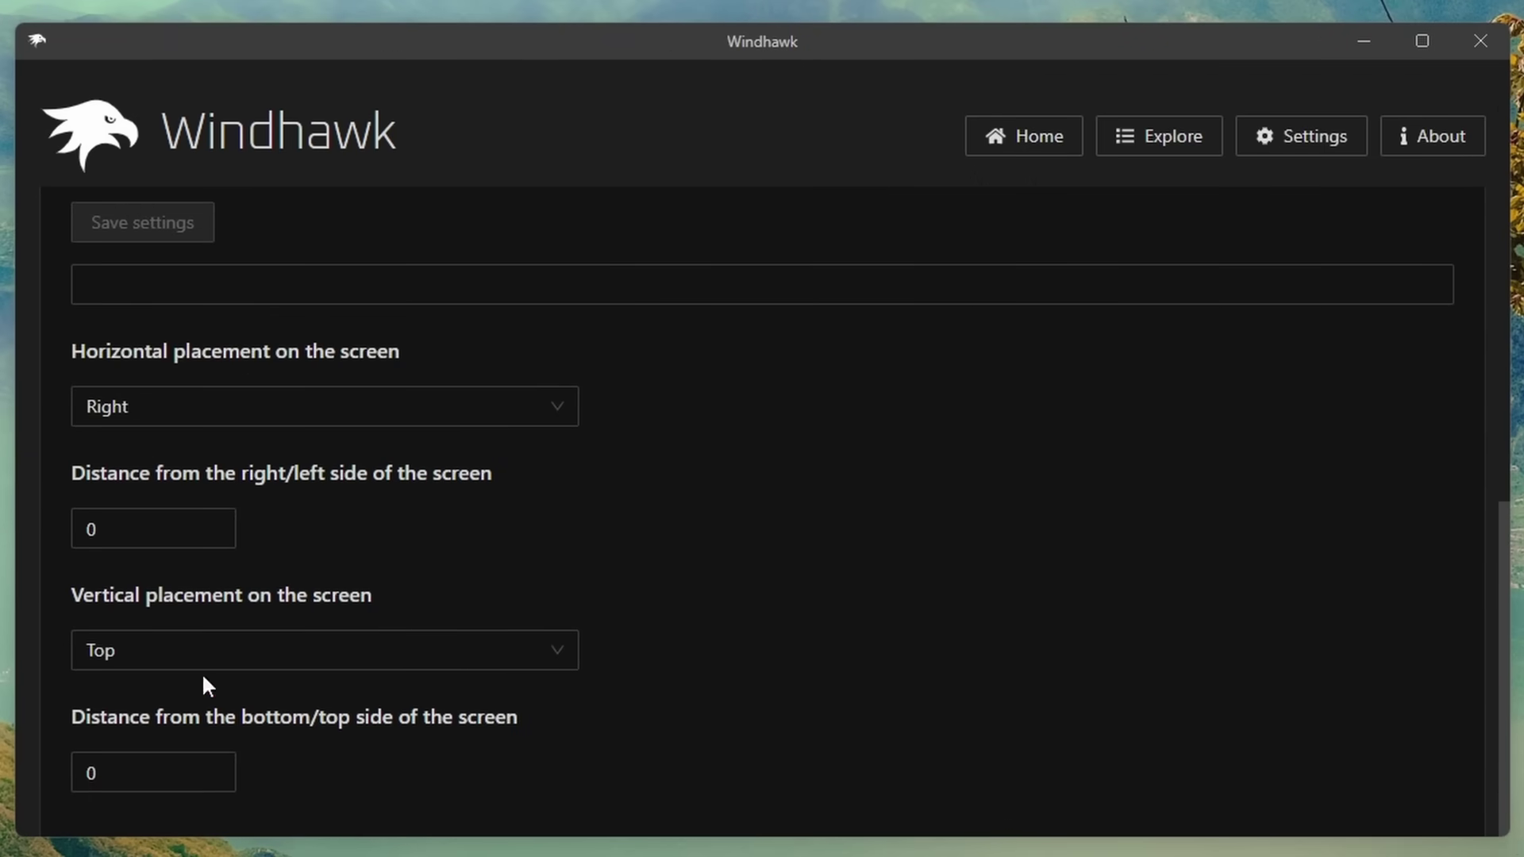
left_click(509, 760)
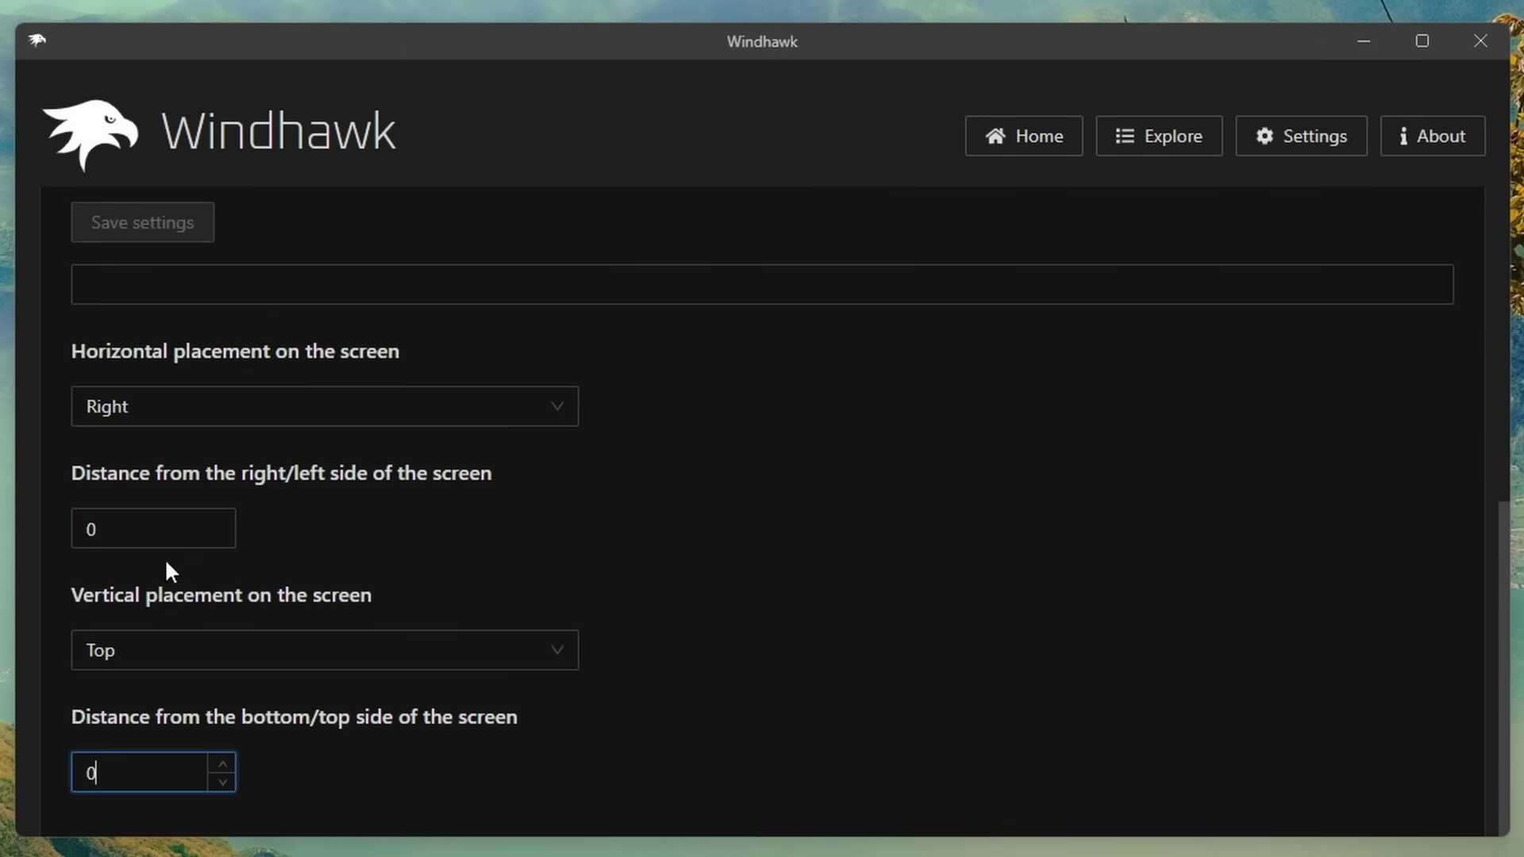
left_click(328, 410)
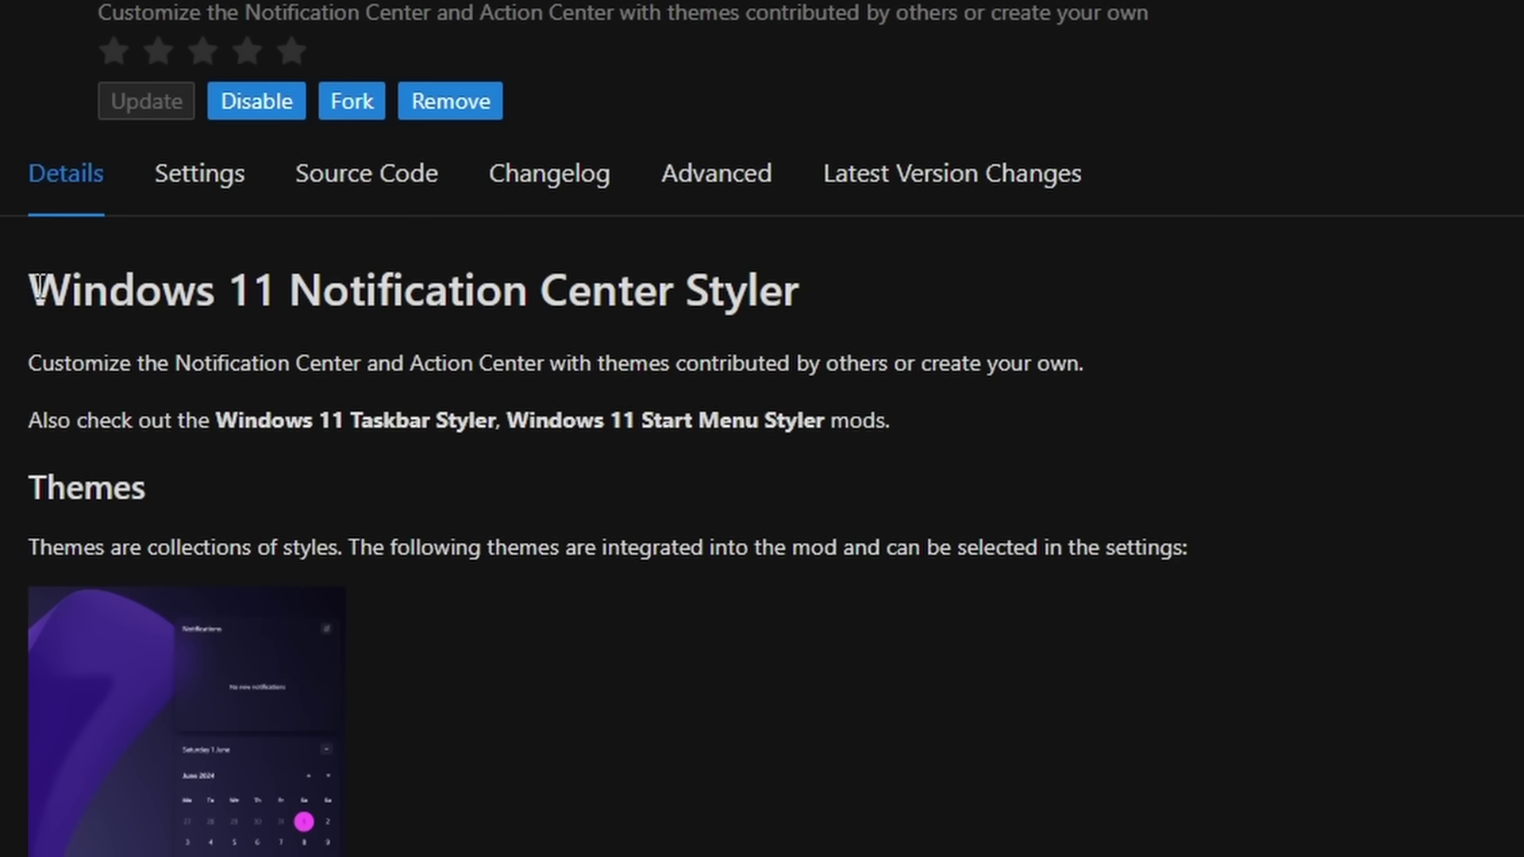
Switch the notification centre theme to Unified and preview it.
left_click_drag(37, 289, 823, 297)
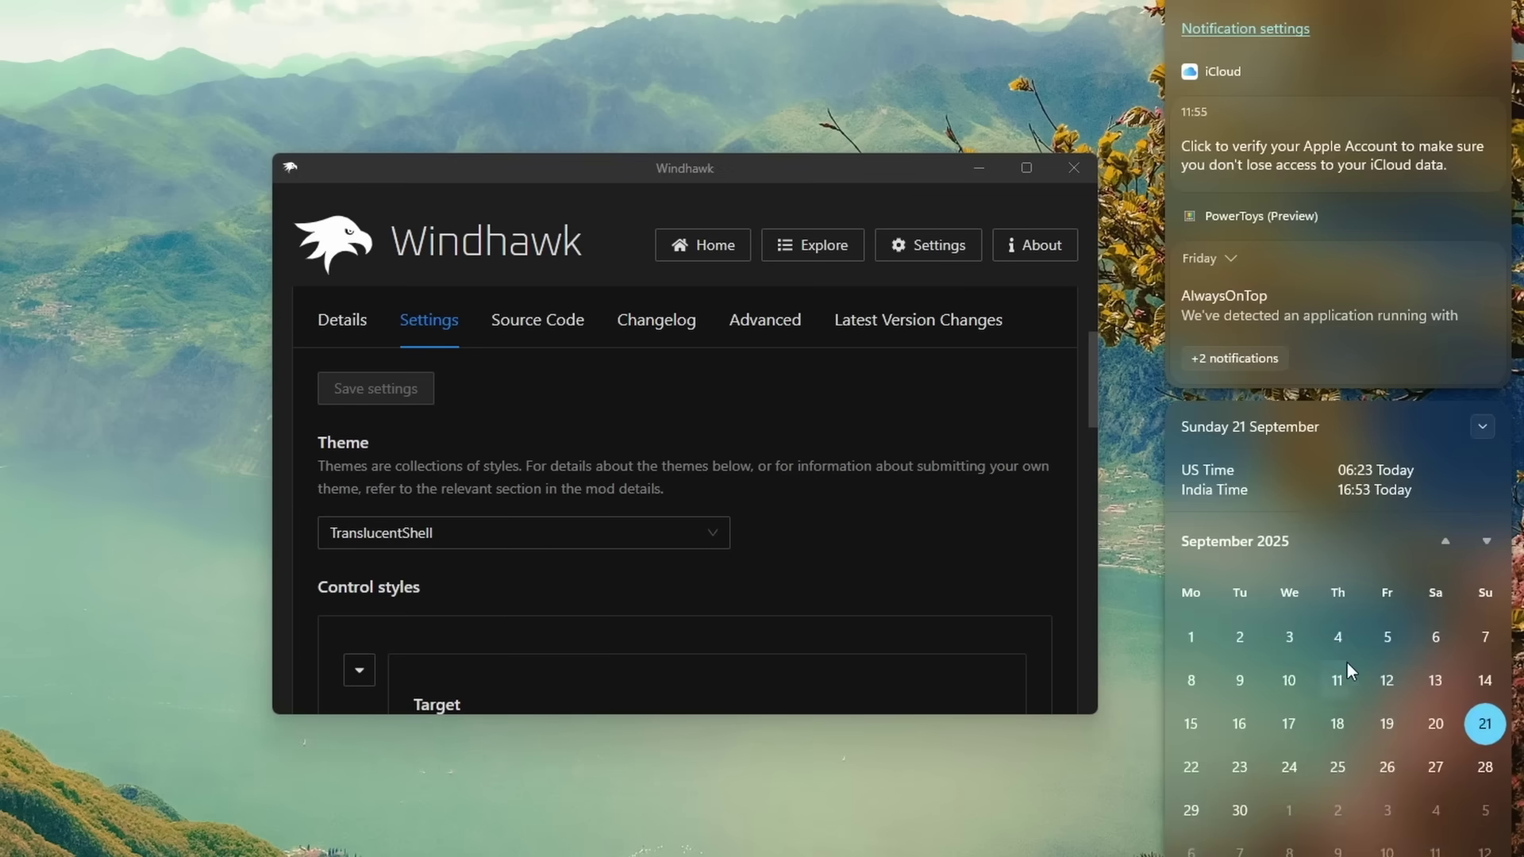
left_click(524, 533)
left_click(397, 422)
key("super+n")
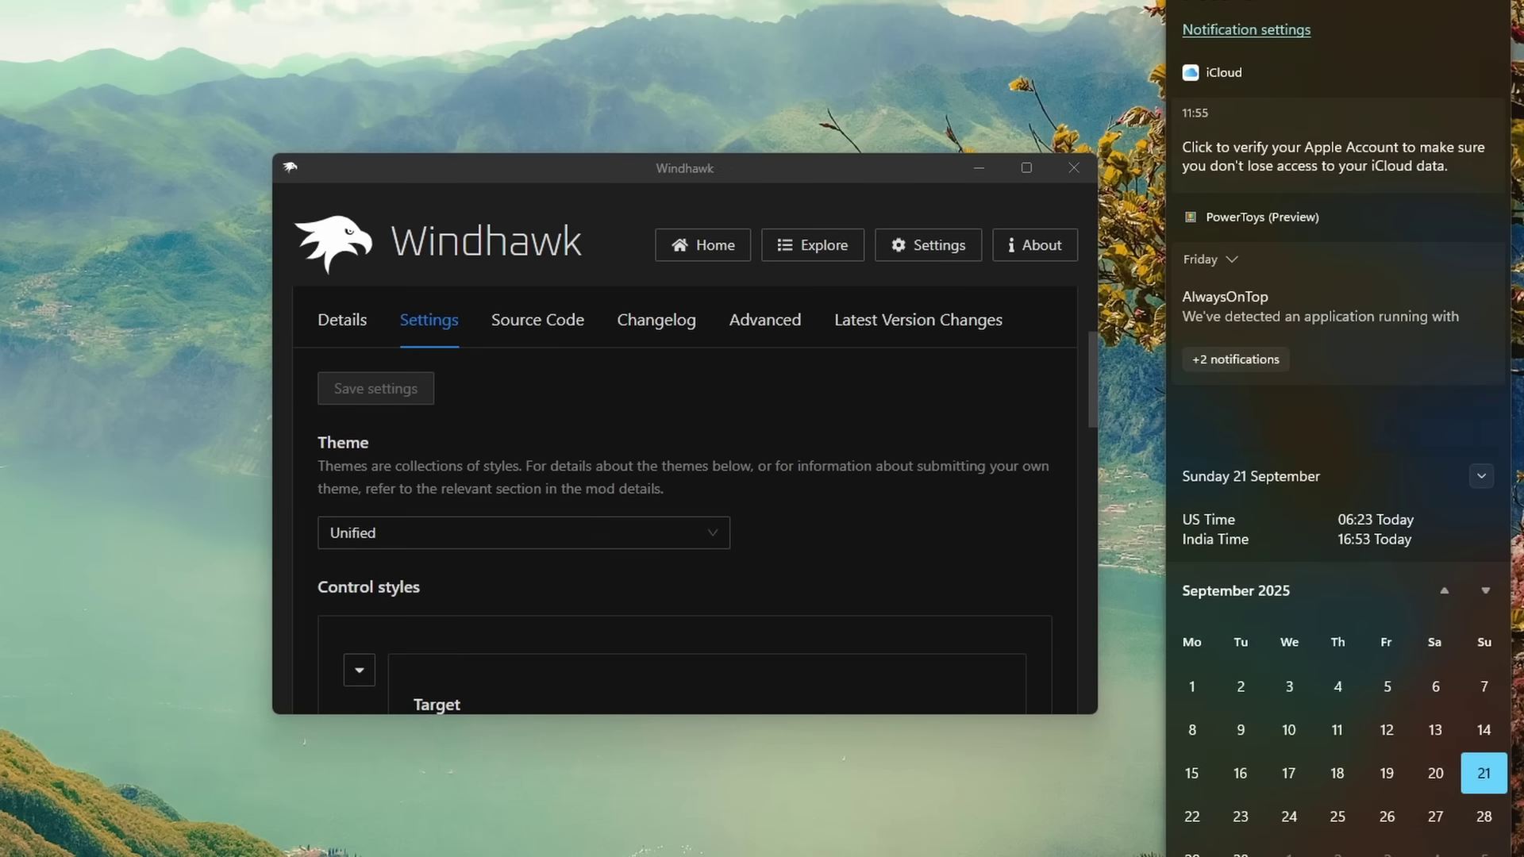
Try the 10JumpLists theme, then settle on Matter, previewing the notification centre each time.
left_click(523, 532)
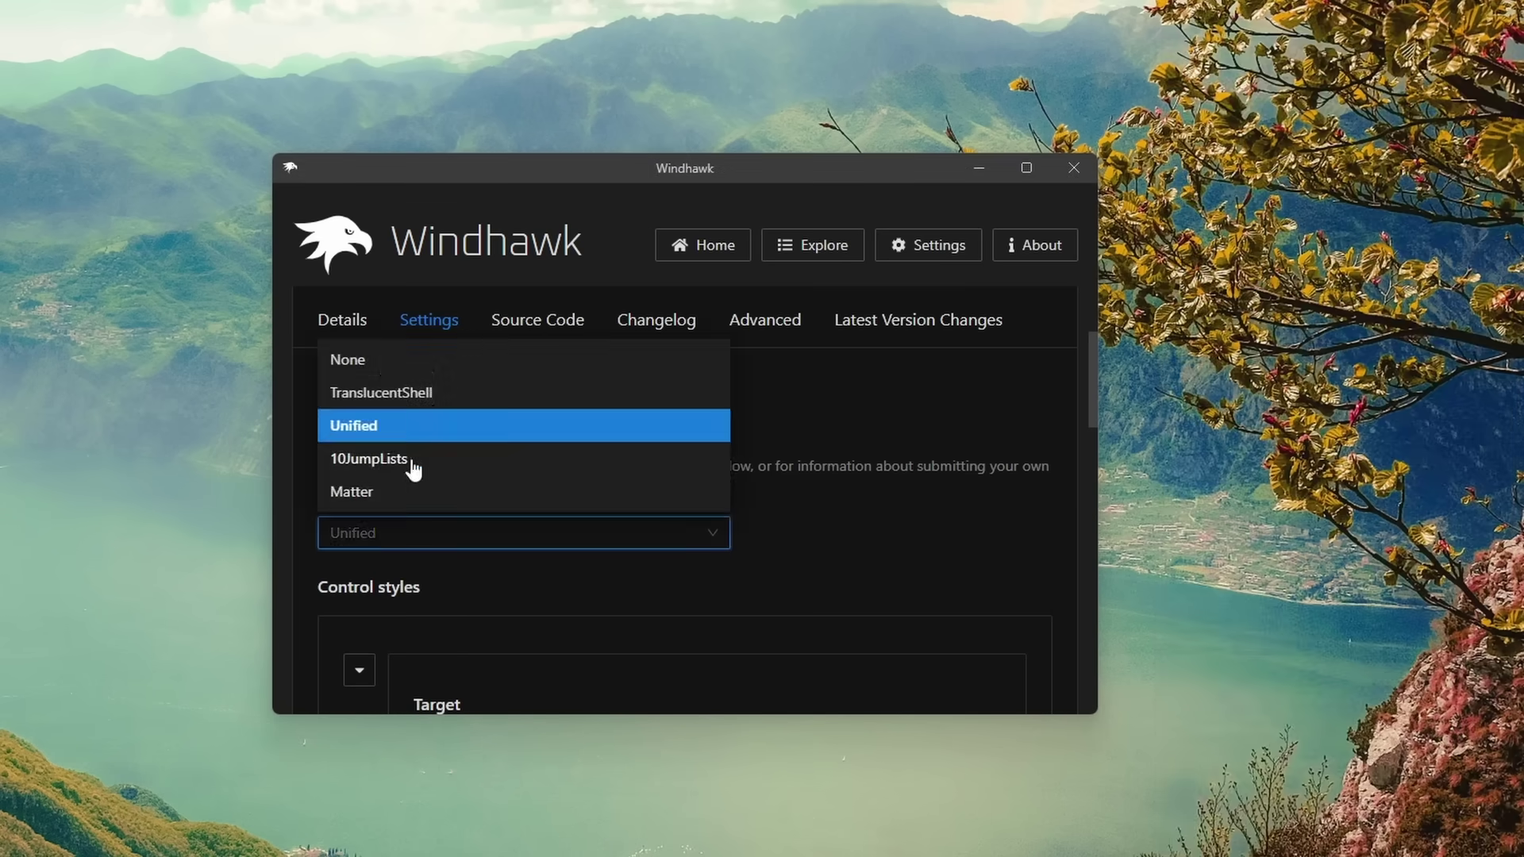
left_click(373, 456)
key("super+n")
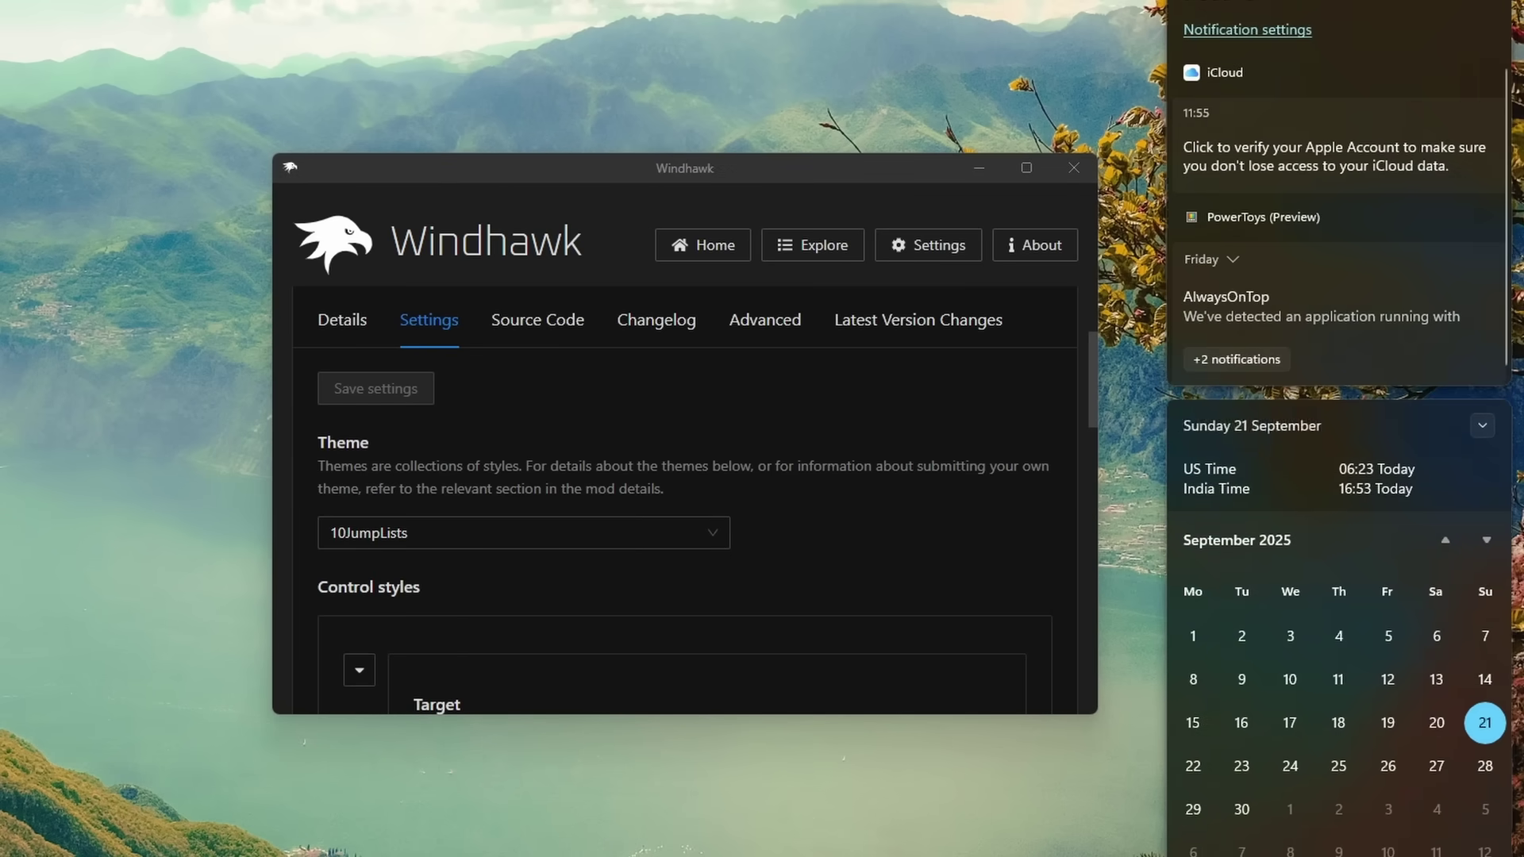
left_click(524, 532)
left_click(524, 532)
left_click(373, 489)
key("super+n")
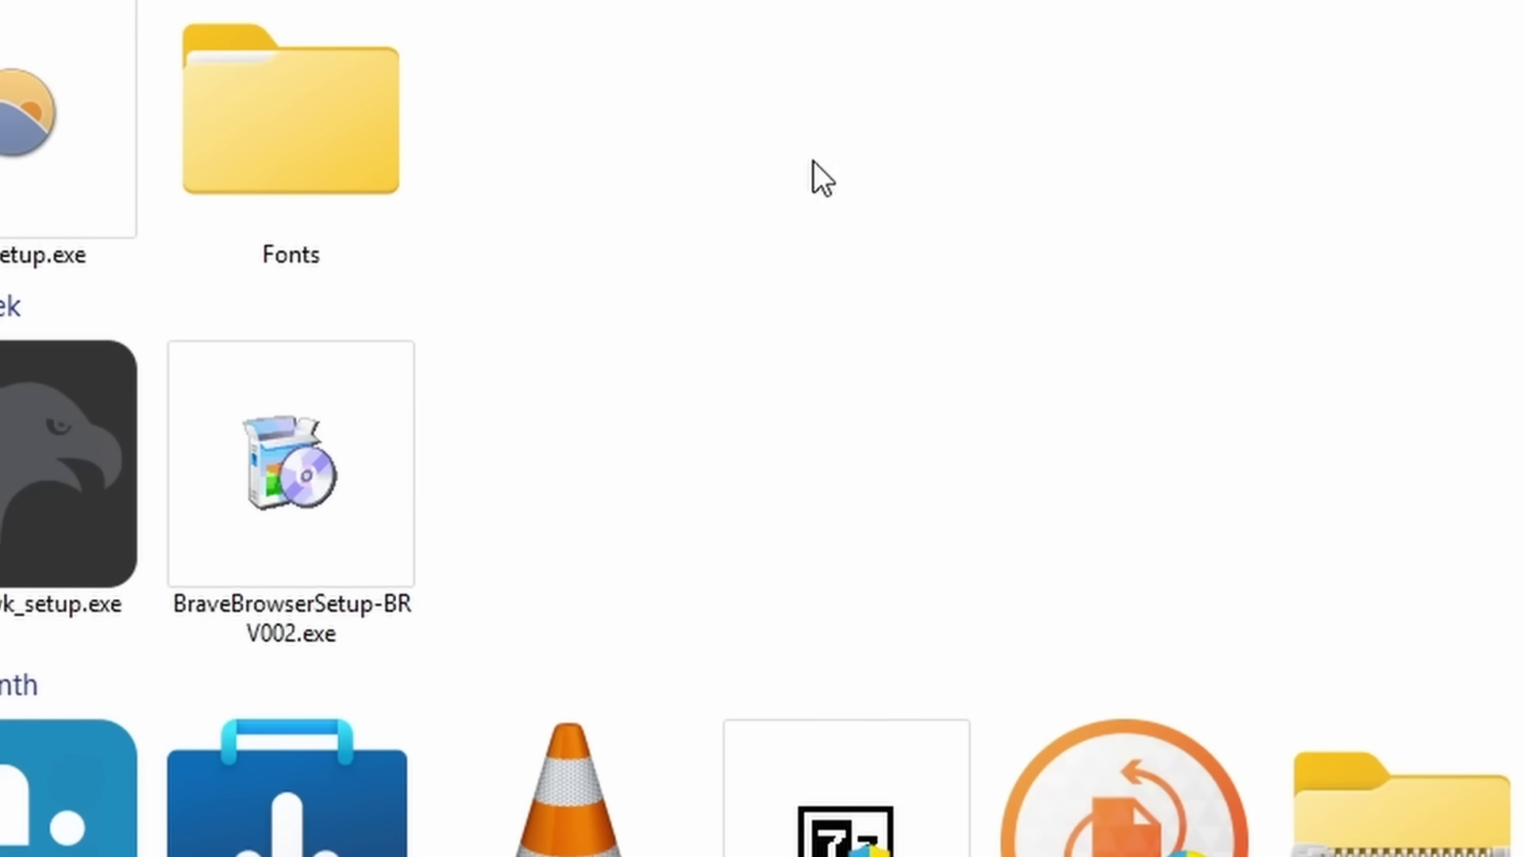
Right-click a folder to show the classic full context menu.
right_click(811, 159)
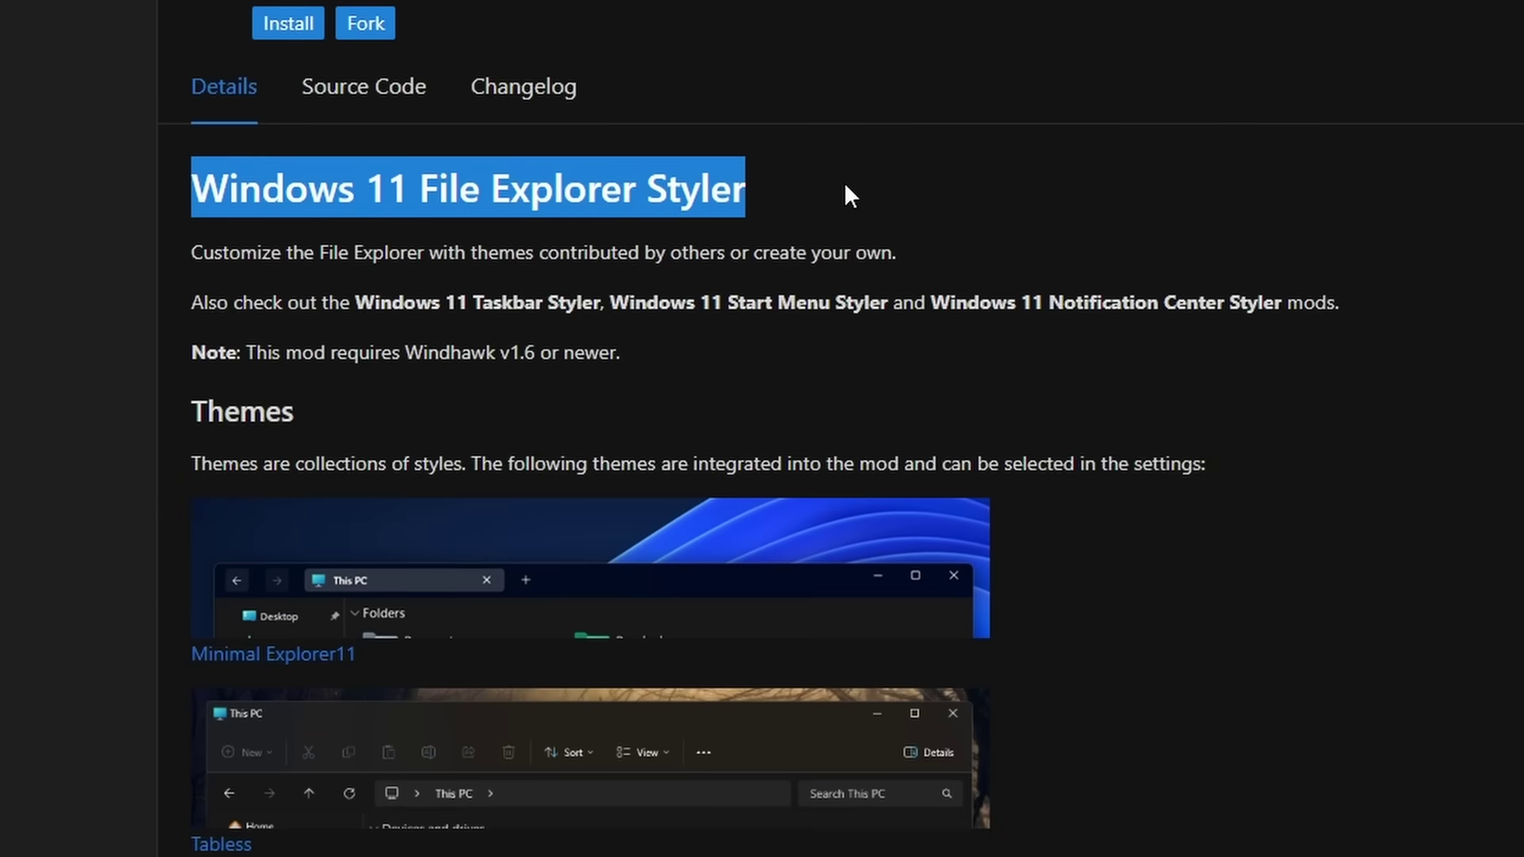
Scroll through the File Explorer Styler themes such as Minimal Explorer11 and Tabless.
left_click(849, 187)
scroll(1031, 357, "down", 7)
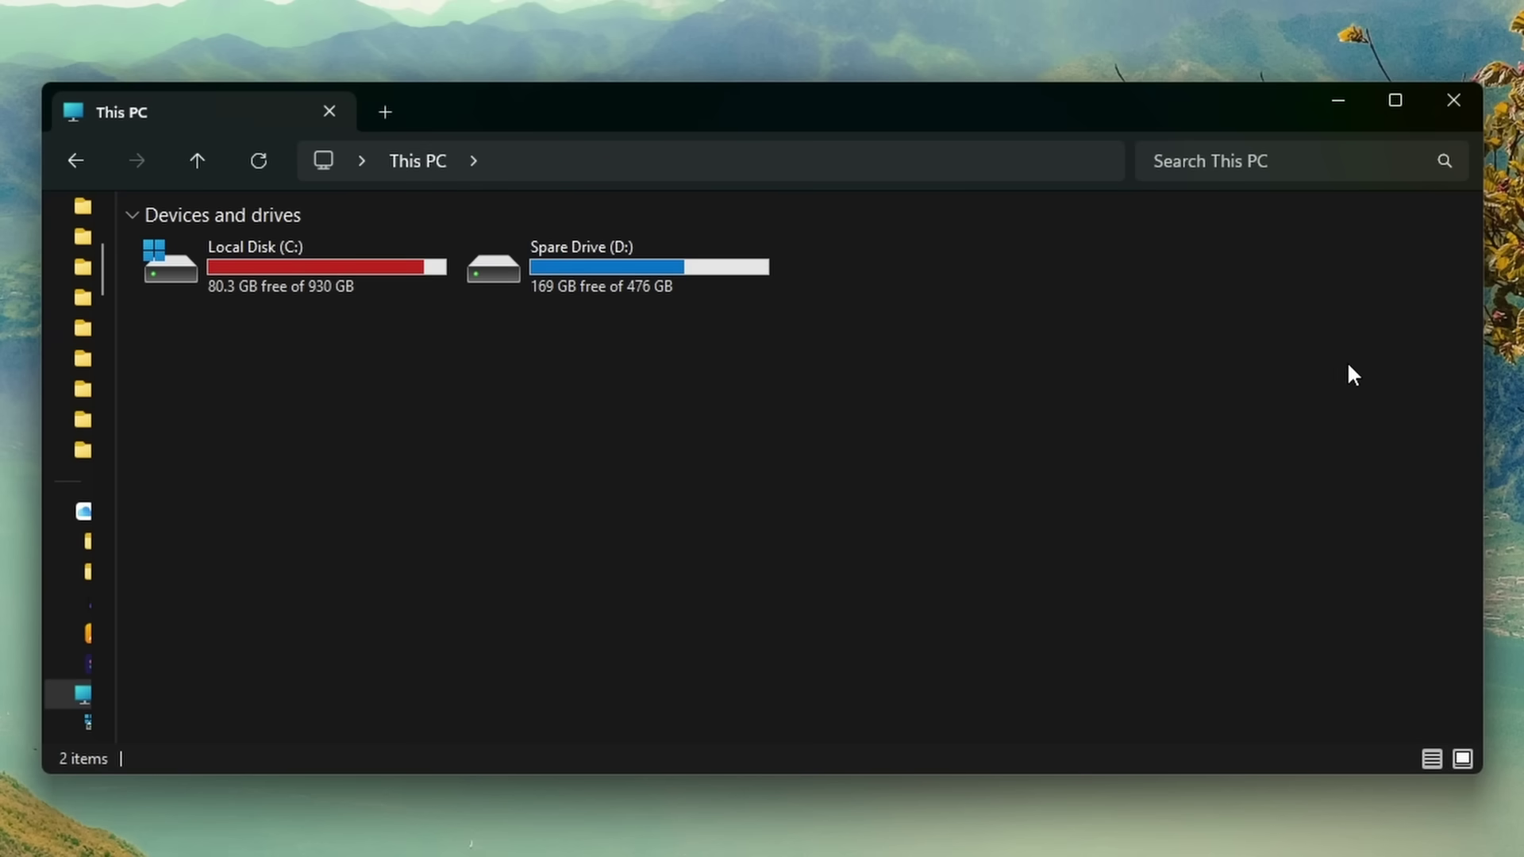
Review the Disk Pie Chart mod, then open Local Disk (C:) Properties to see its pie chart.
left_click_drag(471, 351, 798, 359)
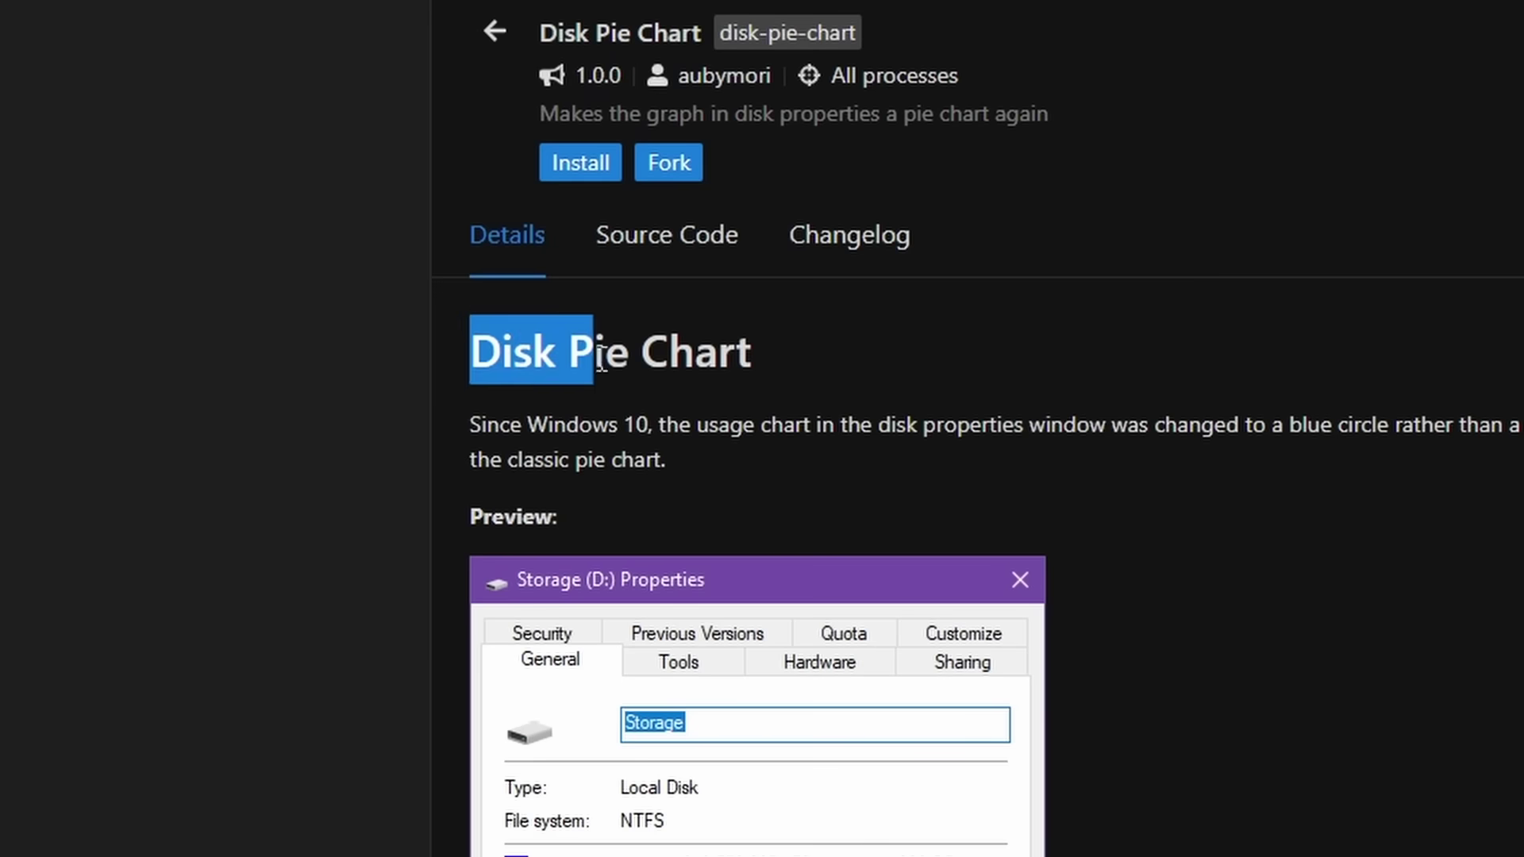
left_click(798, 361)
scroll(1219, 580, "down", 5)
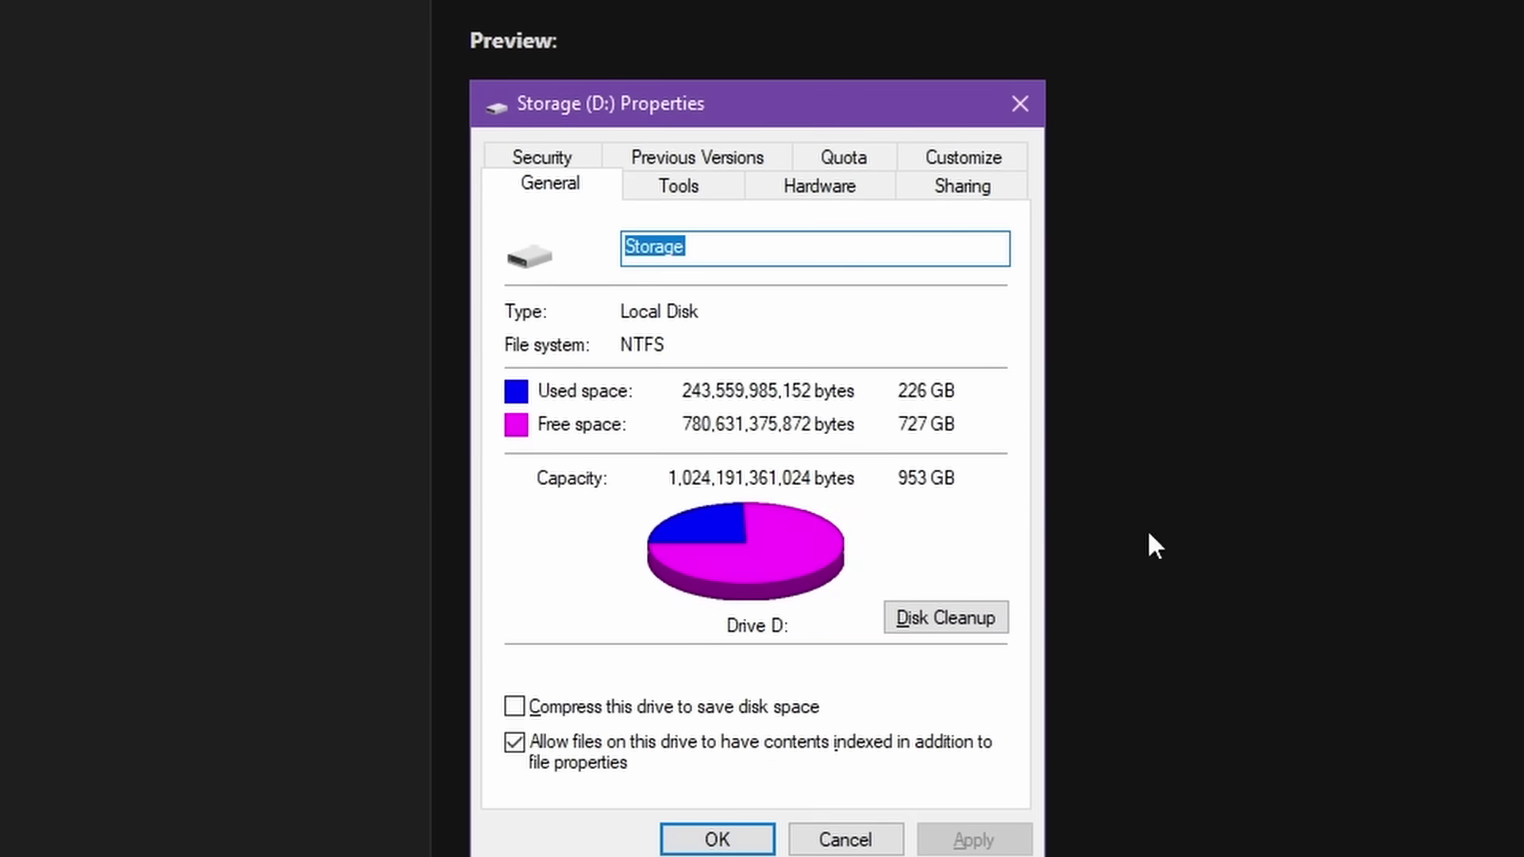
scroll(1223, 622, "down", 8)
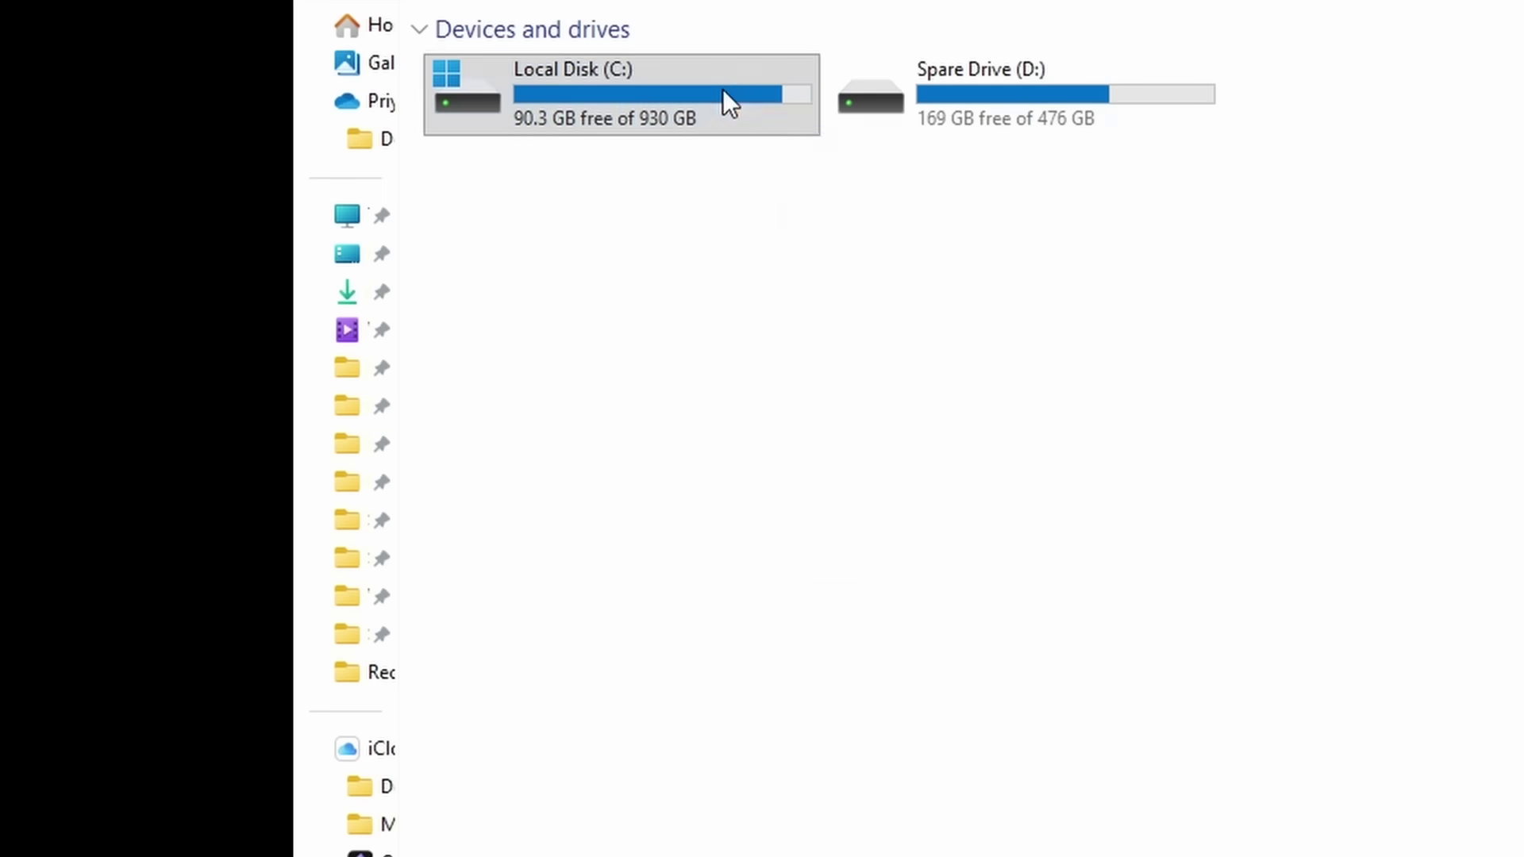
right_click(723, 95)
left_click(839, 517)
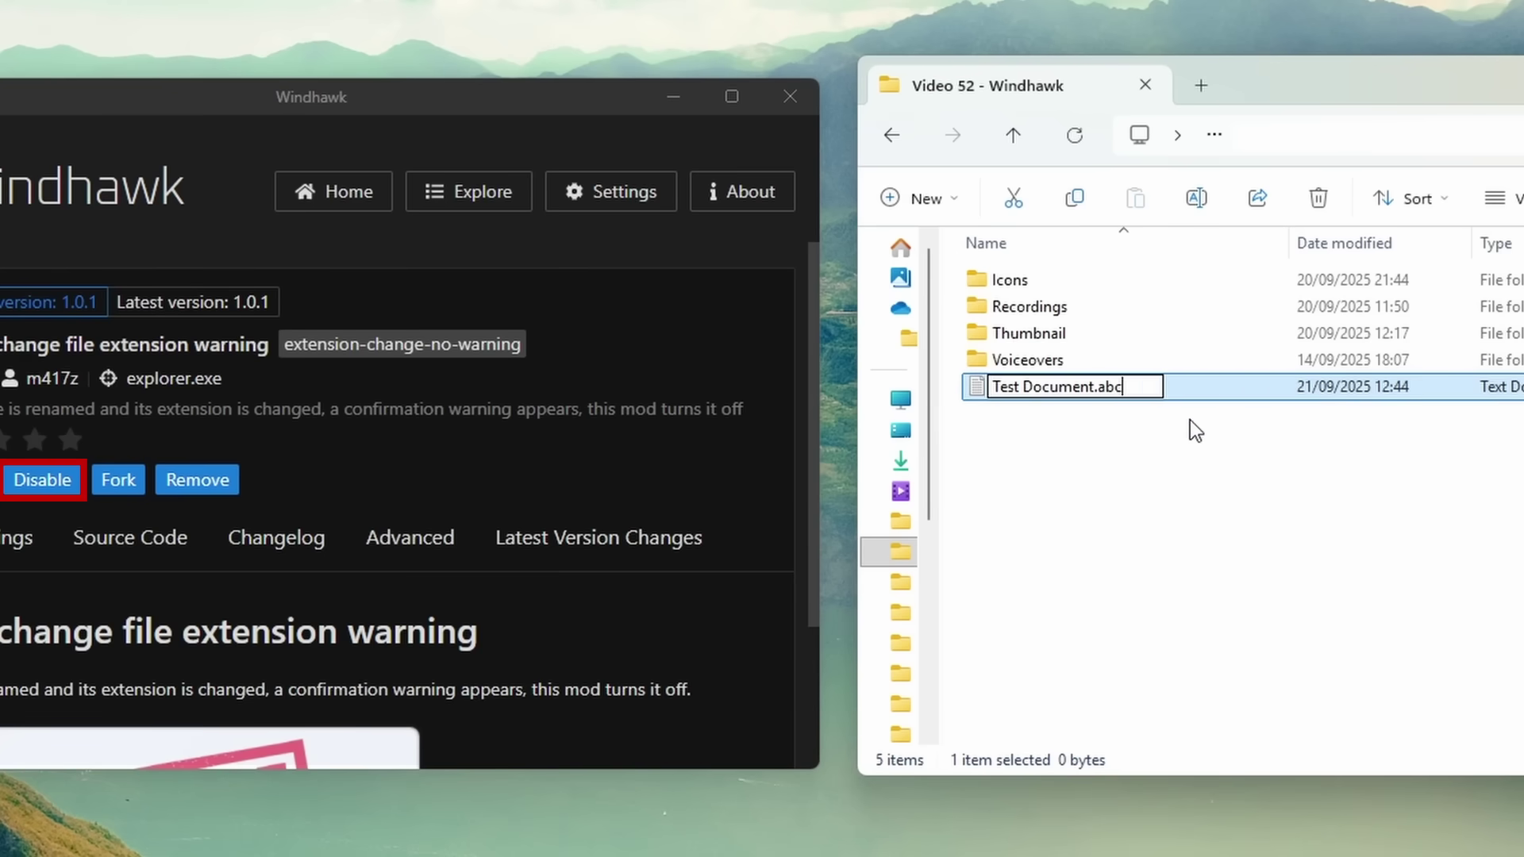
Confirm renaming Test Document to Test Document.abc with no extension warning.
key("Return")
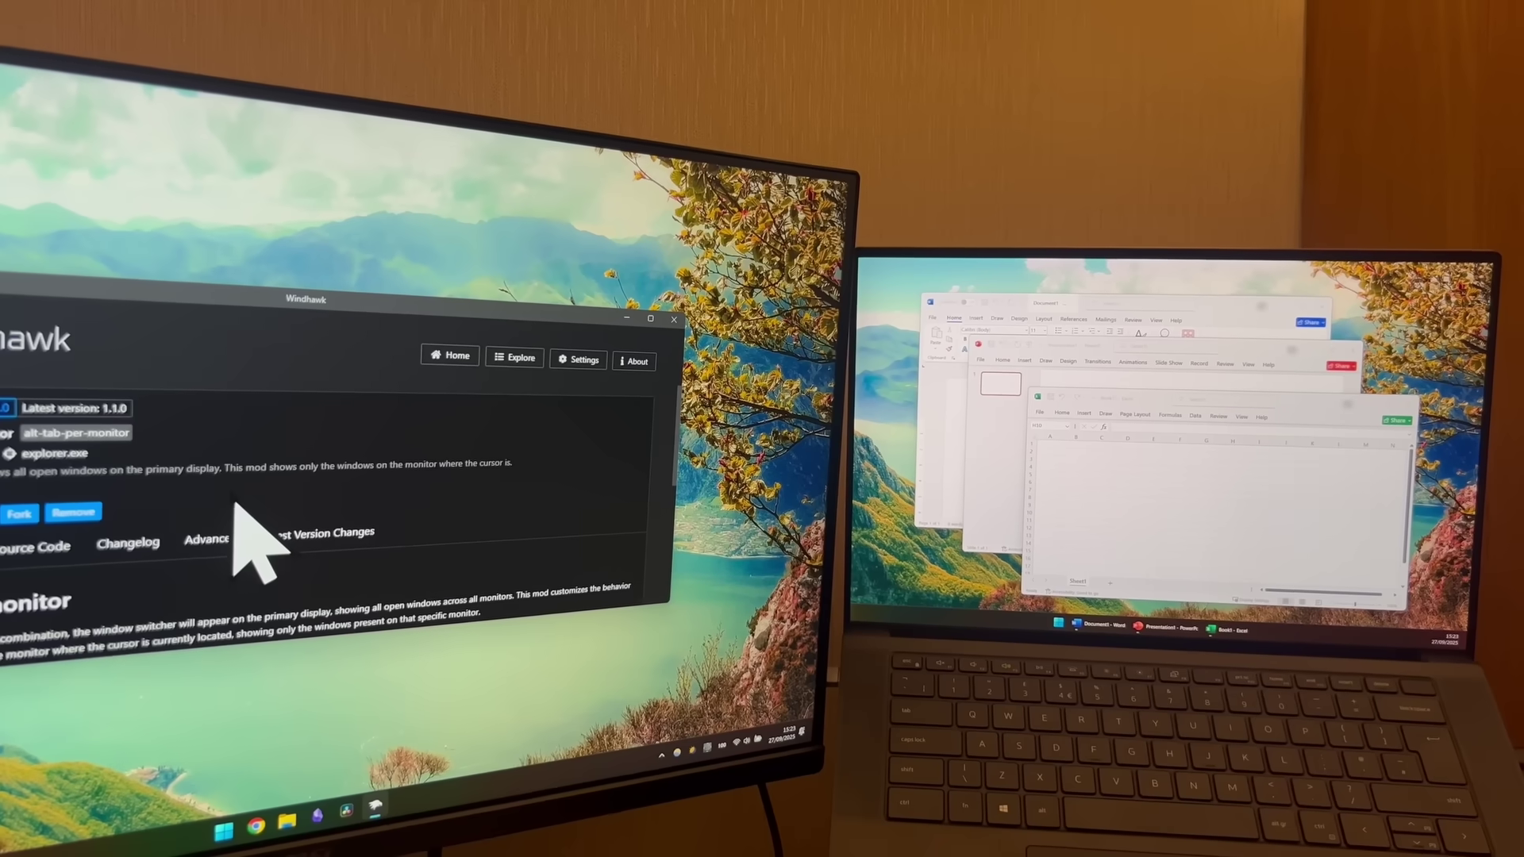
Enable the win-d-per-monitor mod so Win+D hides and restores windows on one monitor only.
key("alt+Tab")
key("alt+Tab")
key("alt+Tab")
key("alt+Tab")
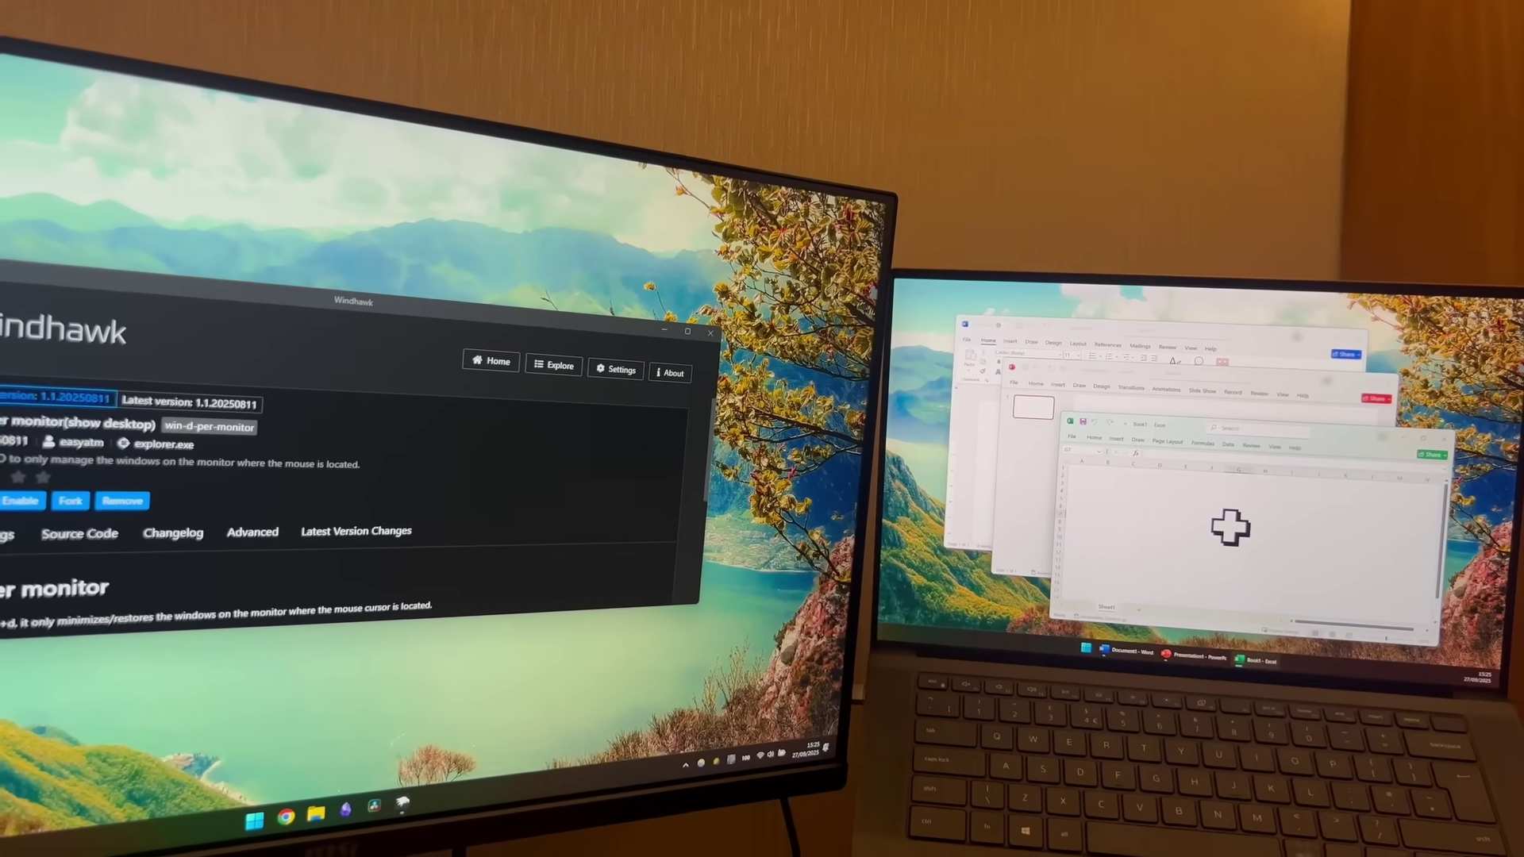
key("super+d")
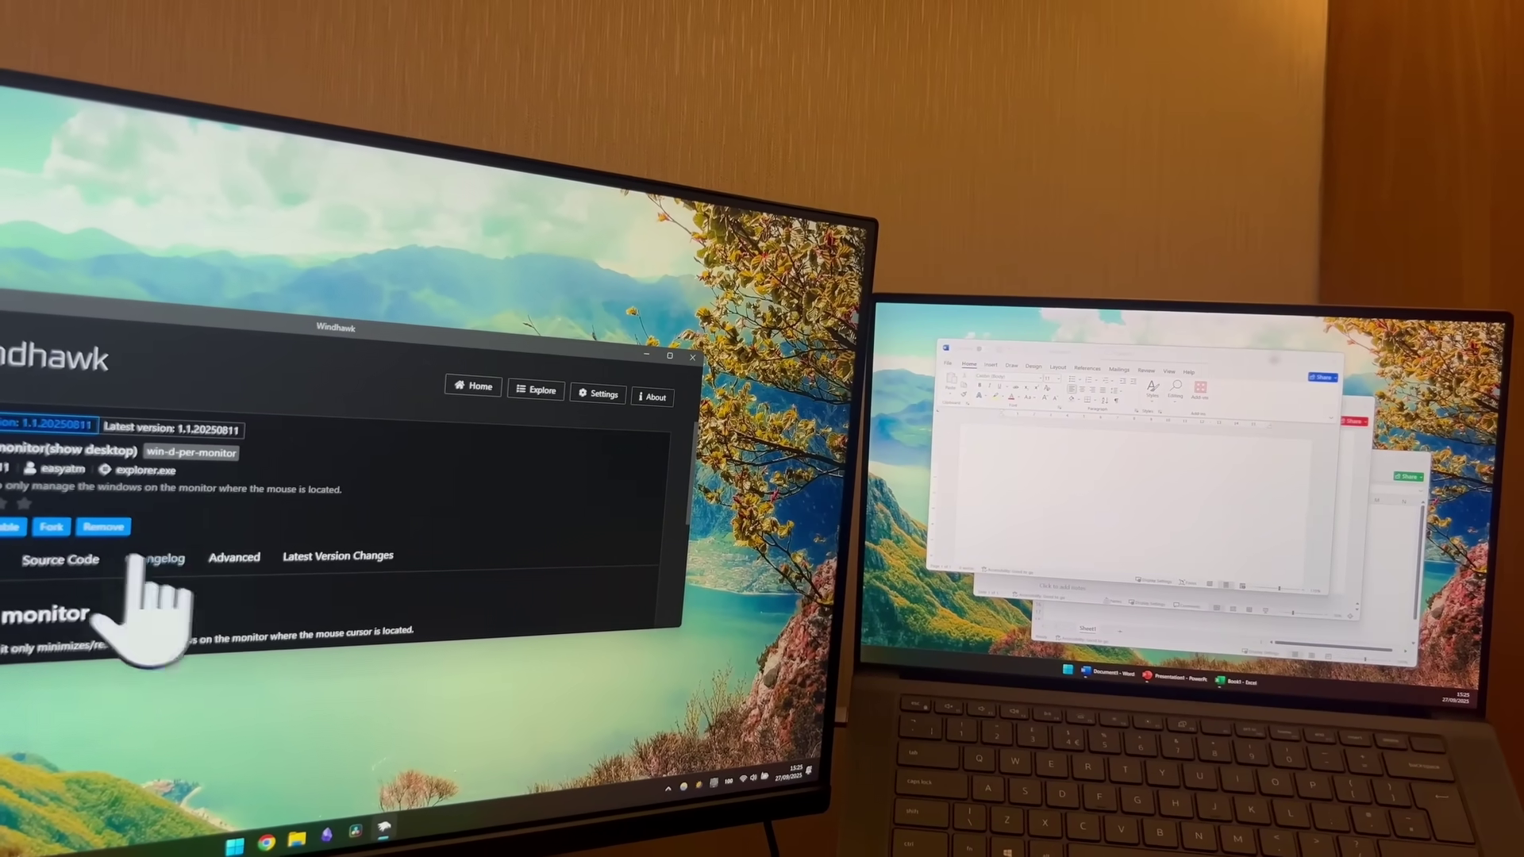
left_click(27, 513)
key("super+d")
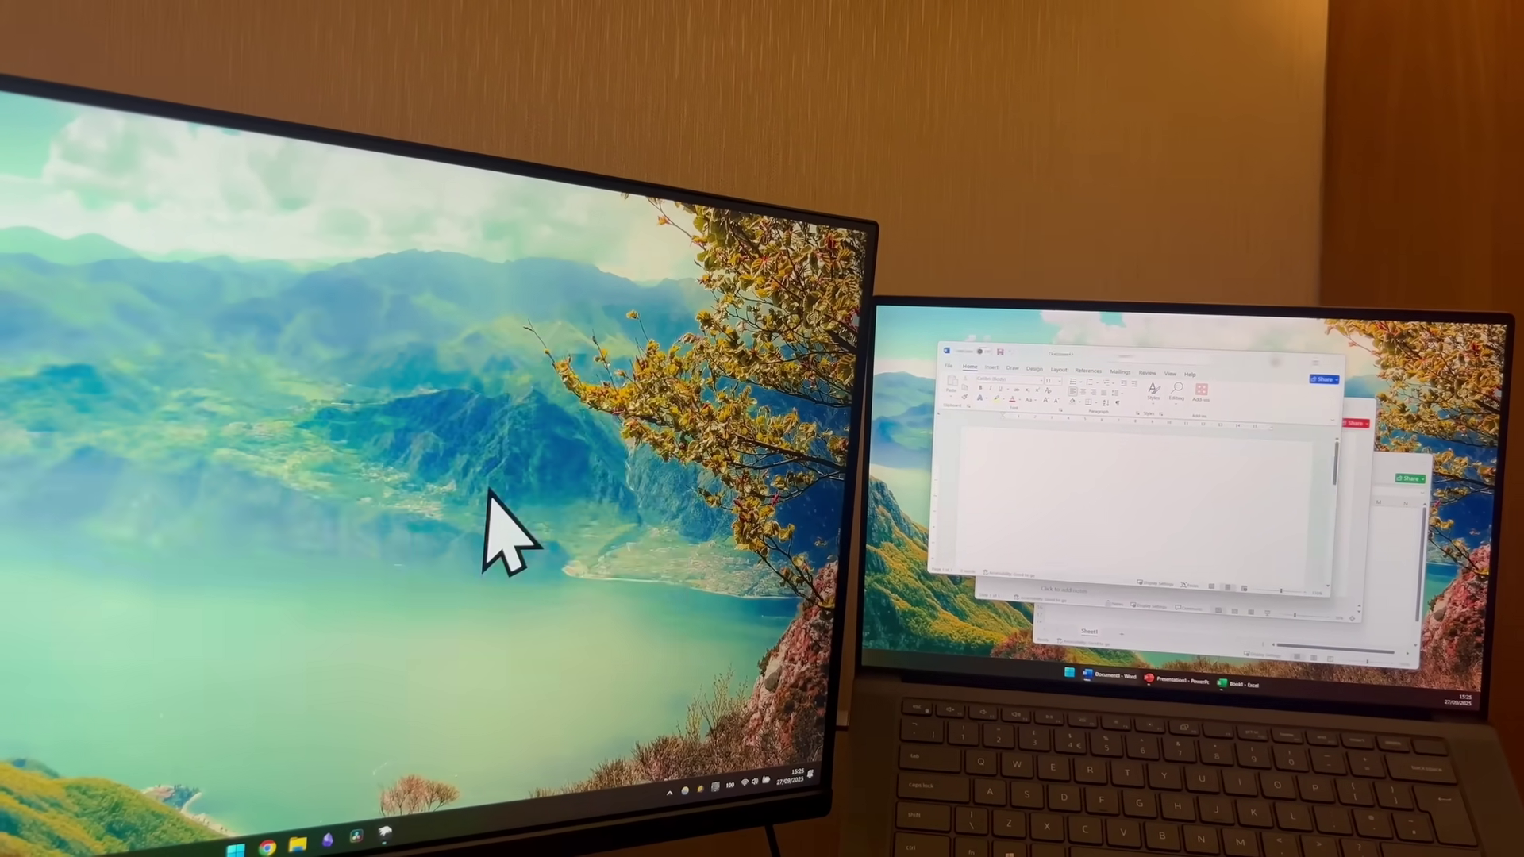
key("super+d")
key("super+d")
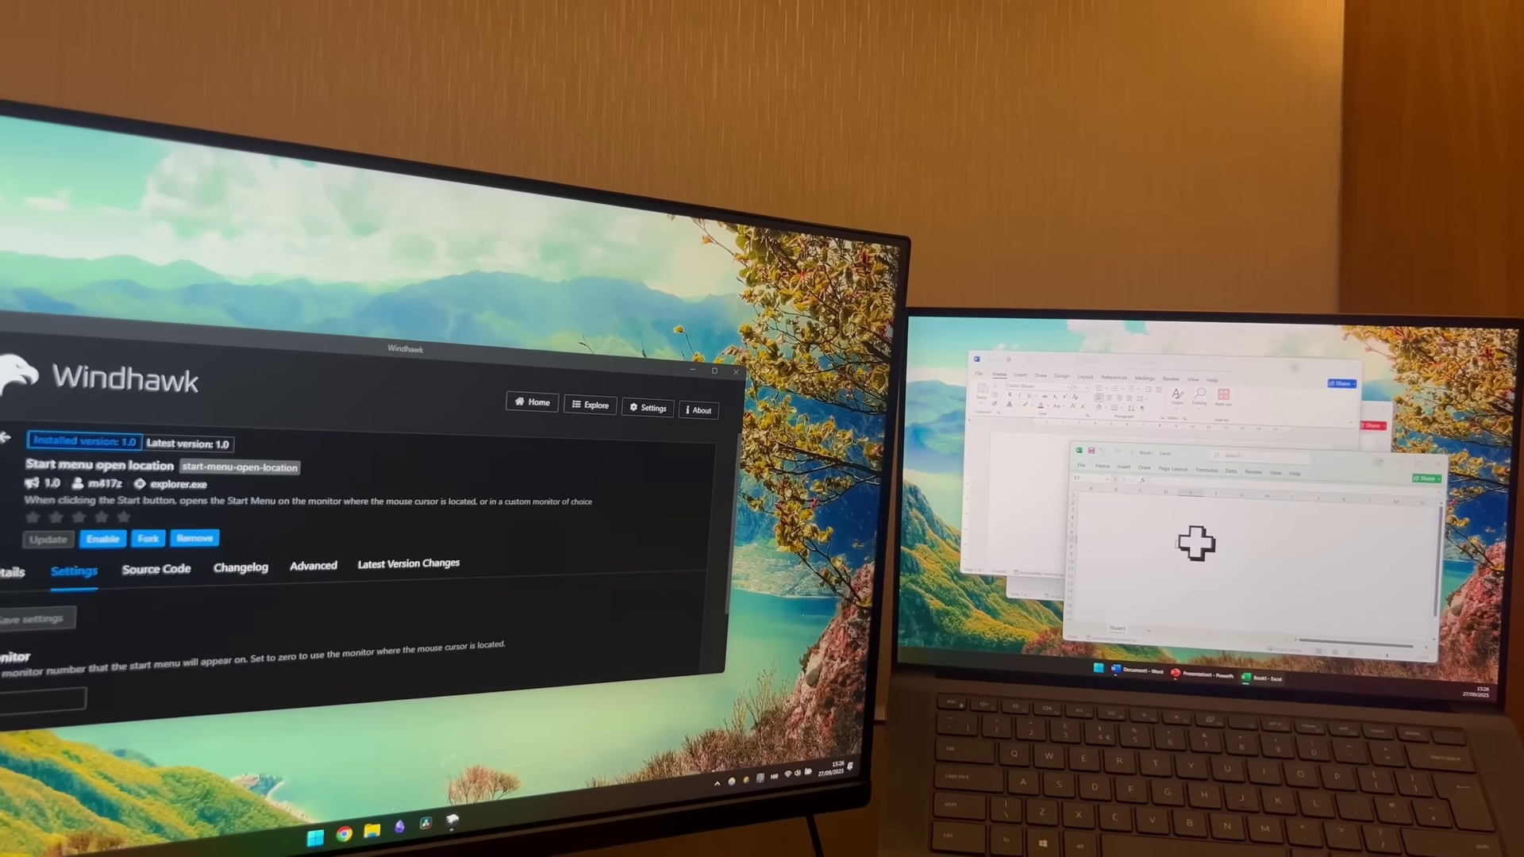
Enable the Start menu open location mod and open Start on the laptop screen.
left_click(103, 540)
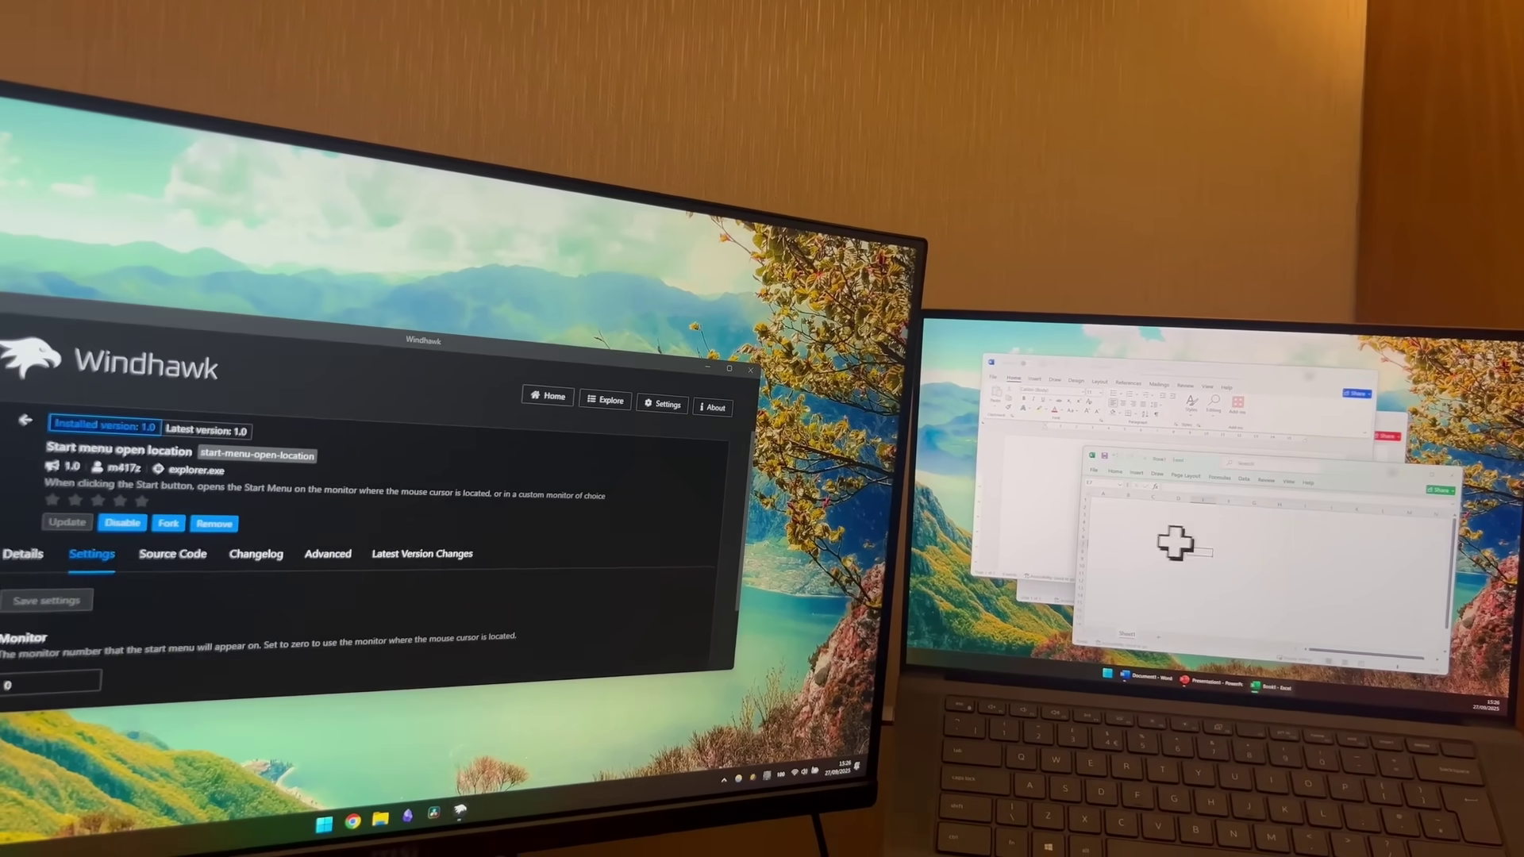
key("super")
key("super")
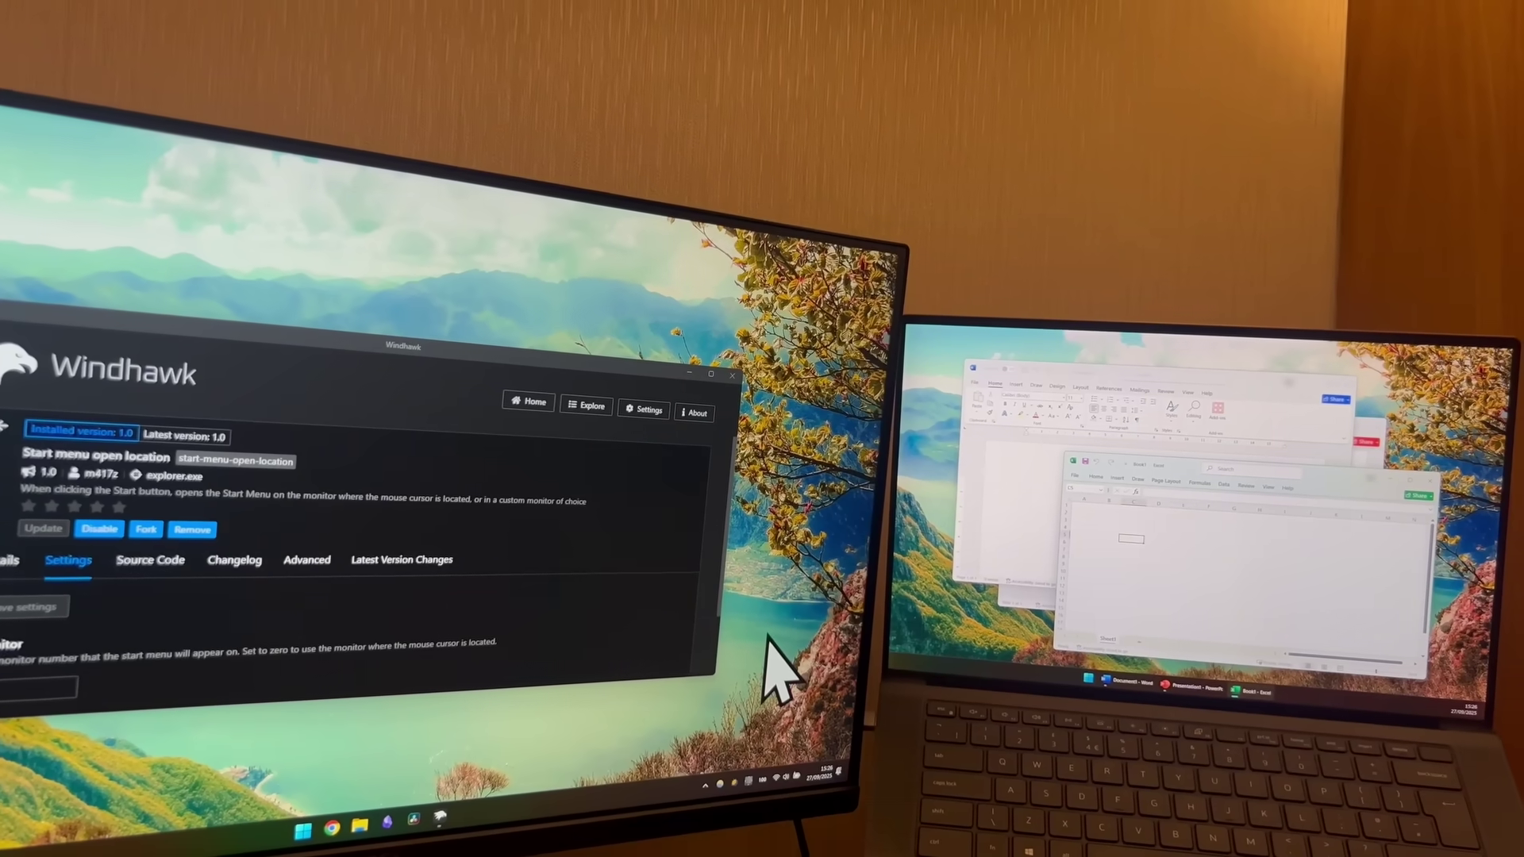
key("super")
key("super")
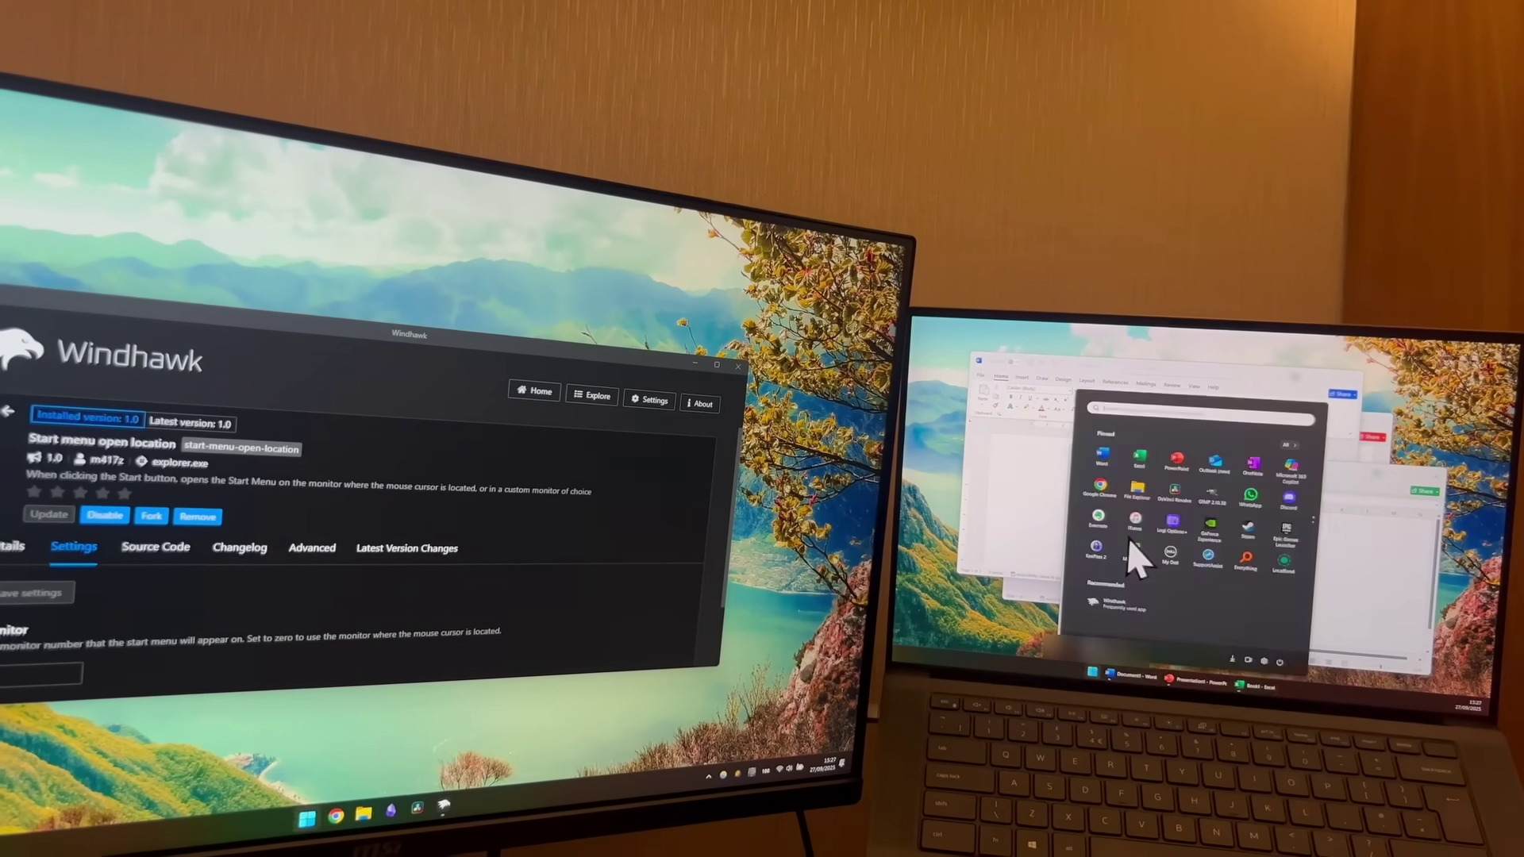